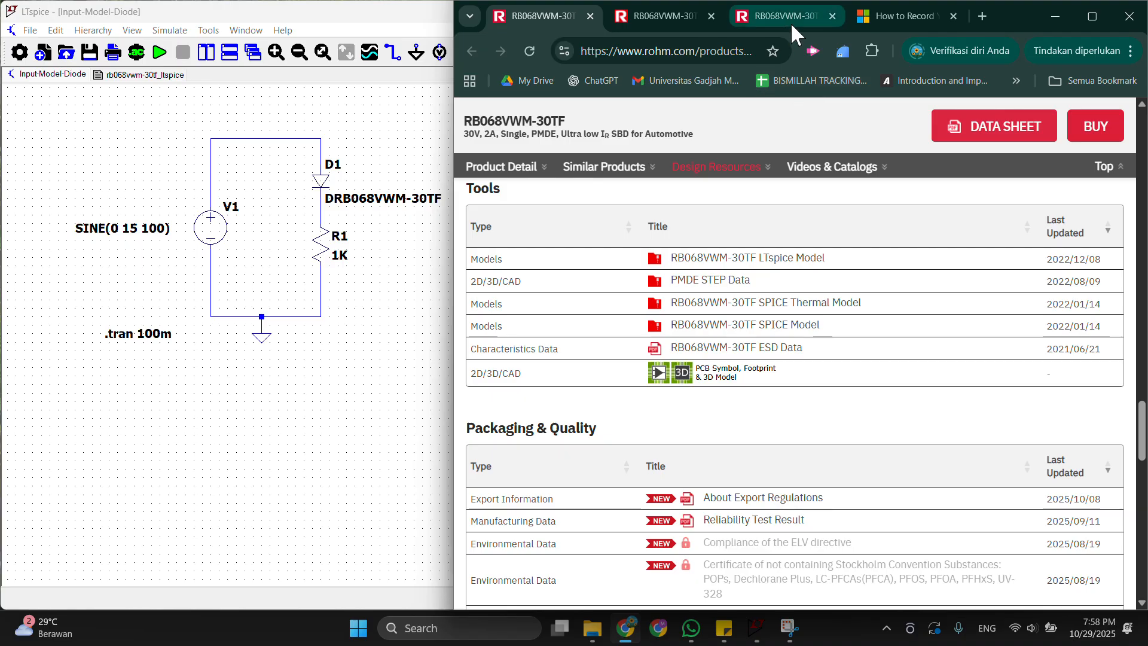
Bring up the RB068VWM-30TF product page on the ROHM site and reposition the browser window beside the schematic.
left_click(791, 23)
left_click(684, 22)
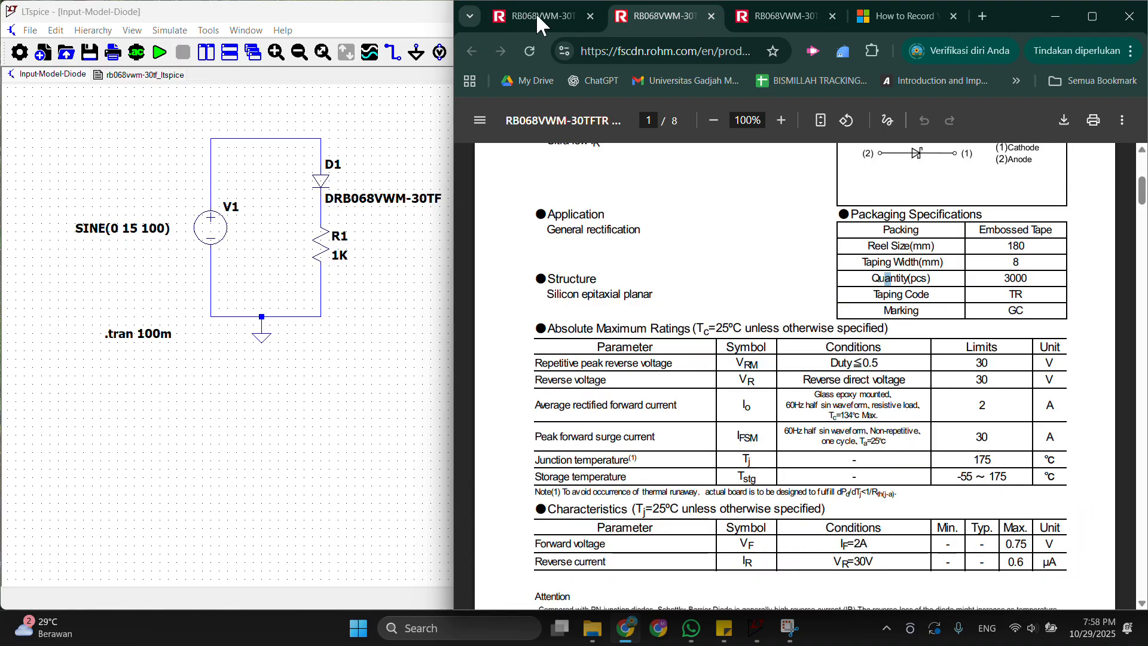
left_click_drag(1024, 16, 1013, 107)
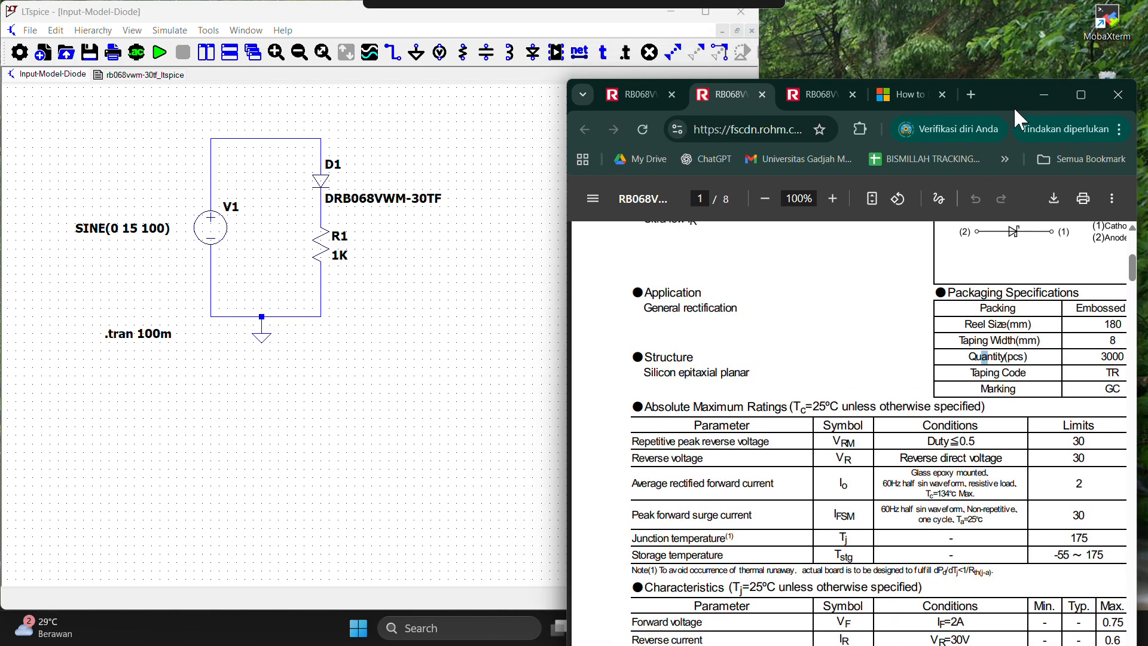
left_click(645, 91)
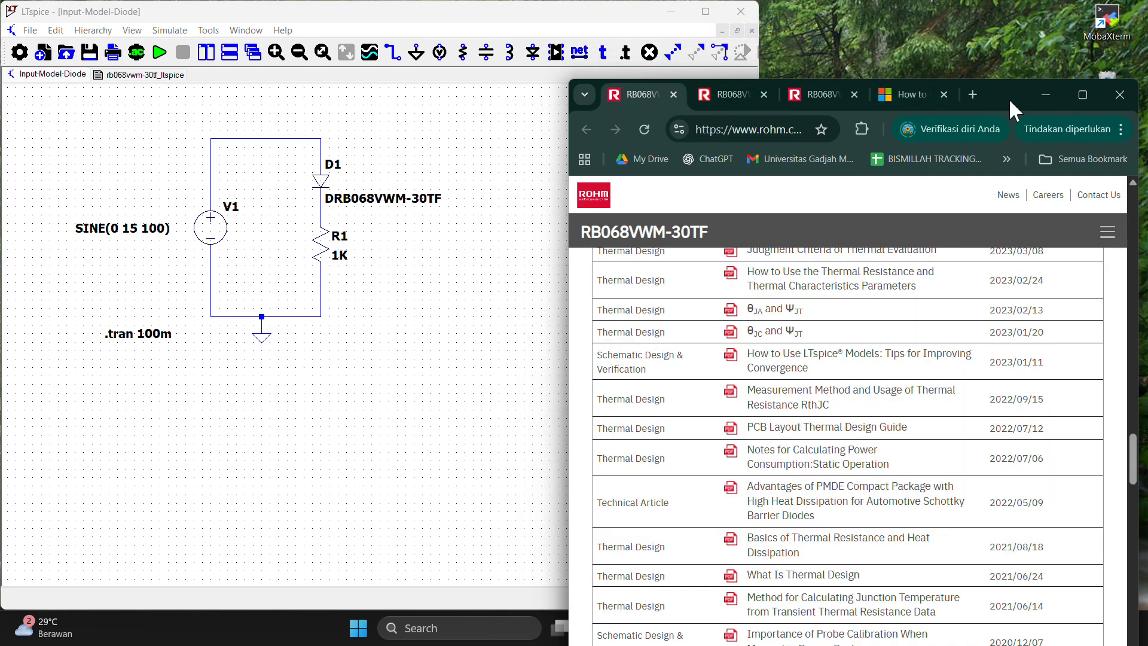
mouse_move(1010, 98)
left_mouse_down()
mouse_move(1006, 80)
mouse_move(1010, 90)
left_mouse_up()
Review the RB068VWM-30TF product page, covering the part name, description and Product Detail section.
scroll(701, 353, "up", 15)
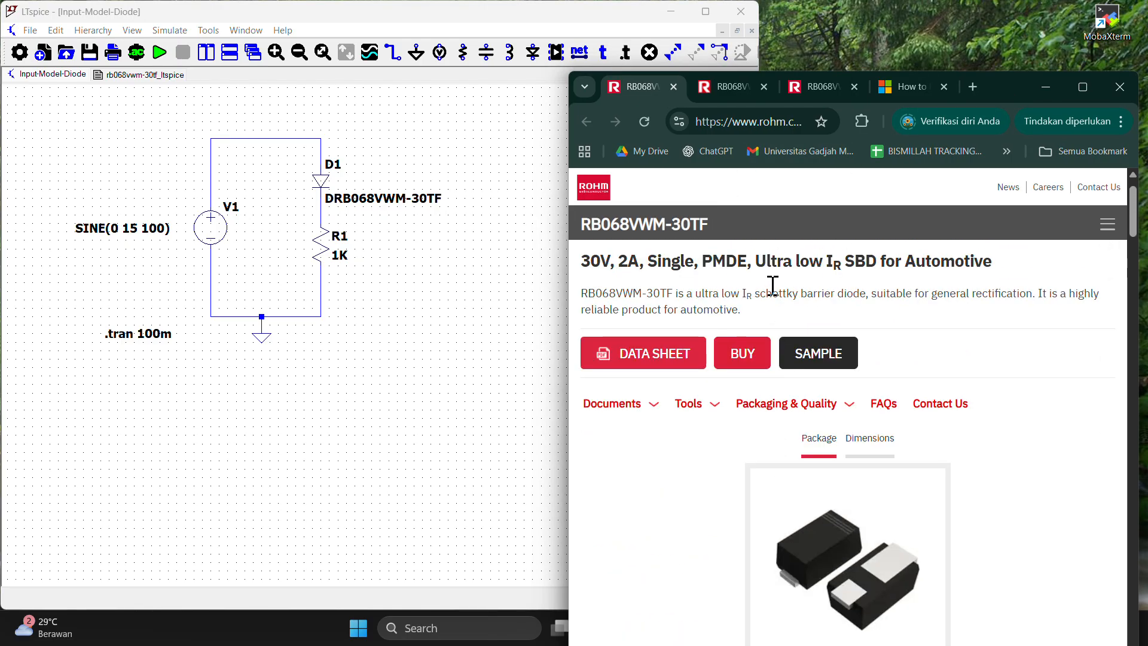
scroll(773, 285, "up", 1)
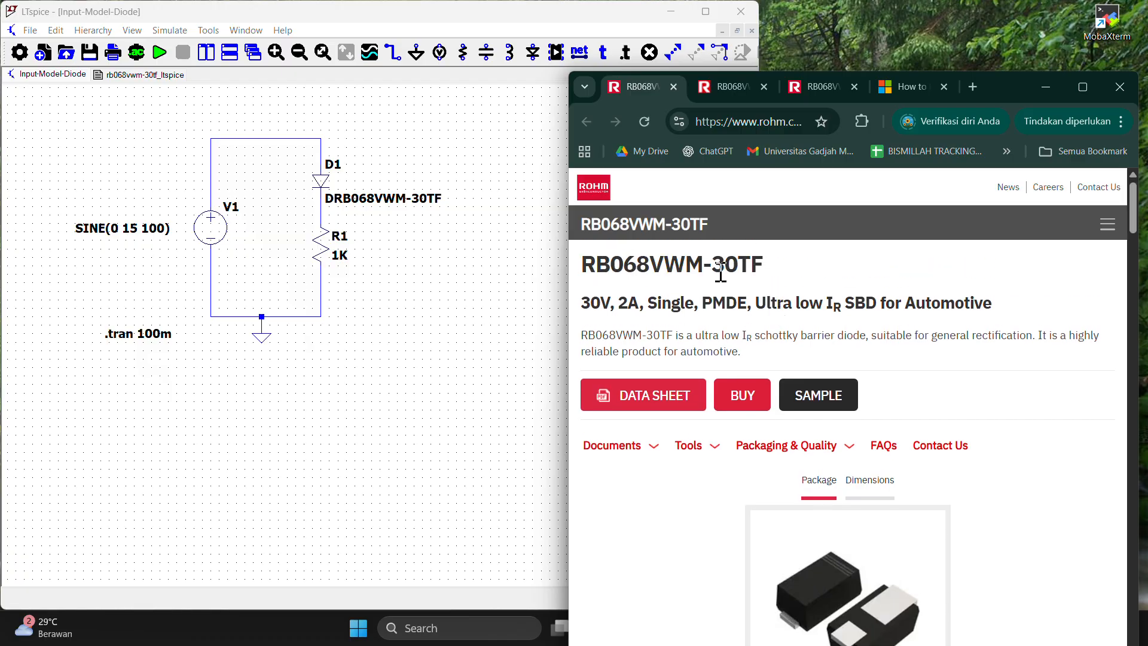
left_click_drag(756, 263, 587, 264)
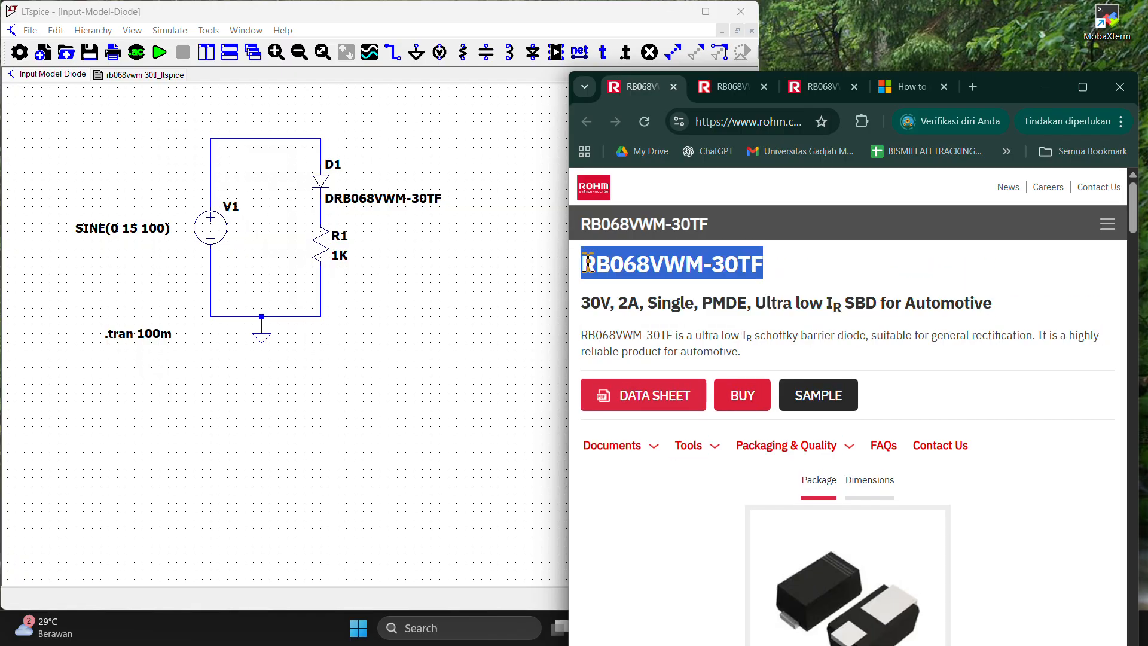
left_click(826, 259)
scroll(731, 276, "down", 5)
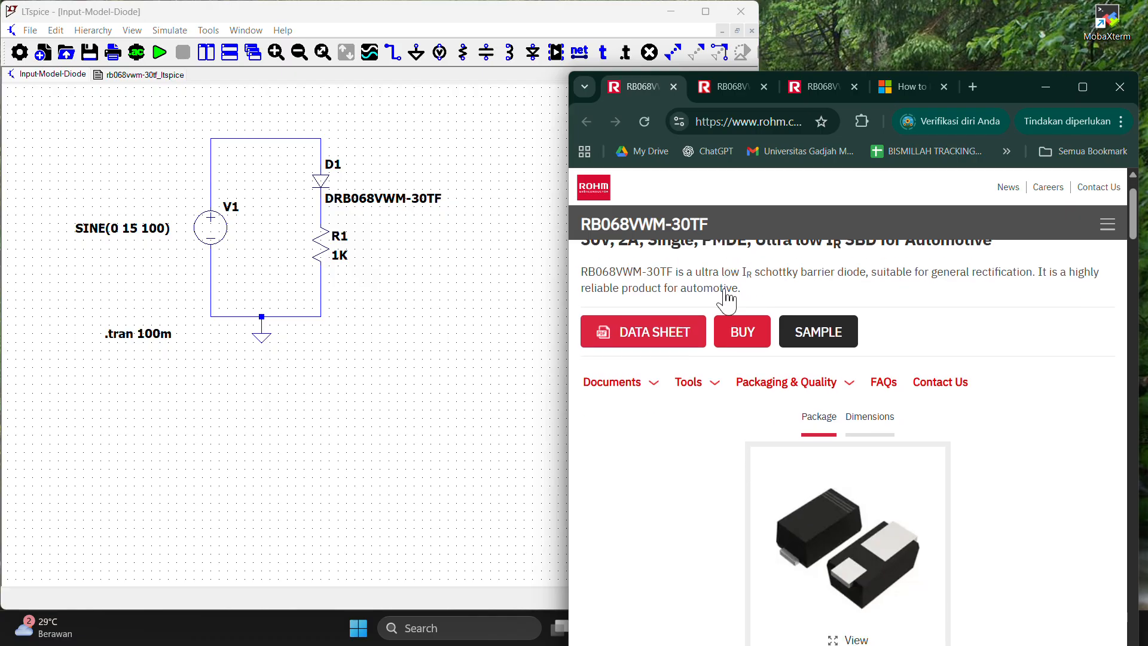
scroll(729, 298, "up", 5)
scroll(735, 308, "down", 5)
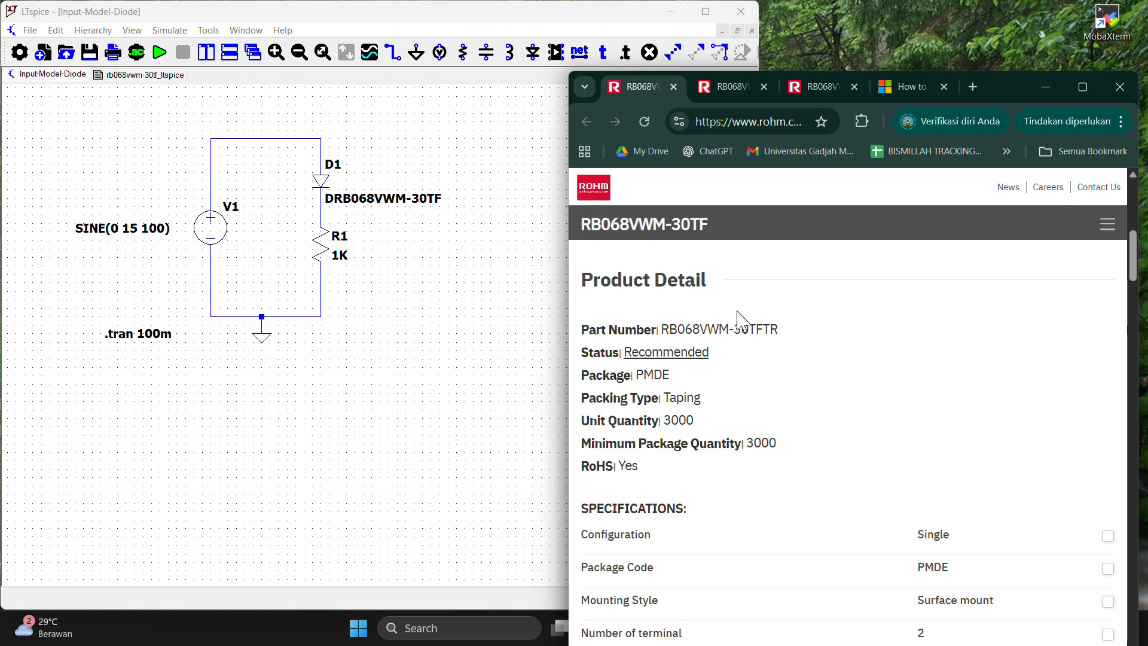
scroll(741, 320, "down", 2)
scroll(739, 320, "up", 7)
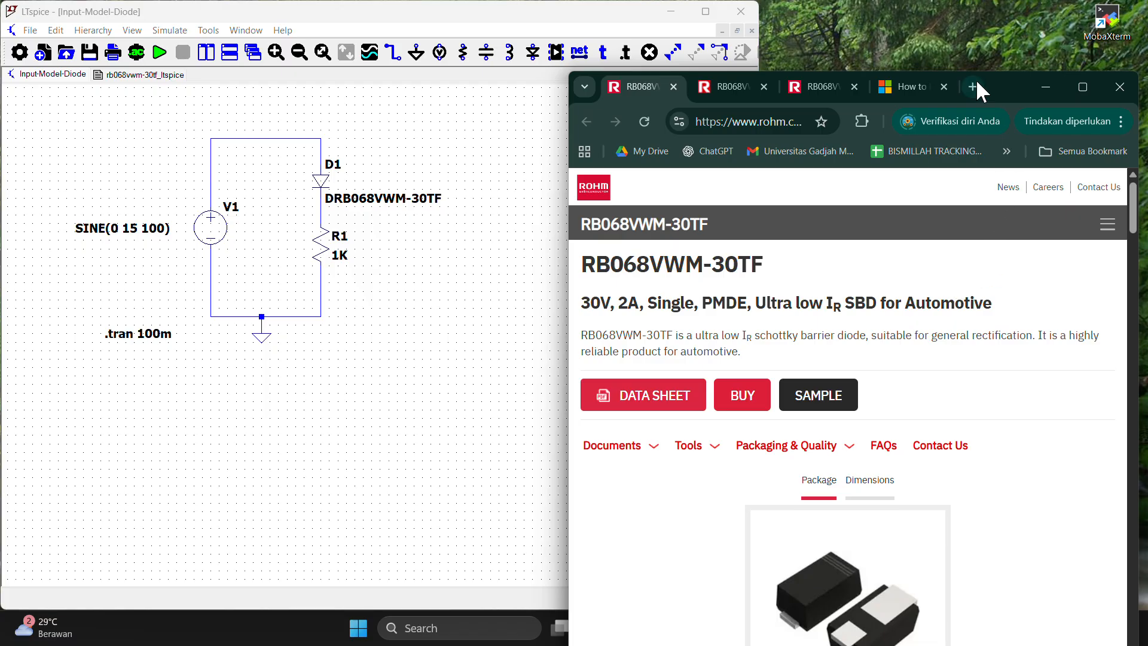
Open the RB068VWM-30TF LTspice Model entry in the Tools section, view its licence agreement, and close it without downloading.
left_click_drag(998, 88, 997, 24)
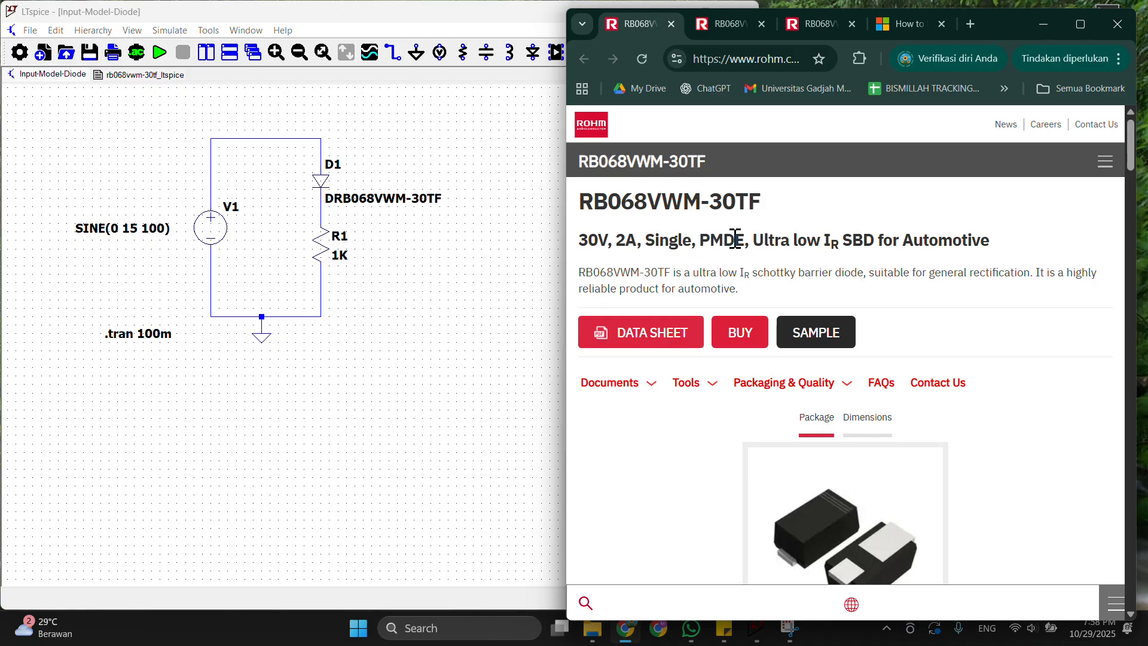
left_click(694, 388)
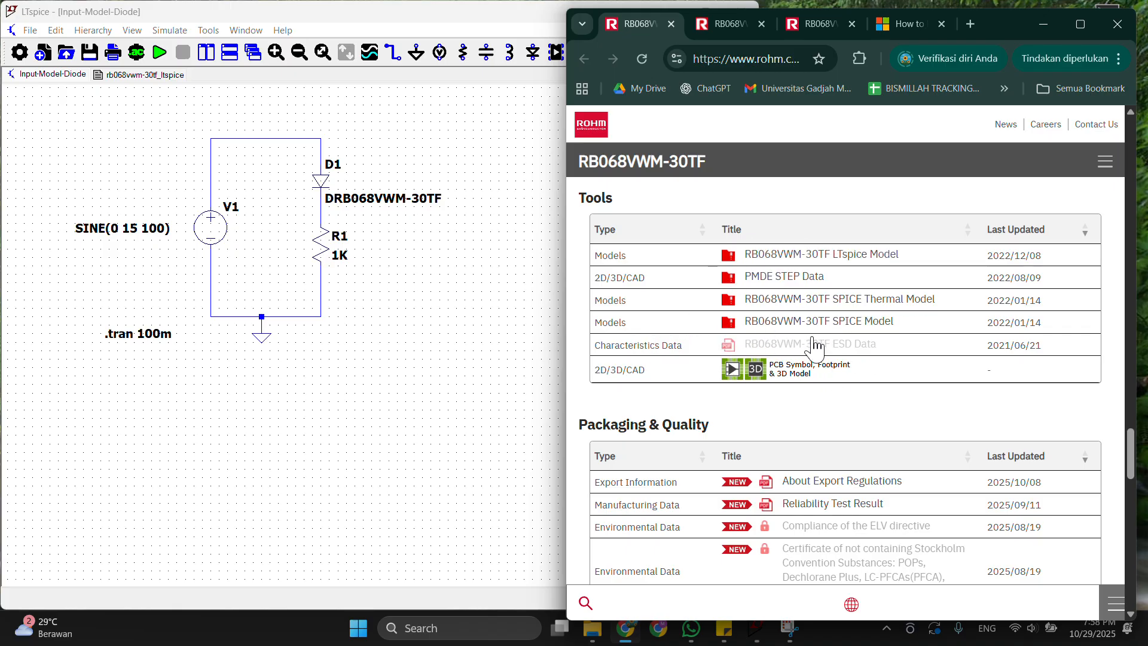
left_click(808, 257)
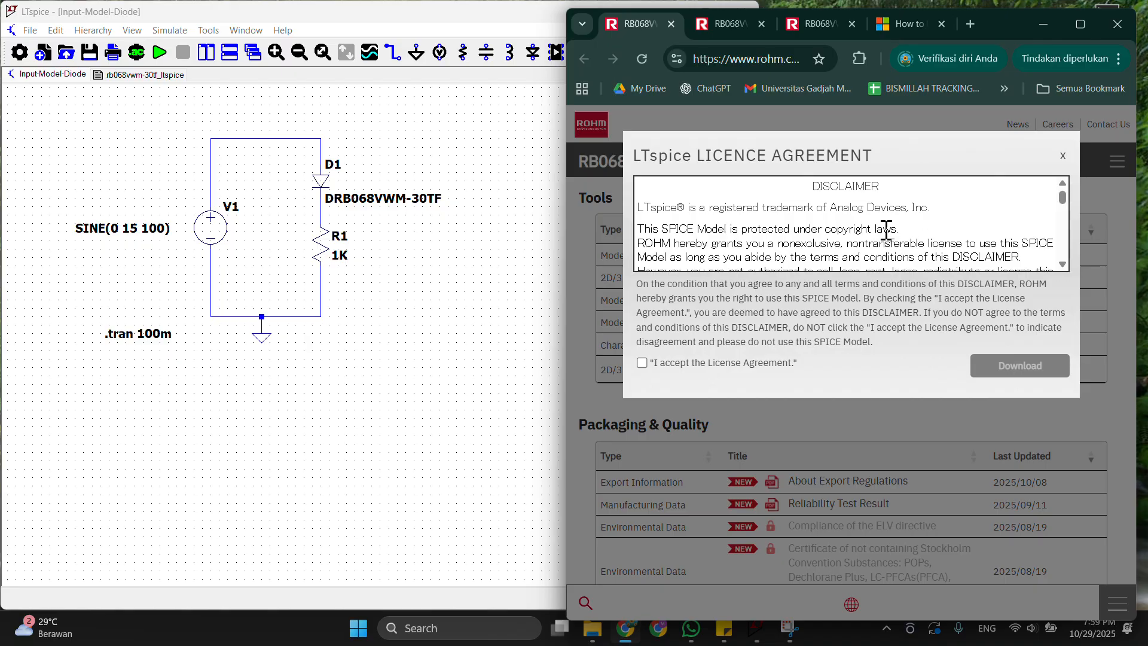
left_click_drag(1065, 203, 1068, 253)
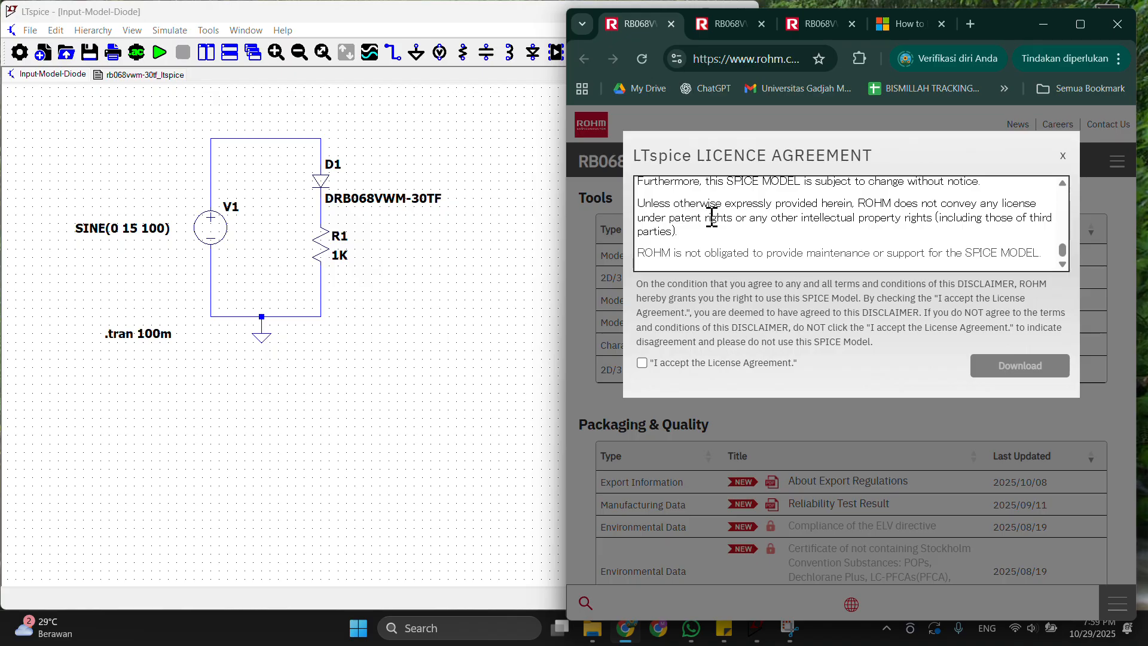
left_click(642, 363)
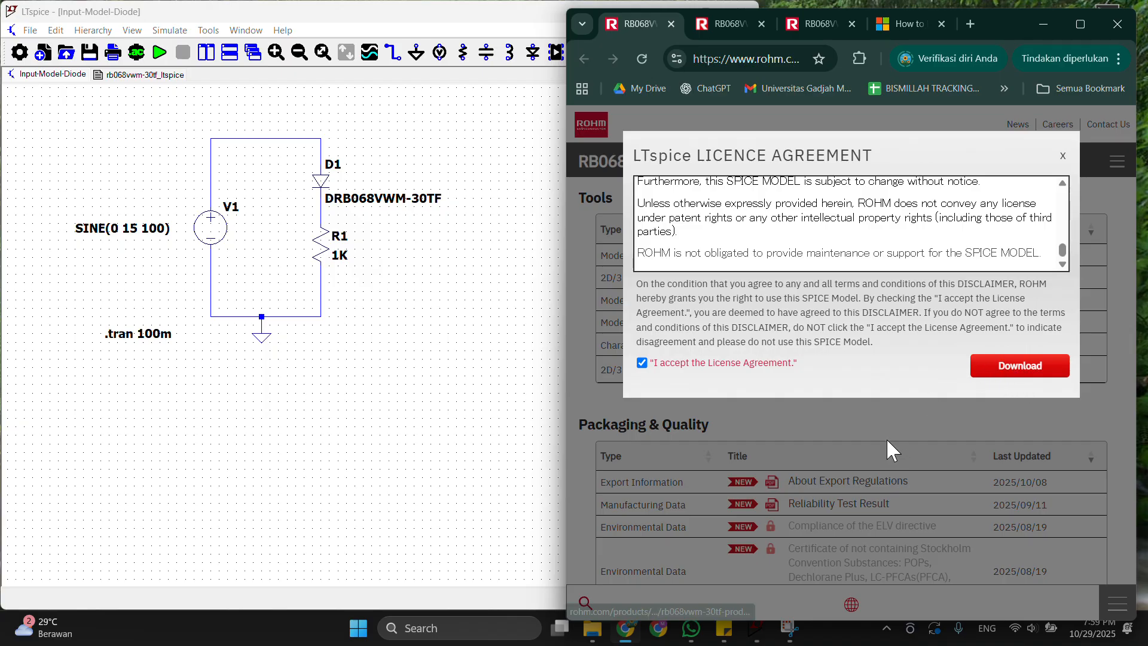
left_click(643, 363)
left_click(1065, 156)
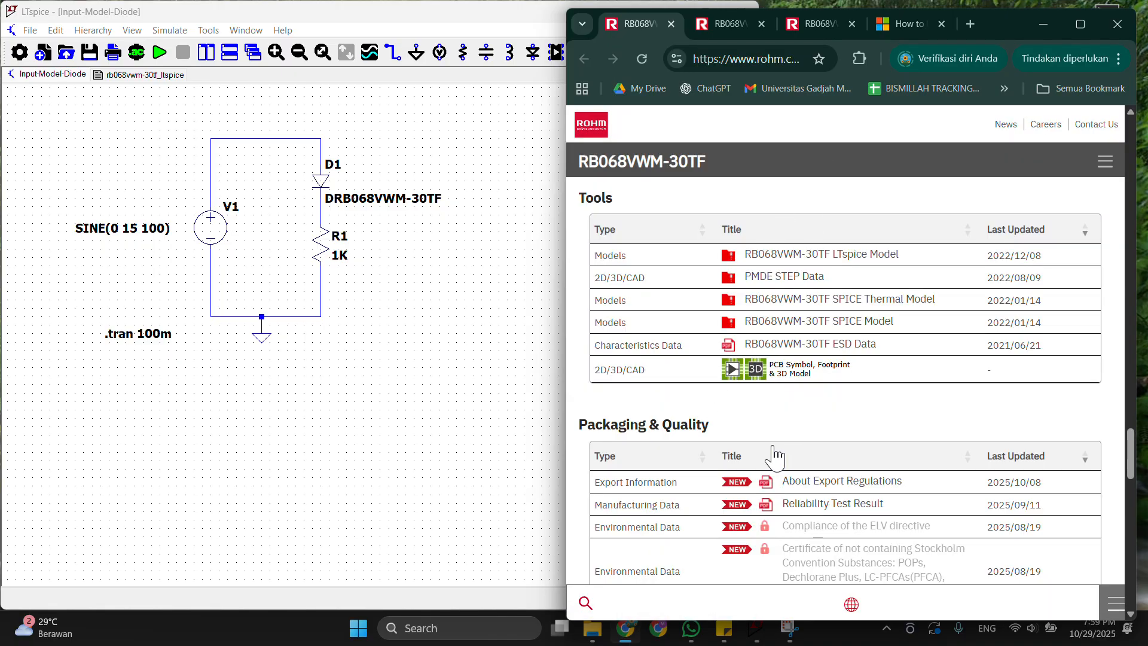
Switch to File Explorer and locate the compressed rb068vwm-30tf_ltspice archive in Downloads.
left_click(507, 461)
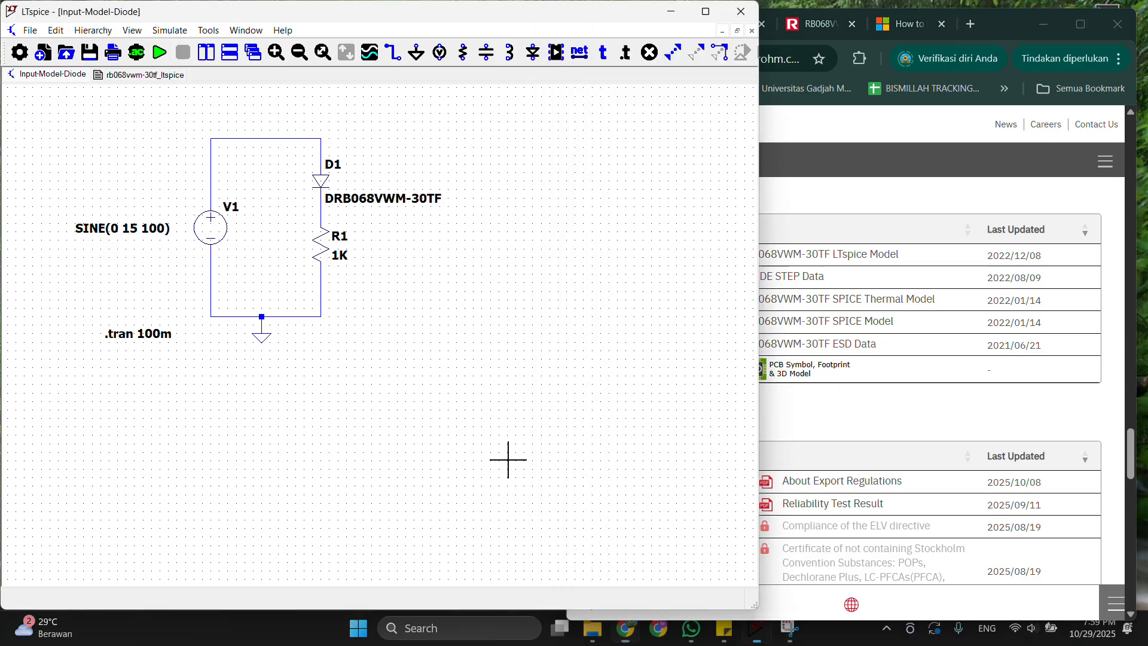
left_click(591, 629)
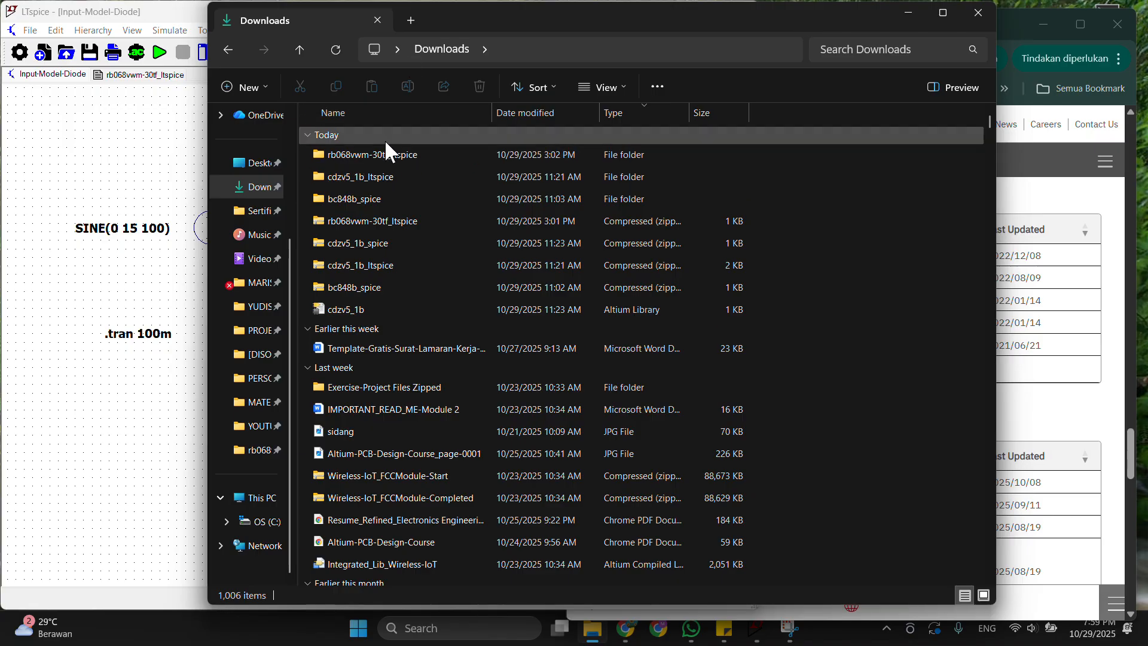
left_click(389, 219)
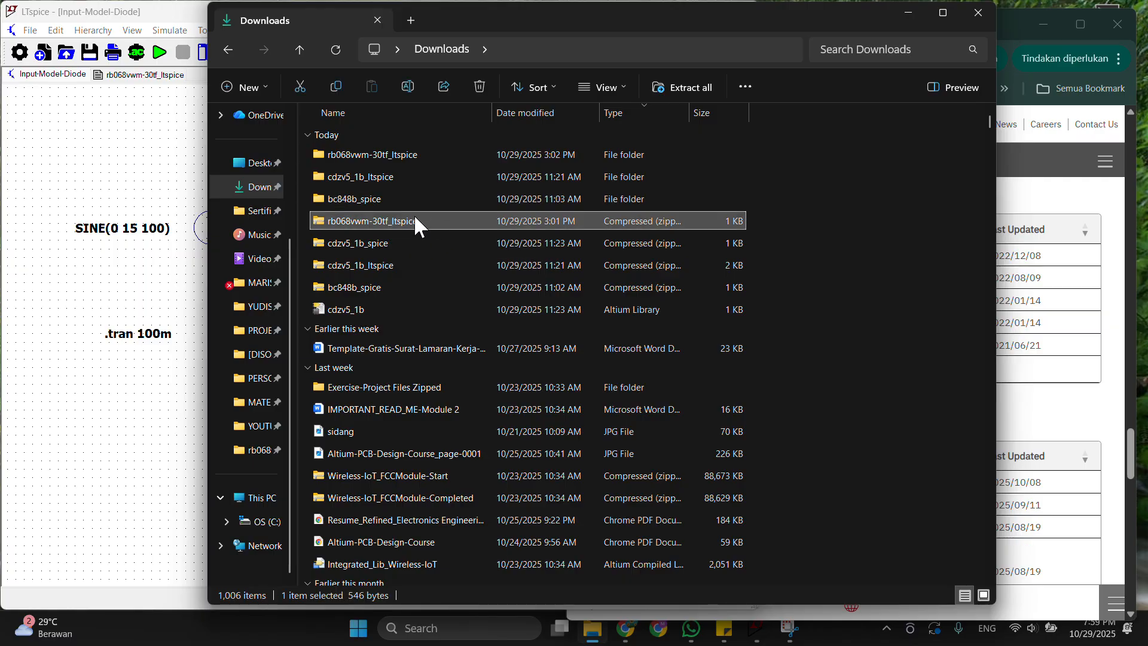
left_click(415, 216)
left_click(451, 217)
right_click(455, 220)
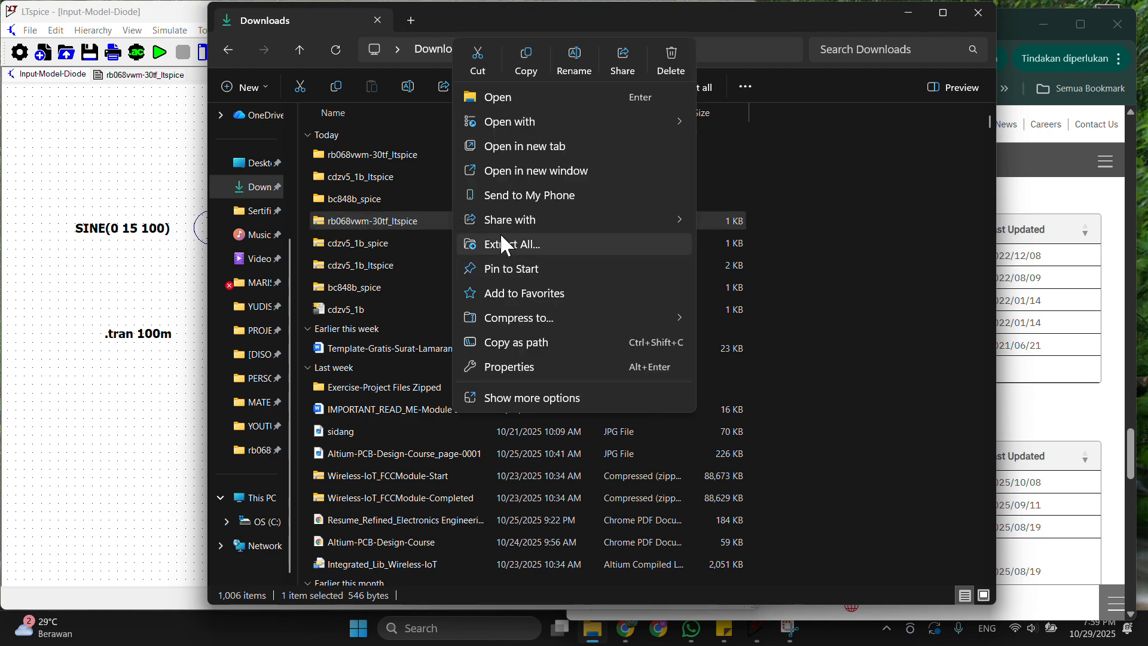
left_click(417, 216)
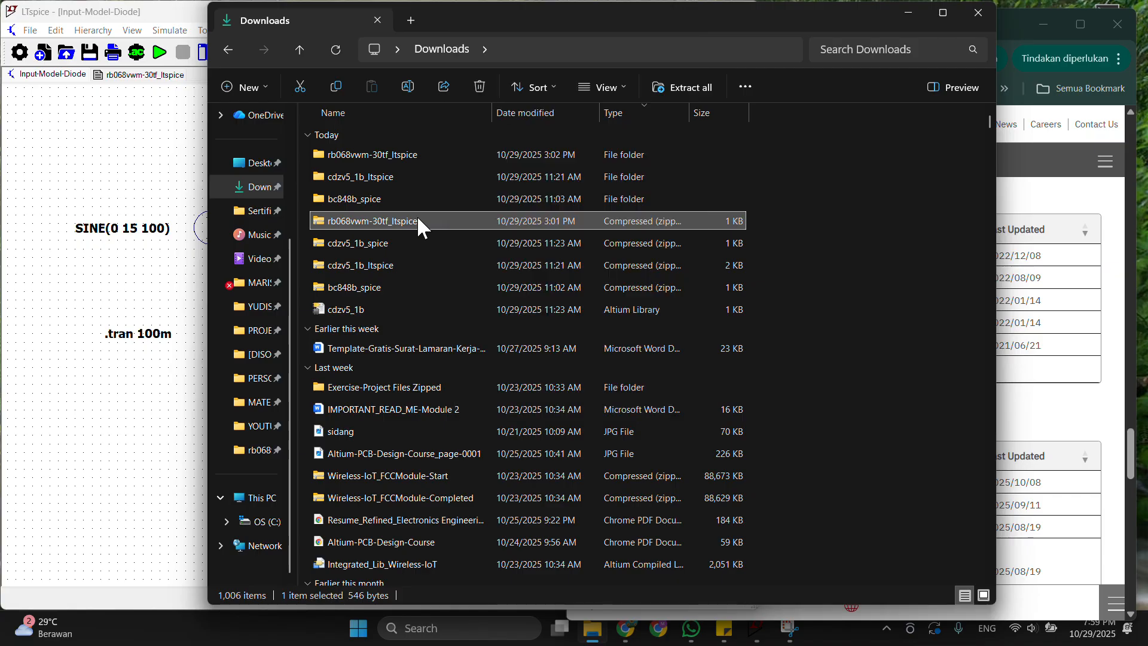
Open the extracted rb068vwm-30tf_ltspice folder and load its library file into LTspice as text.
double_click(421, 152)
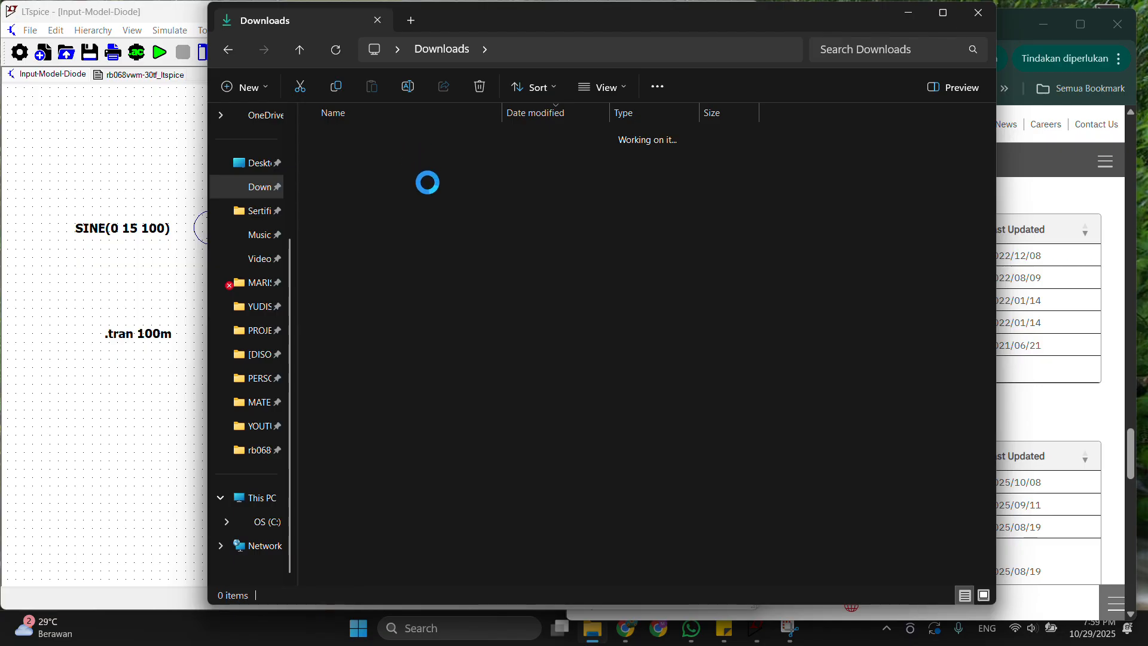
left_click(414, 156)
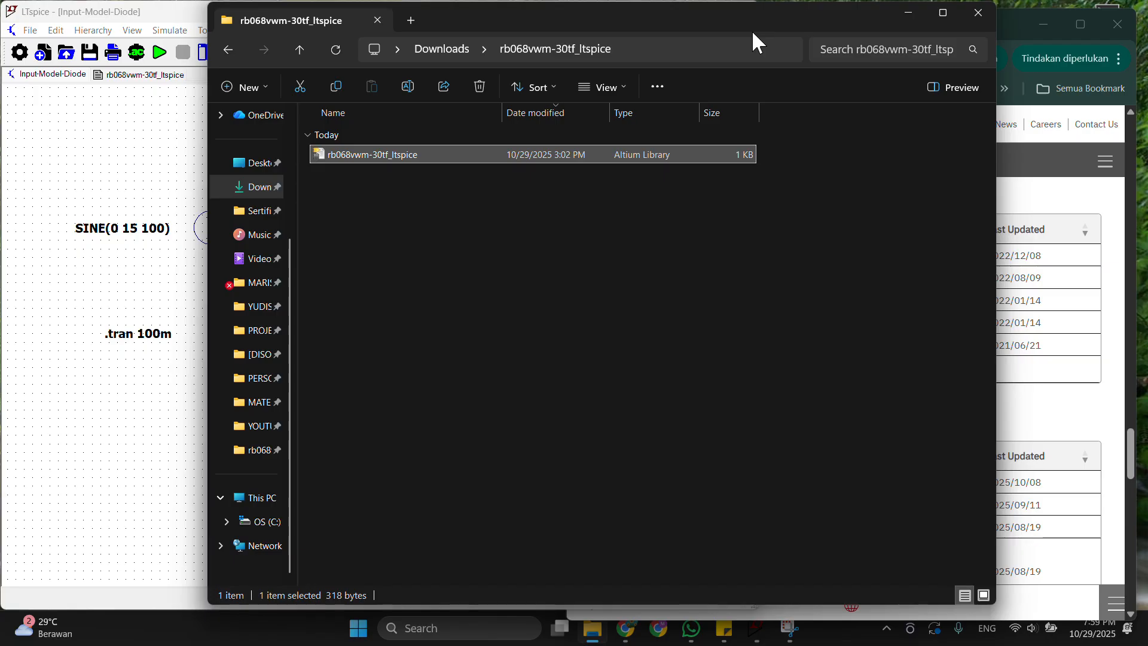
left_click_drag(778, 25, 855, 24)
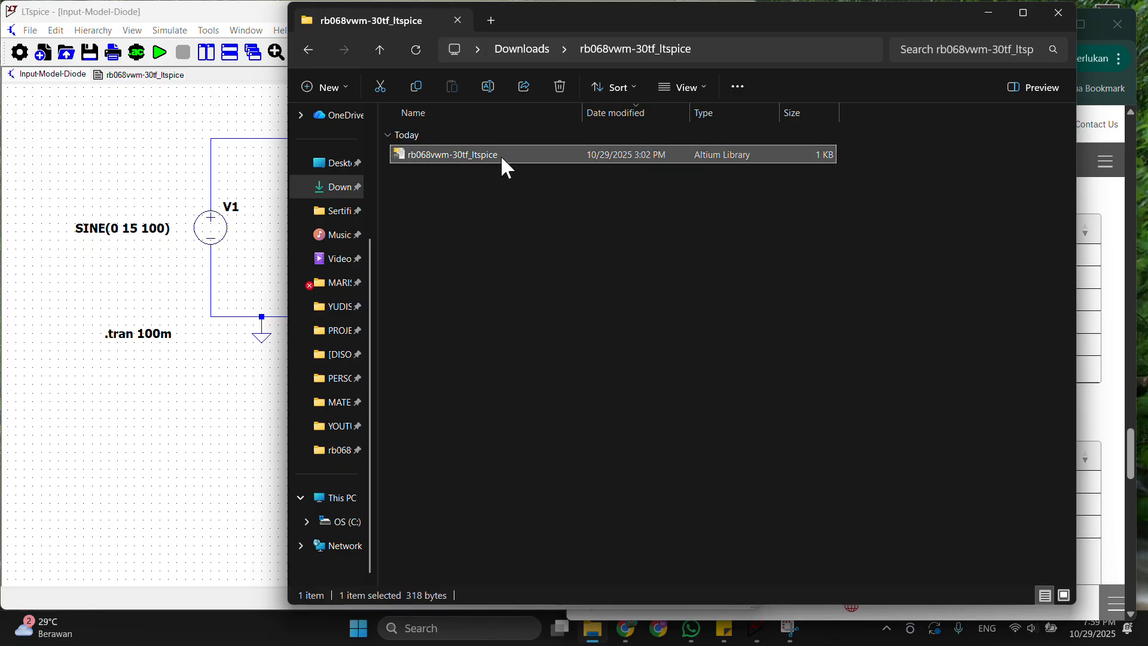
left_click_drag(501, 155, 149, 167)
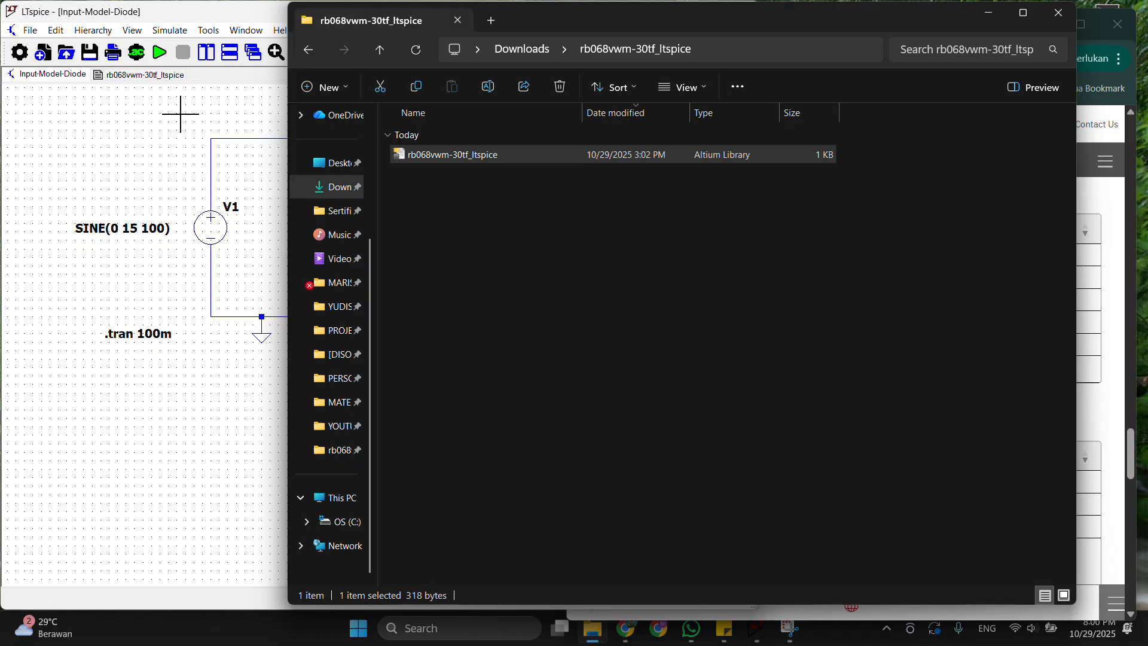
left_click(141, 75)
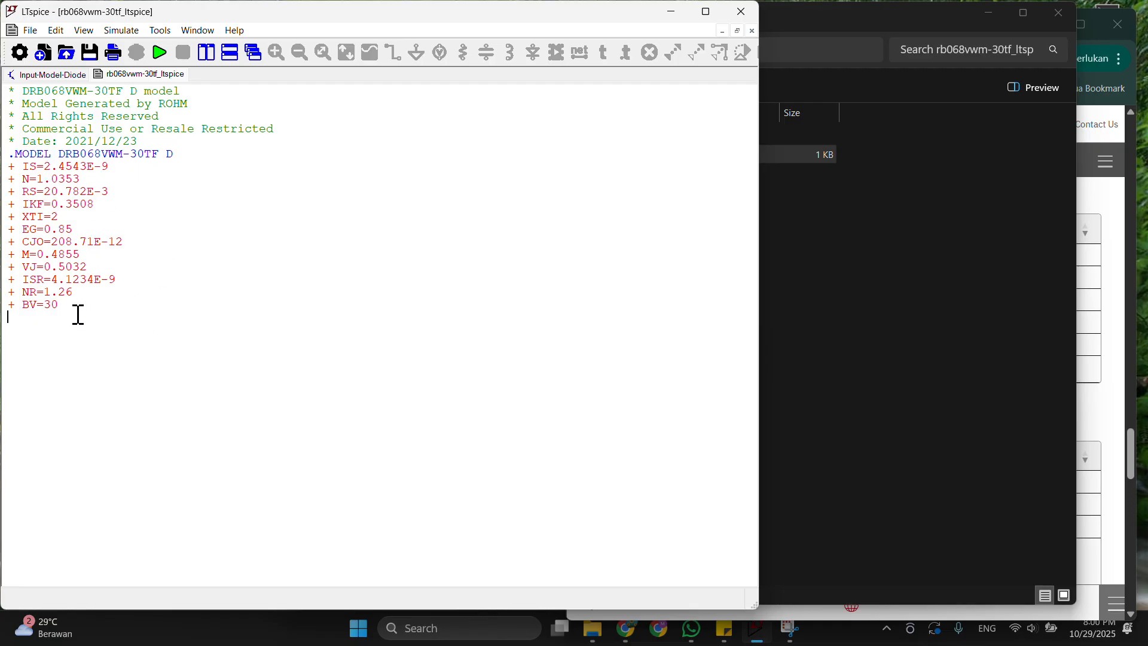
Examine the .MODEL definition in the library file, including the DRB068VWM-30TF model name and its parameter lines.
left_click_drag(78, 314, 4, 154)
left_click(95, 204)
left_click_drag(60, 154, 96, 155)
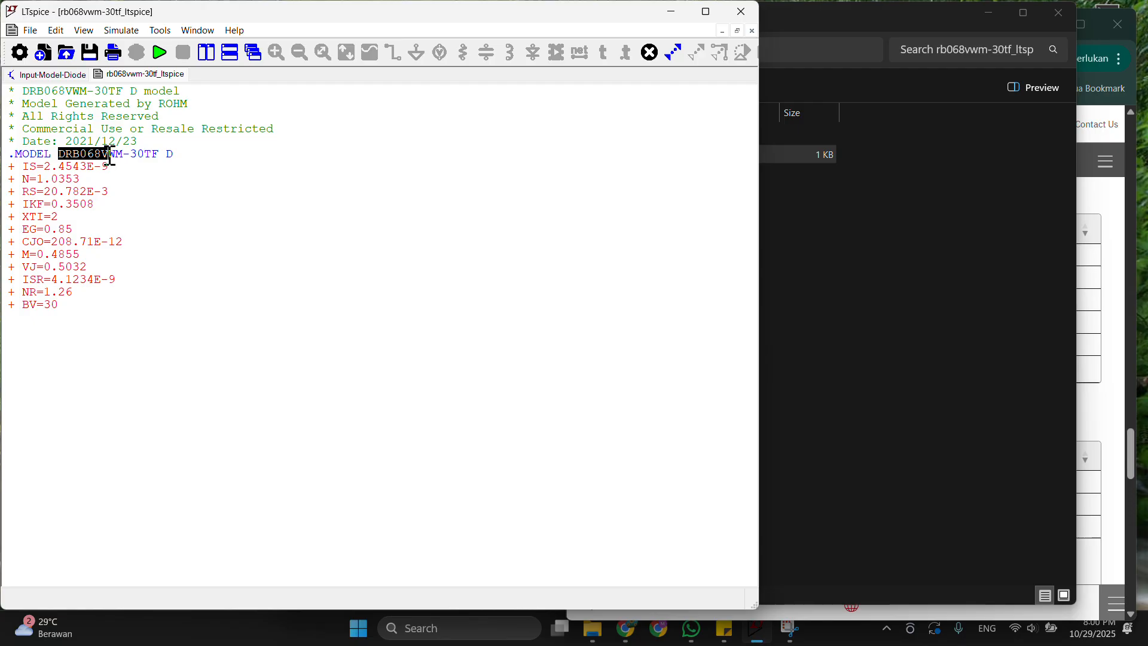
left_click_drag(126, 157, 155, 154)
left_click(156, 215)
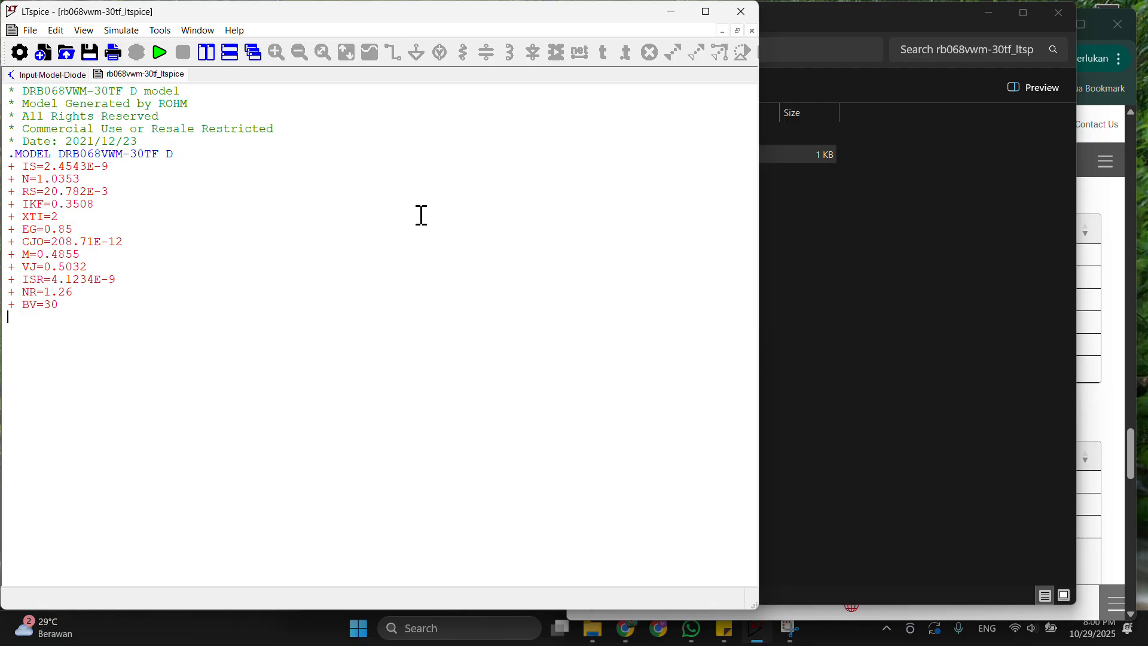
left_click_drag(50, 323, 5, 154)
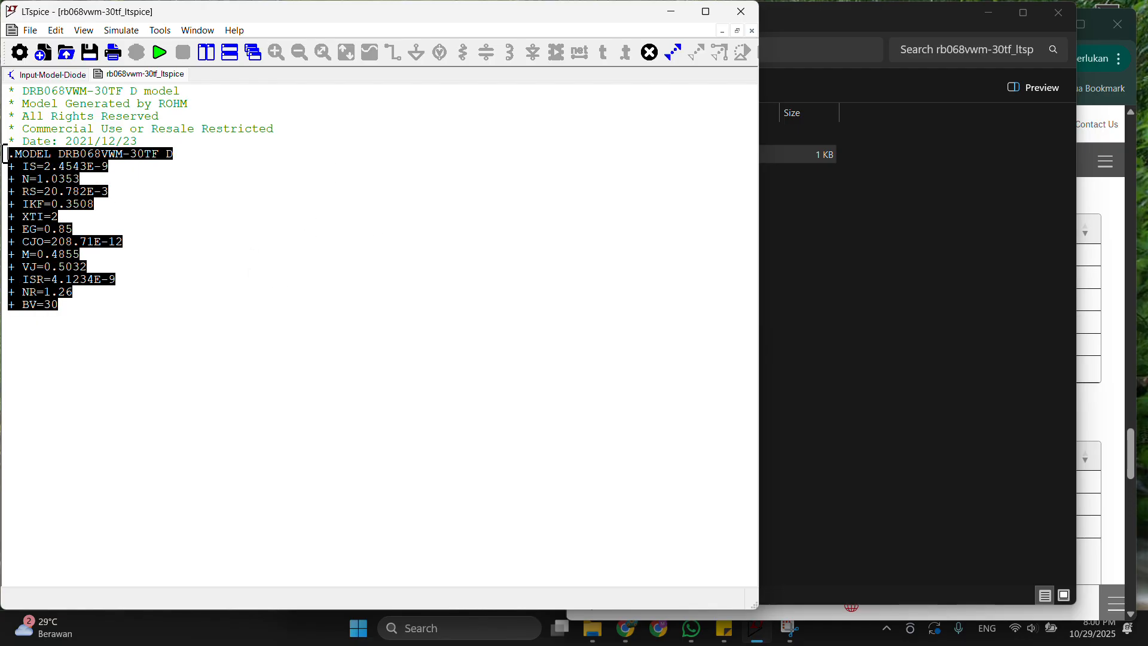
left_click(127, 243)
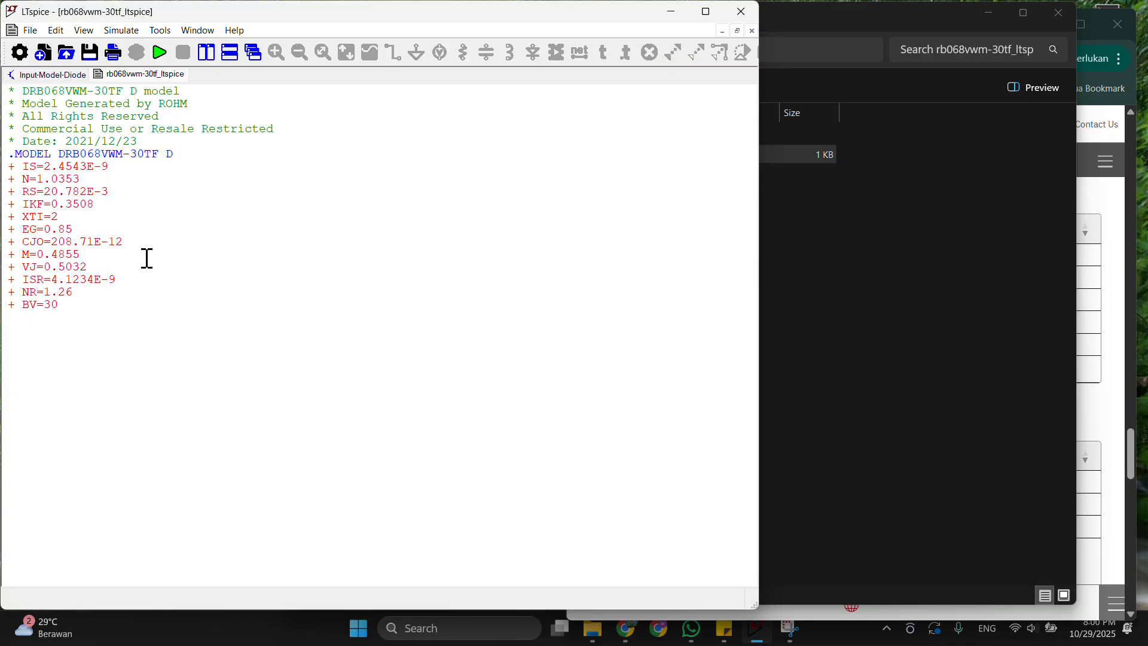
Copy the complete model text from the .MODEL DRB068VWM-30TF D line through the BV=30 line.
left_click_drag(70, 308, 7, 151)
right_click(33, 185)
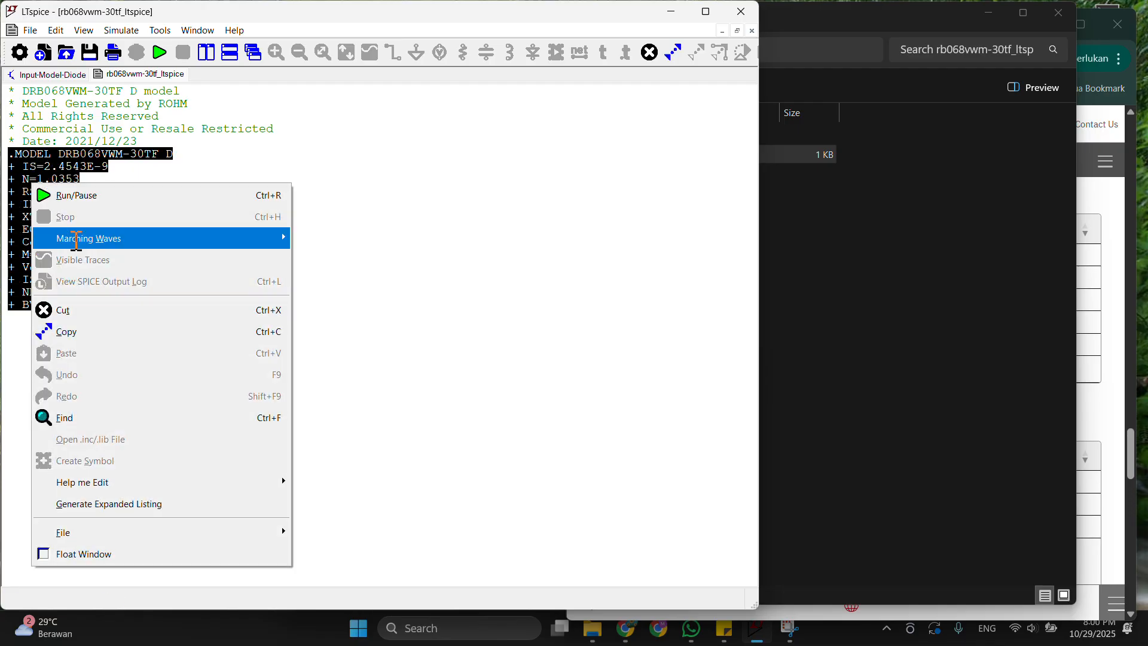
left_click(95, 331)
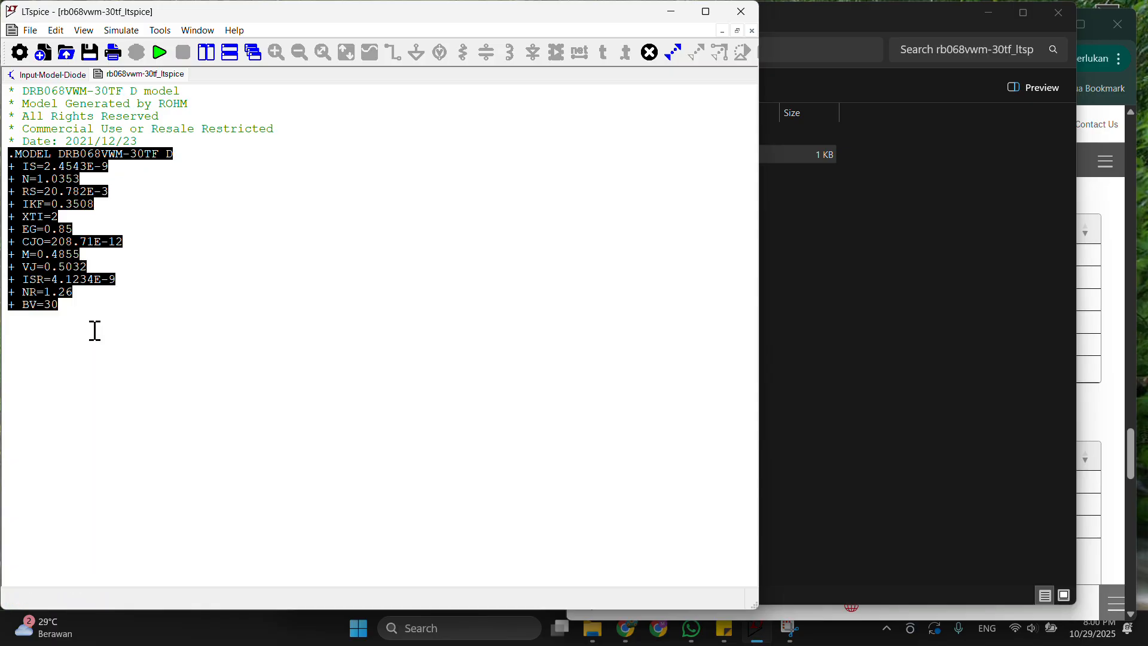
left_click(209, 231)
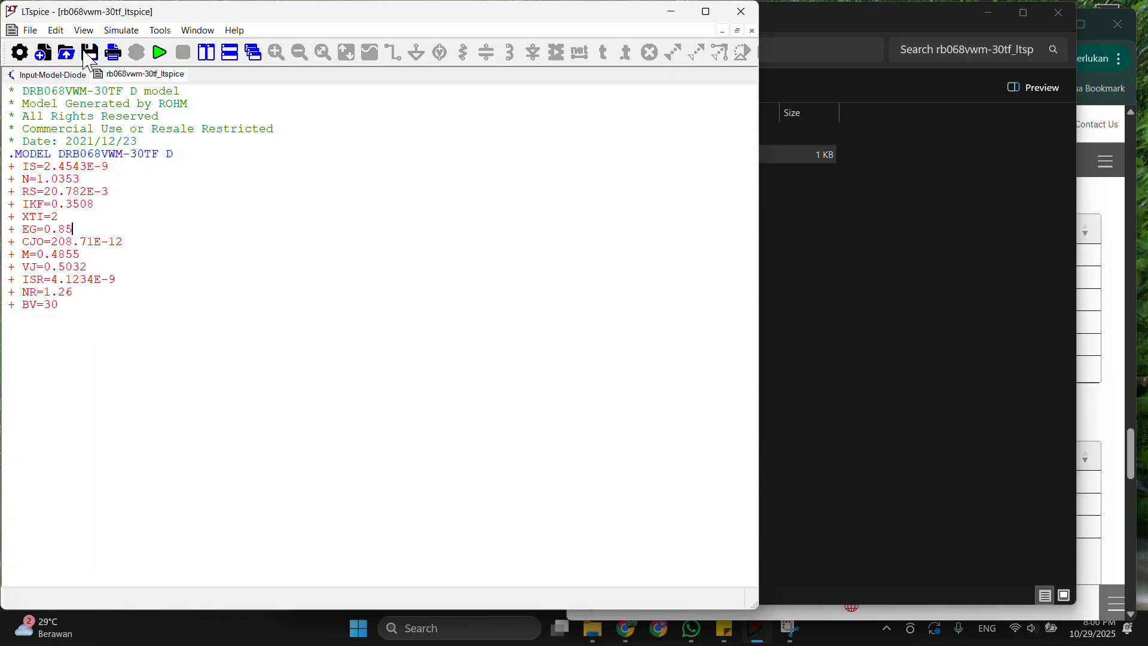
Delete diode D1 from the Input-Model-Diode schematic.
left_click(54, 75)
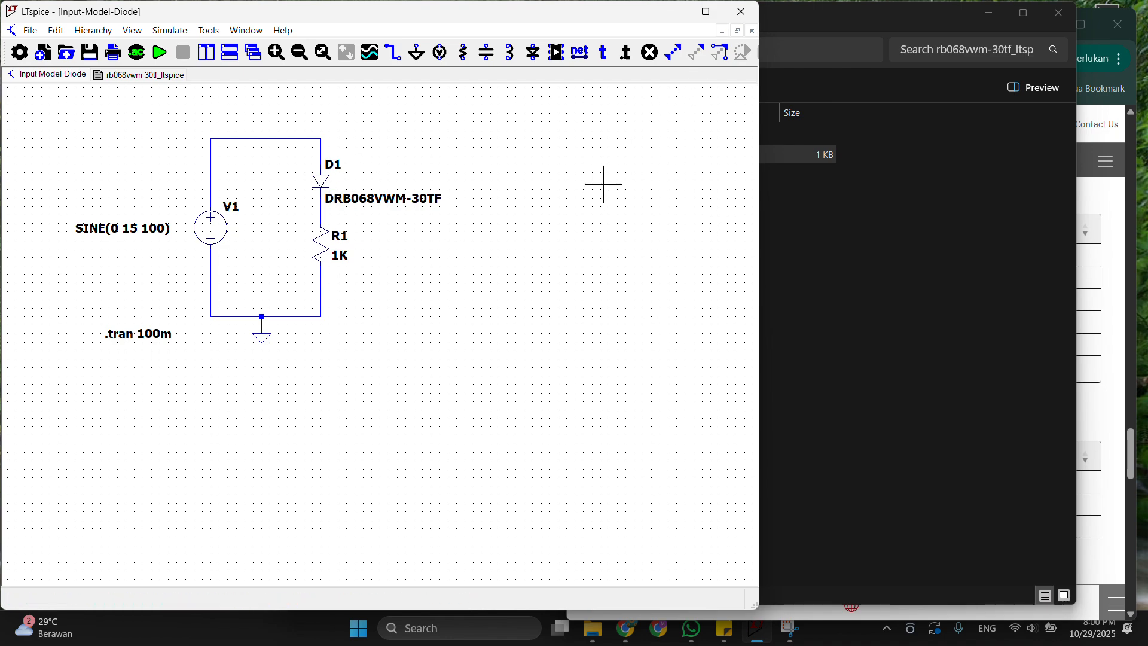
key("Delete")
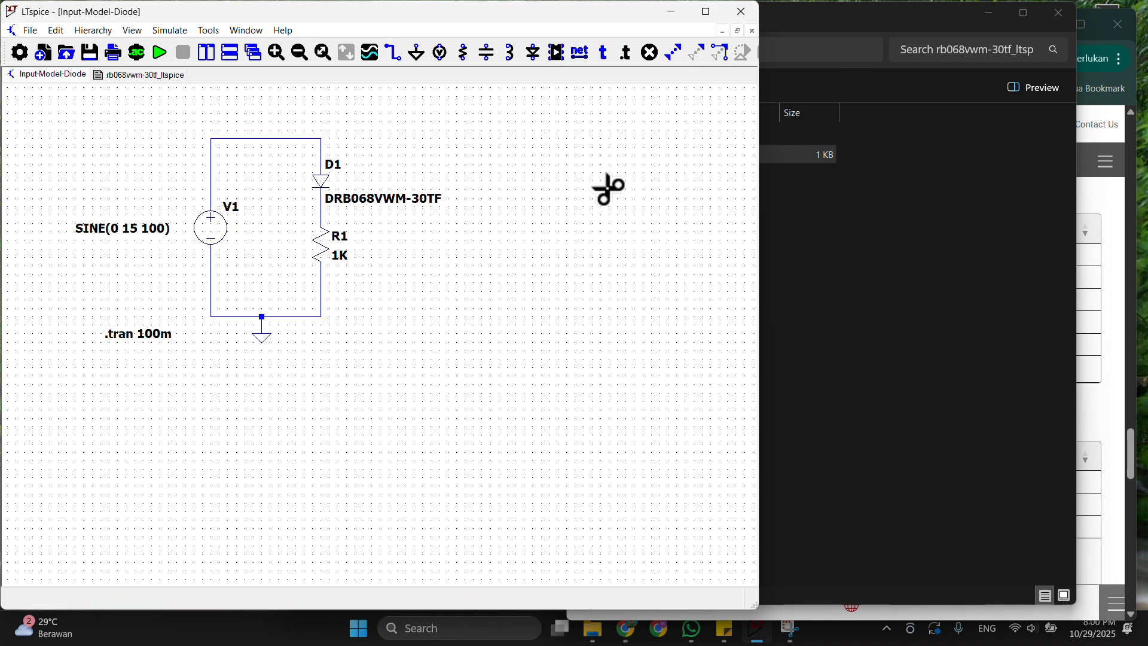
left_click(321, 187)
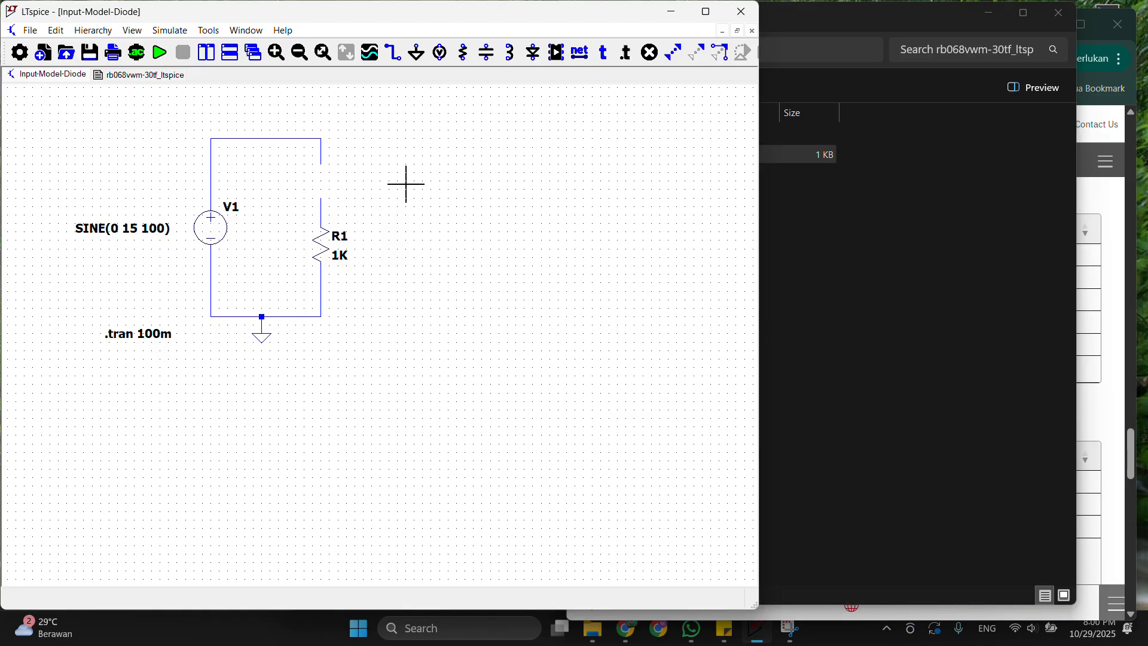
Place a new diode vertically in the gap between the upper wire and resistor R1.
key("d")
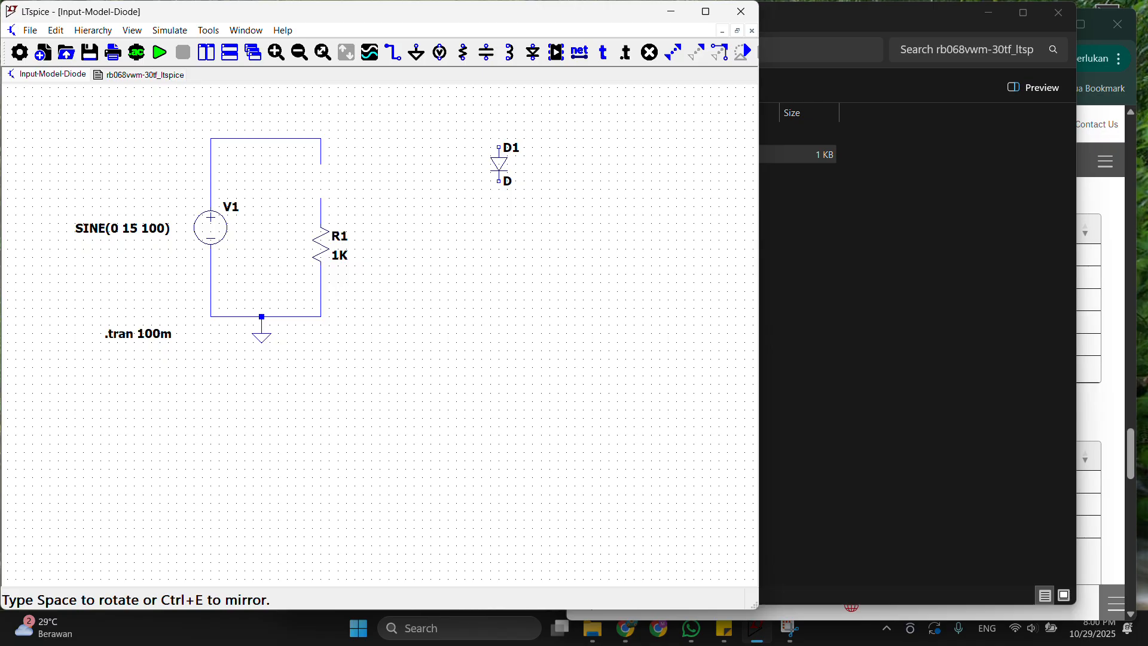
left_click(323, 181)
right_click(388, 195)
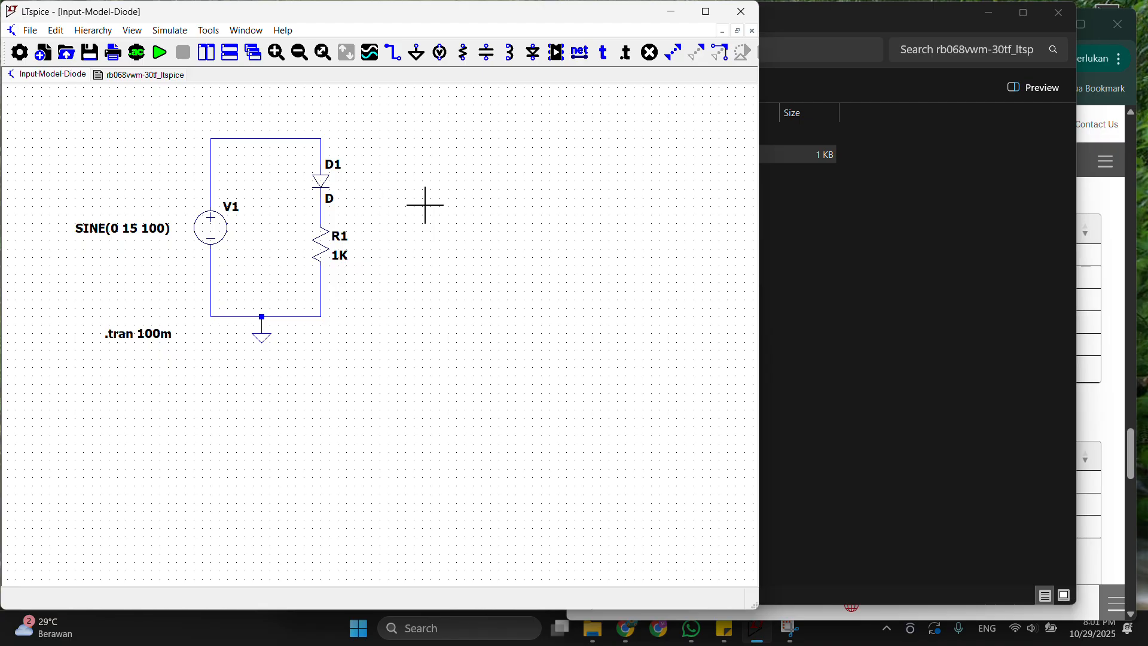
Add the copied .MODEL DRB068VWM-30TF D text as a SPICE directive beside the circuit.
left_click(625, 58)
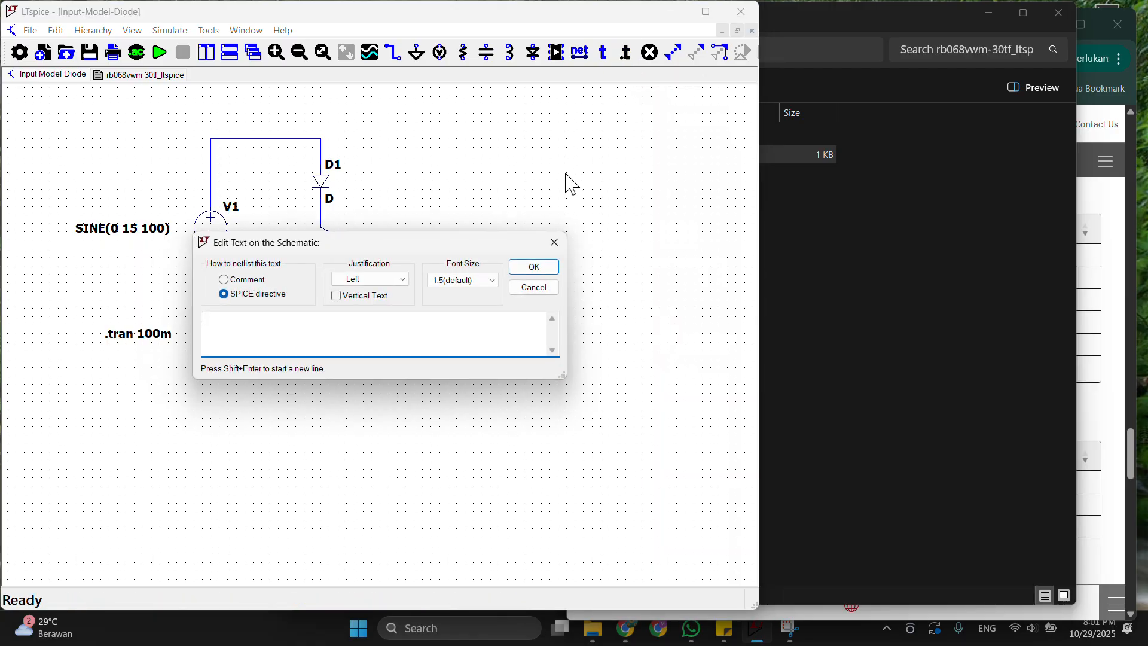
key("ctrl+v")
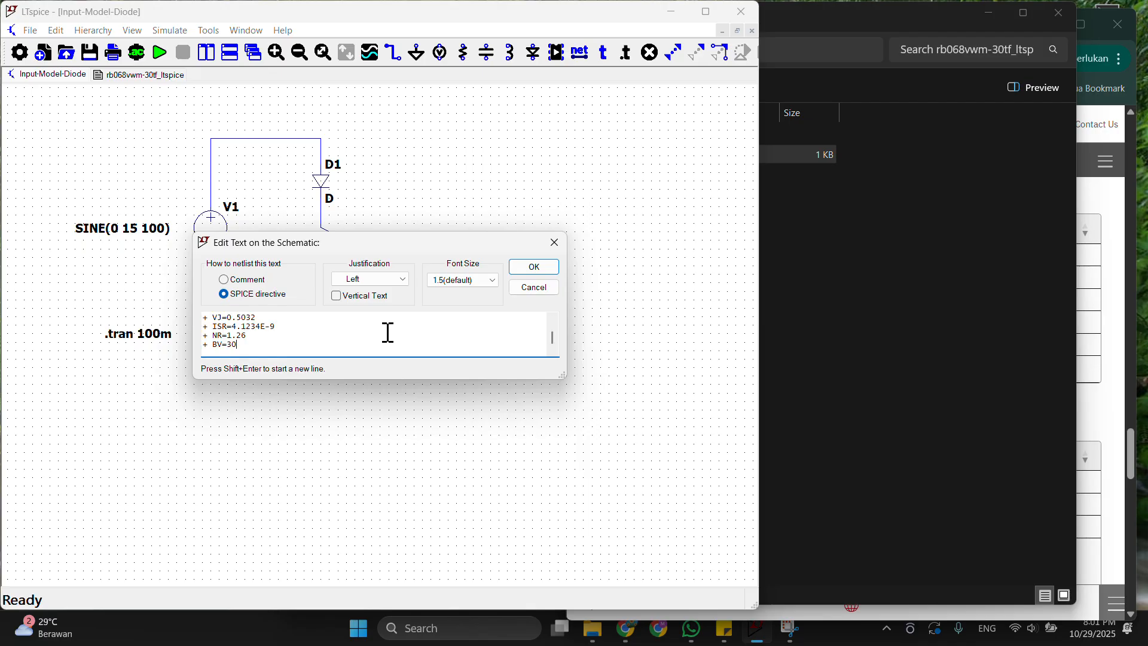
left_click(534, 266)
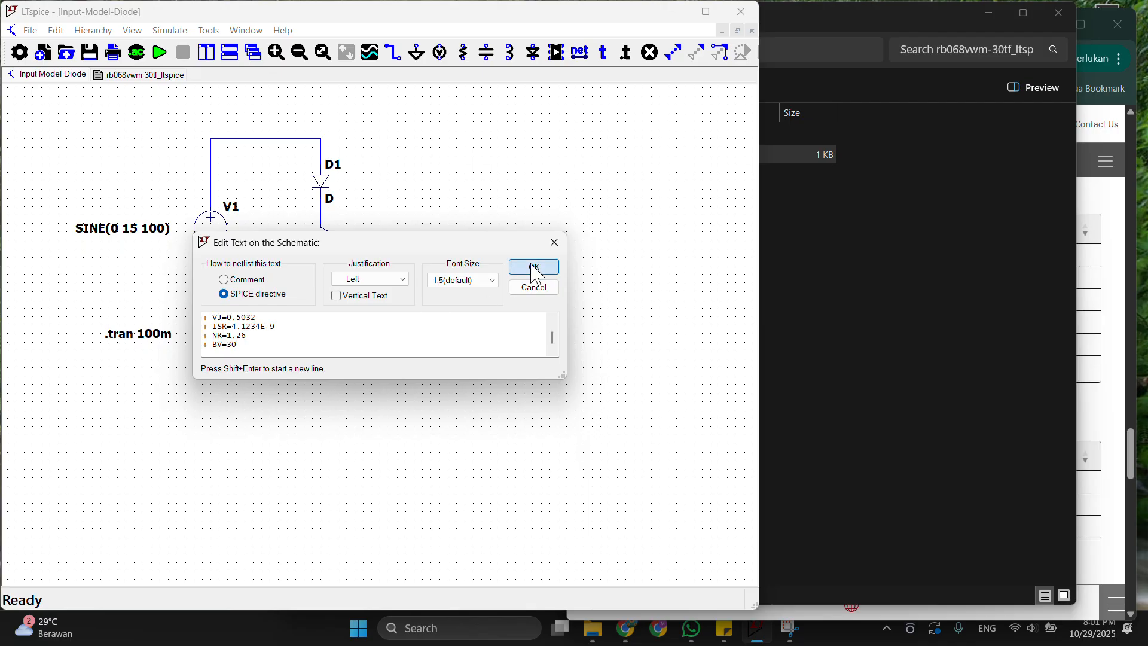
left_click(463, 154)
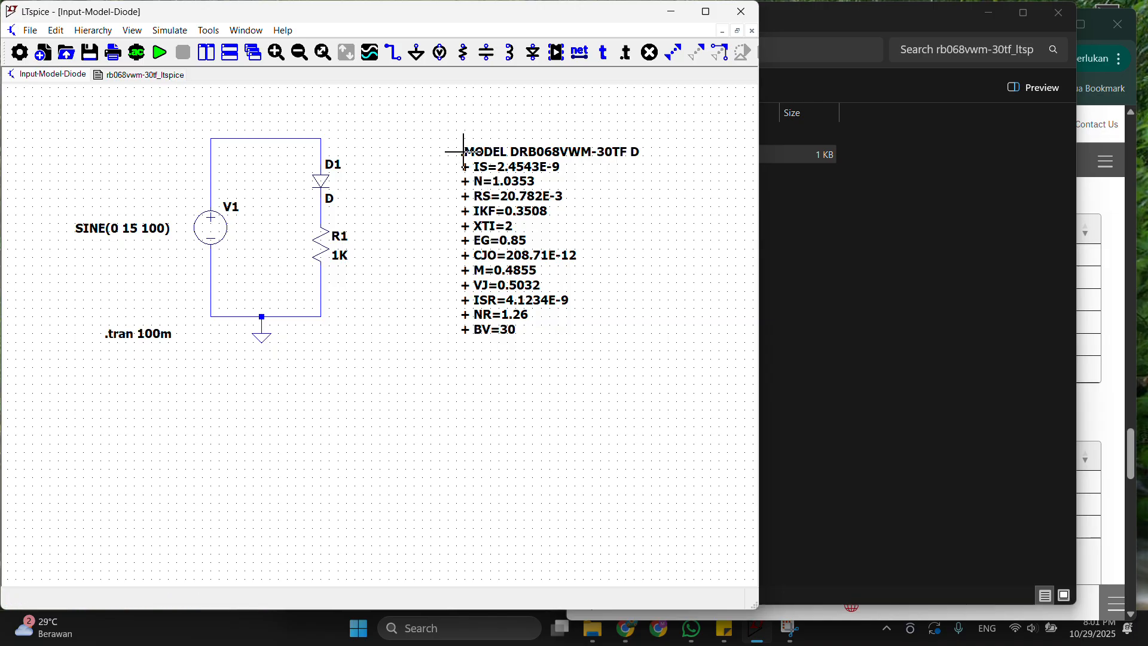
right_click(645, 264)
left_click(616, 243)
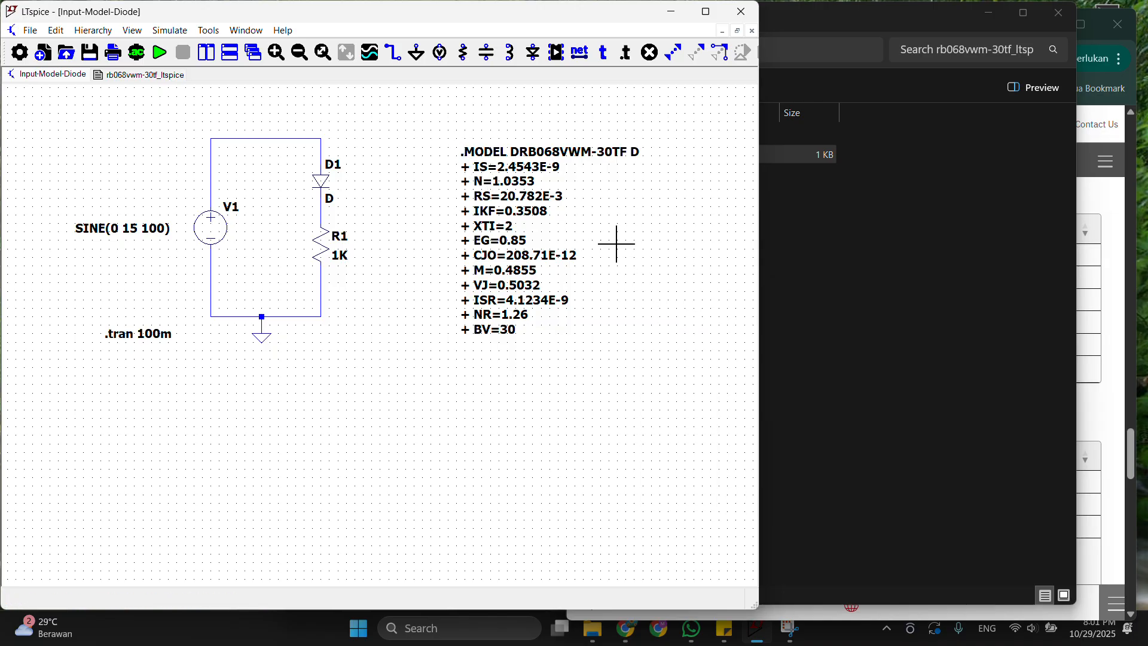
Set the value of diode D1 to DRB068VWM-30TF.
right_click(331, 198)
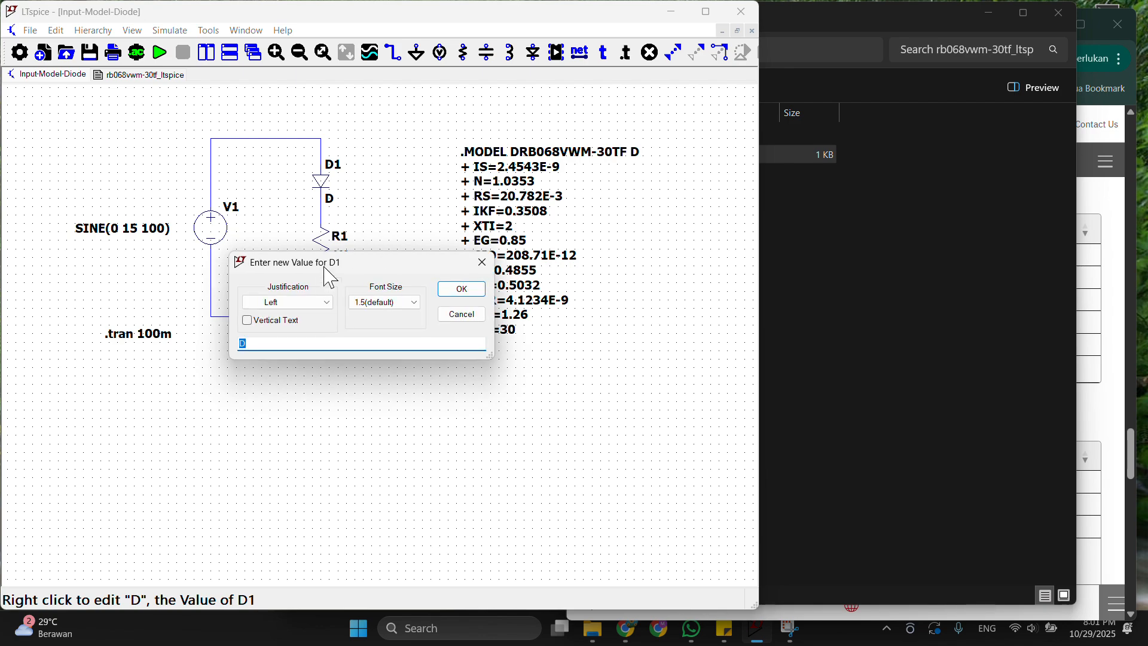
left_click_drag(366, 264, 367, 220)
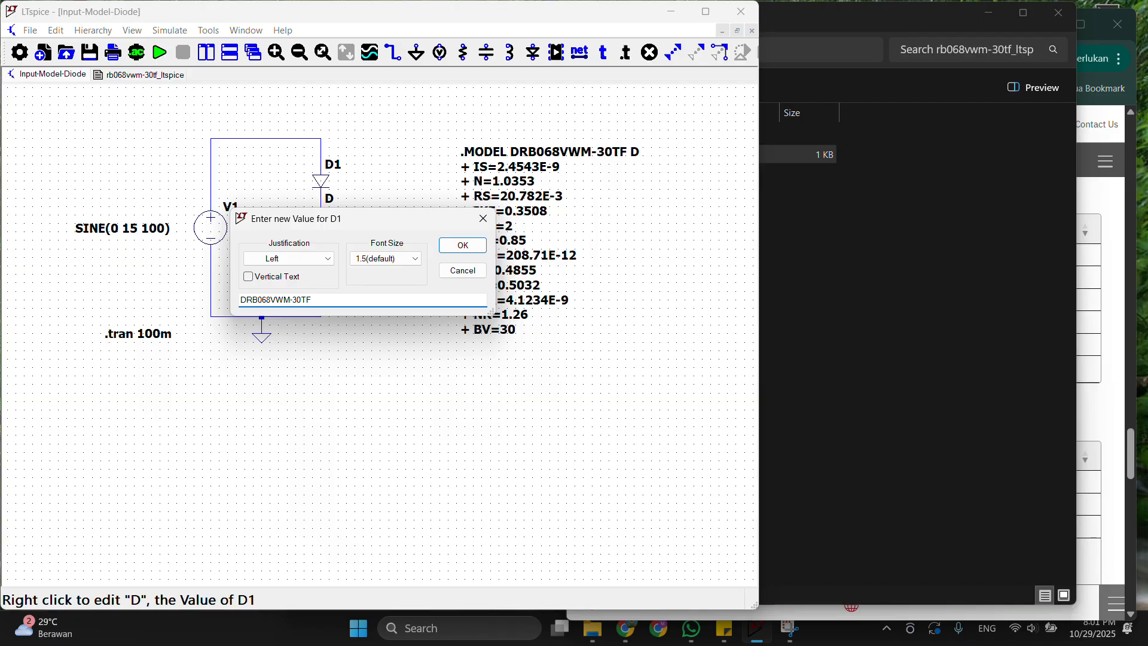
key("Return")
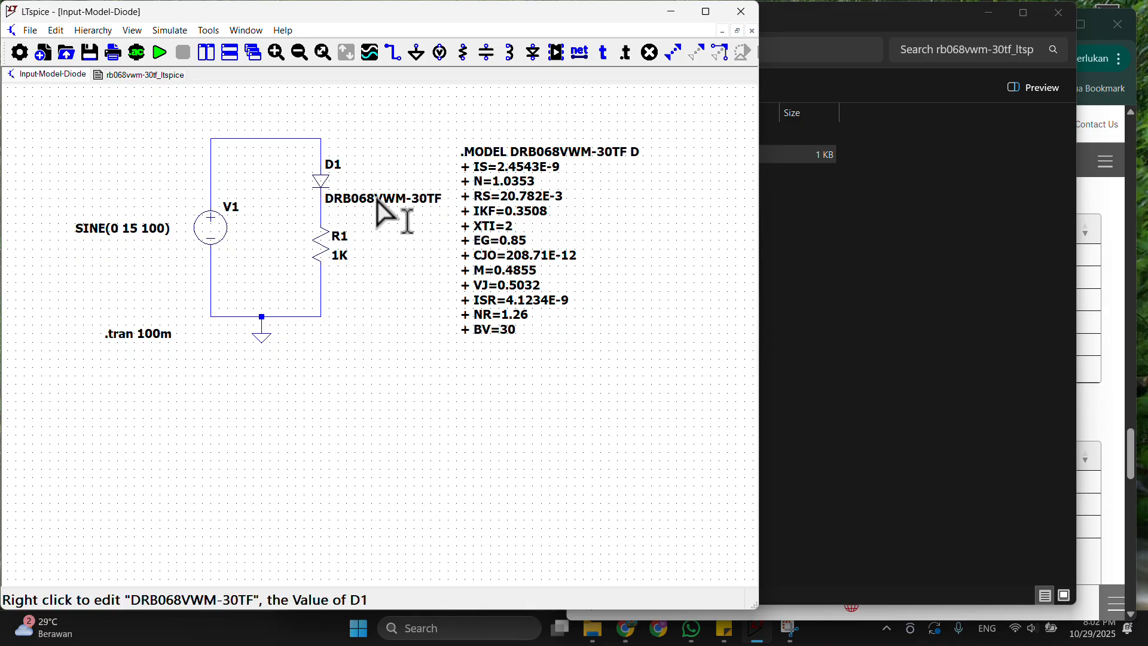
Run the transient simulation, plot the voltages at the diode-resistor node and the source node, and return to the full-size schematic without the plot.
right_click(380, 239)
left_click(396, 261)
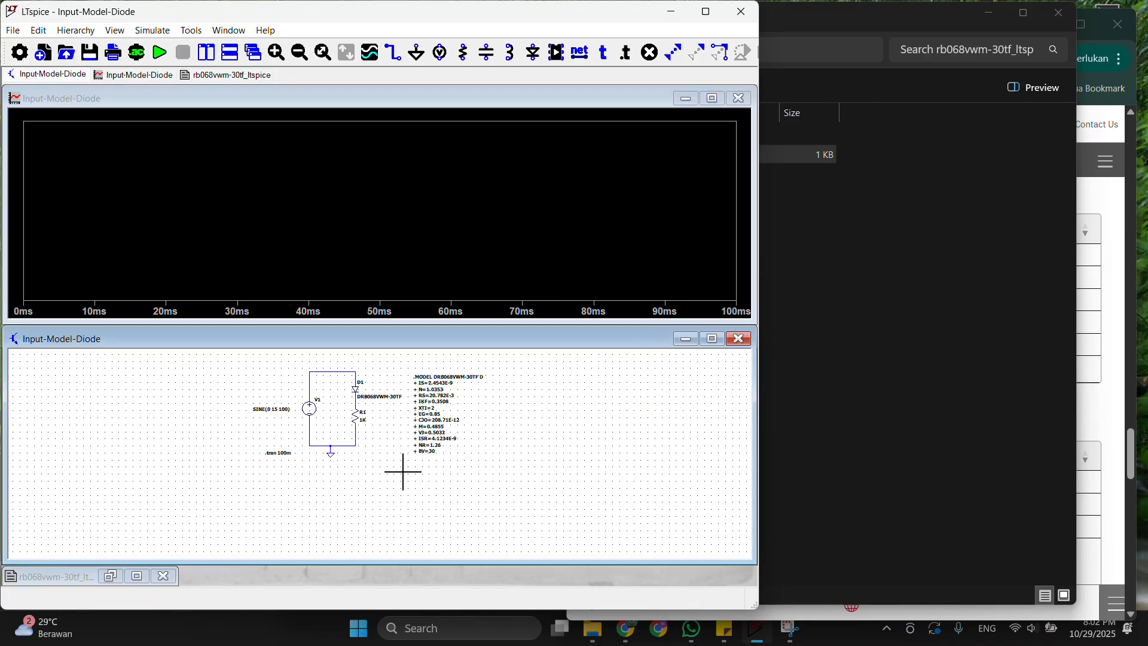
left_click(356, 406)
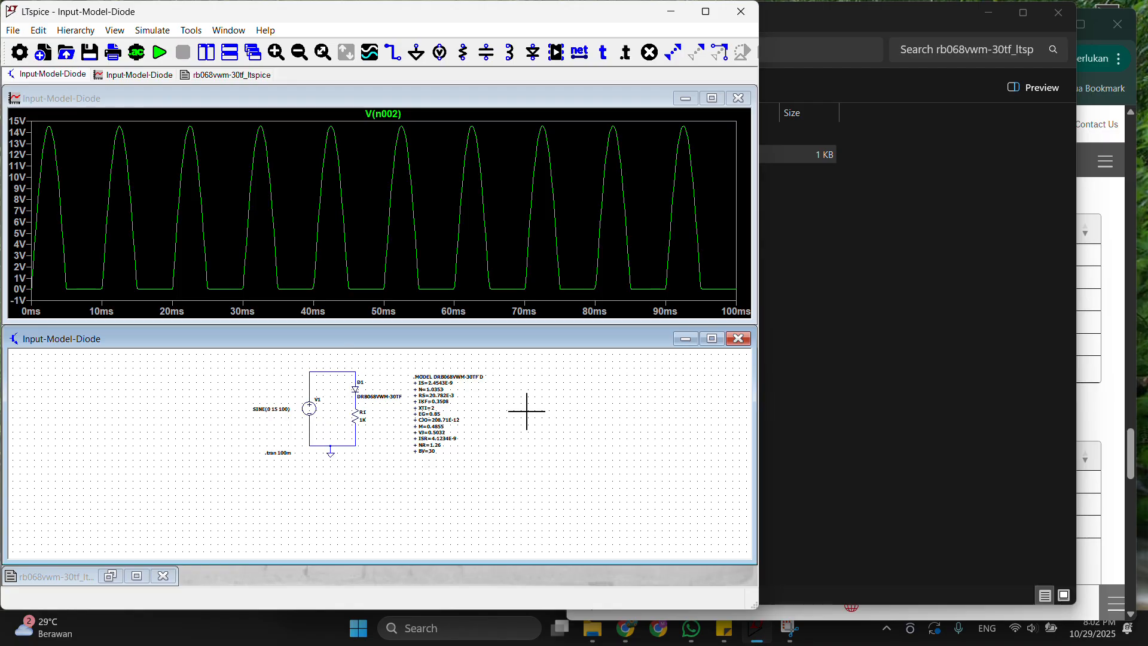
left_click(331, 371)
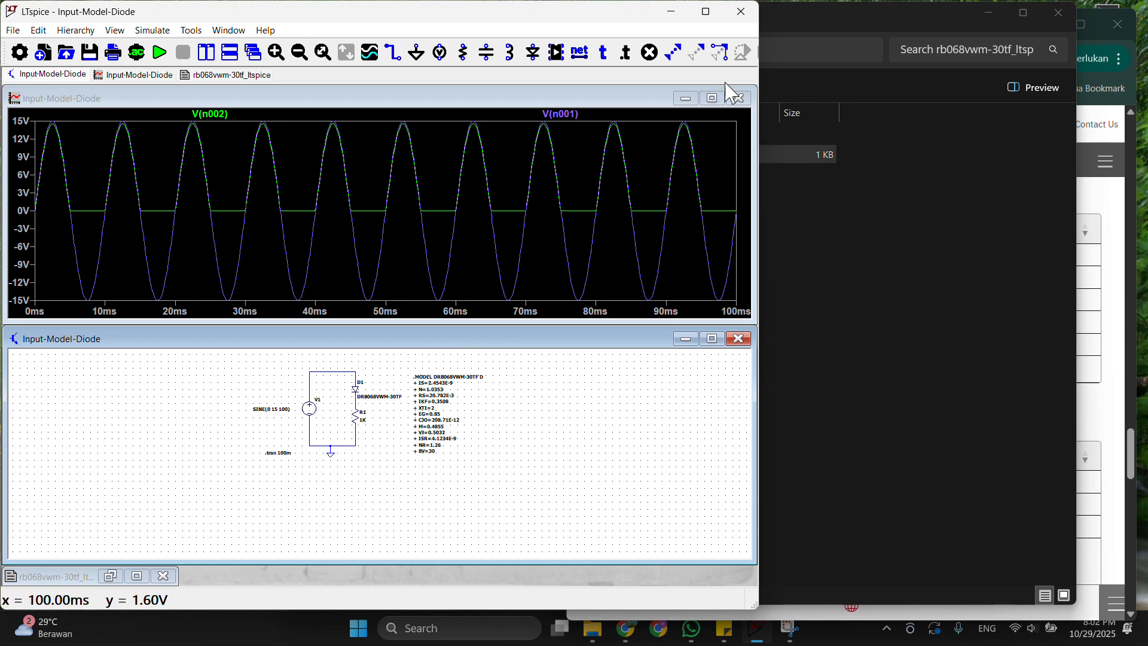
left_click(740, 99)
left_click(712, 338)
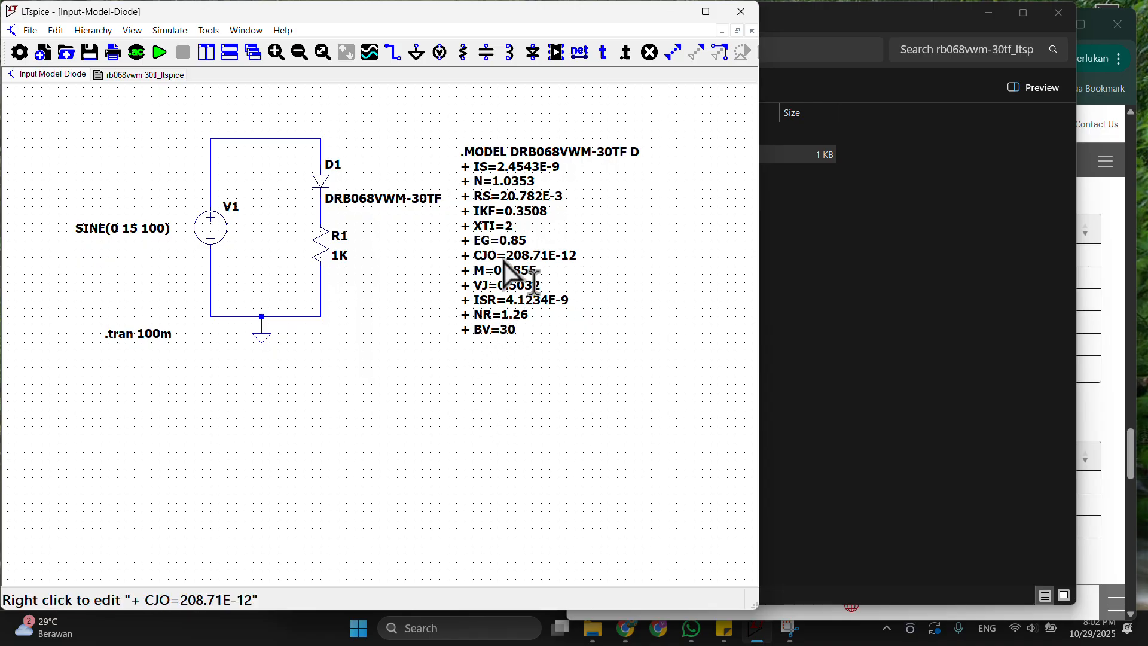
Delete the .MODEL DRB068VWM-30TF directive text from the schematic.
right_click(497, 166)
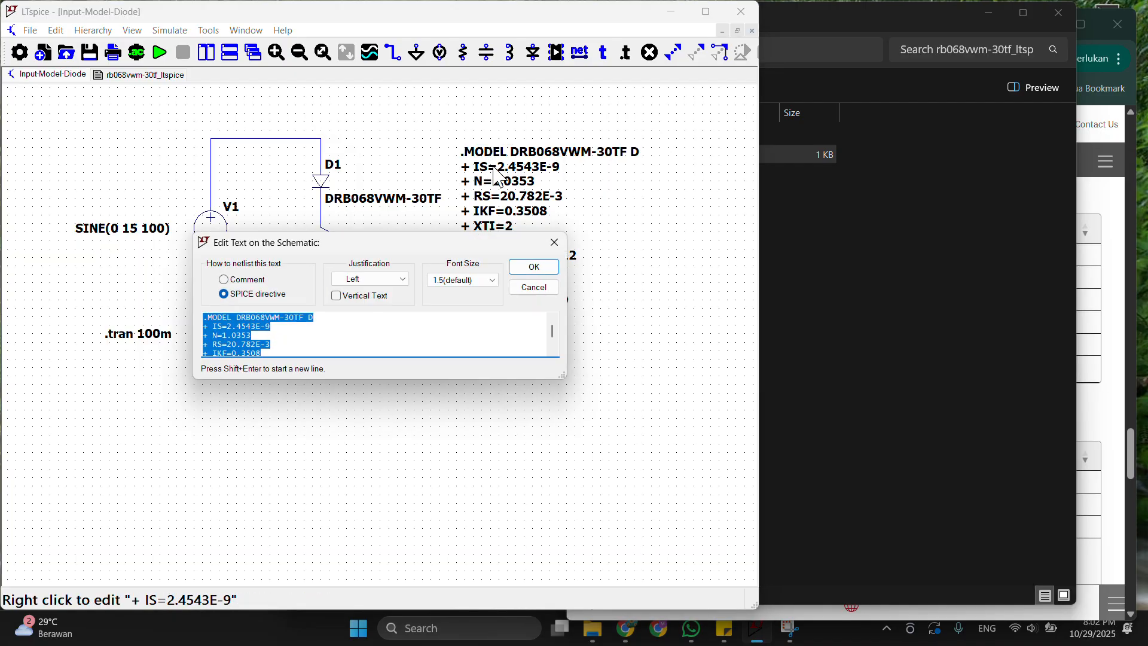
left_click(551, 248)
key("Delete")
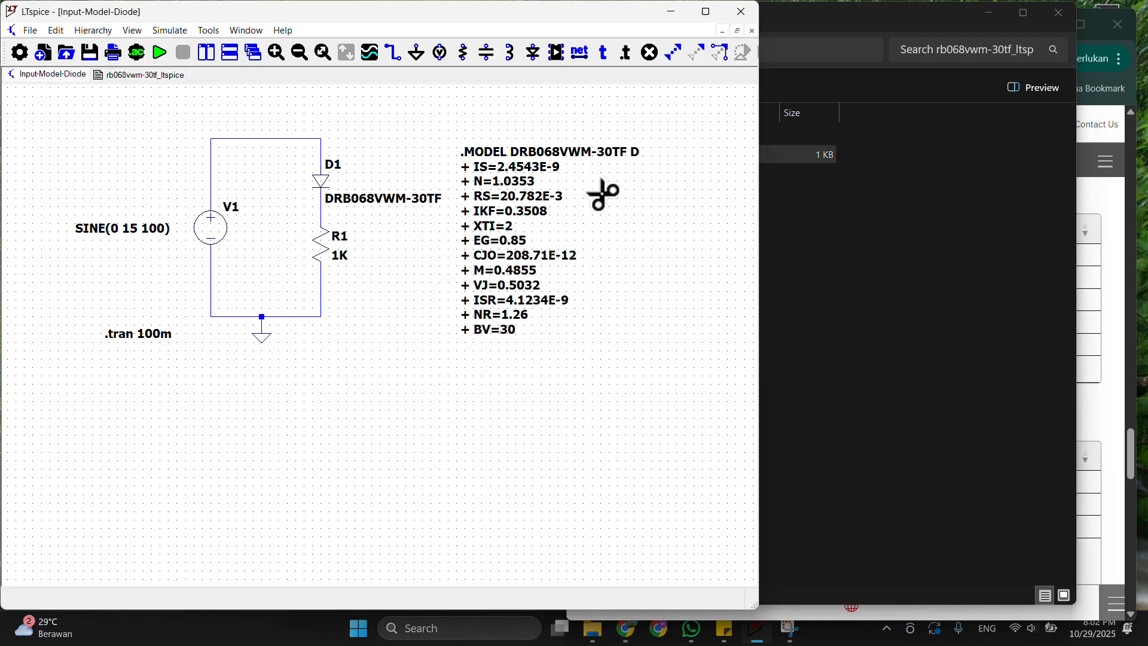
left_click(512, 225)
key("Escape")
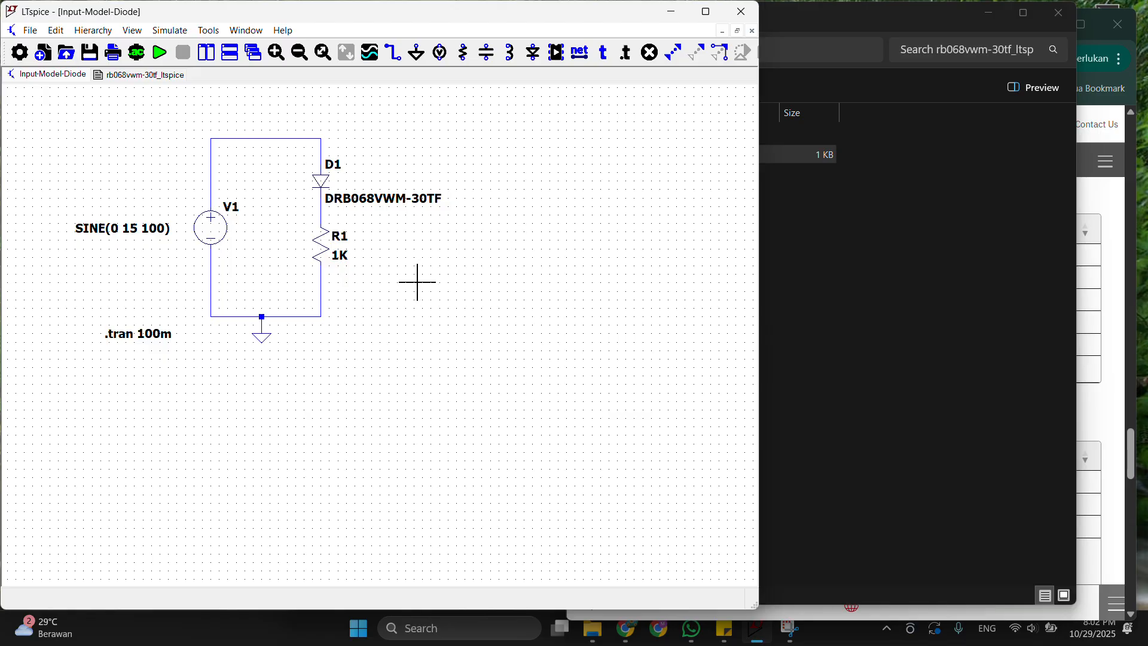
Copy the model text again from the rb068vwm-30tf_ltspice file, from the .MODEL DRB068VWM-30TF D line through BV=30.
left_click(145, 75)
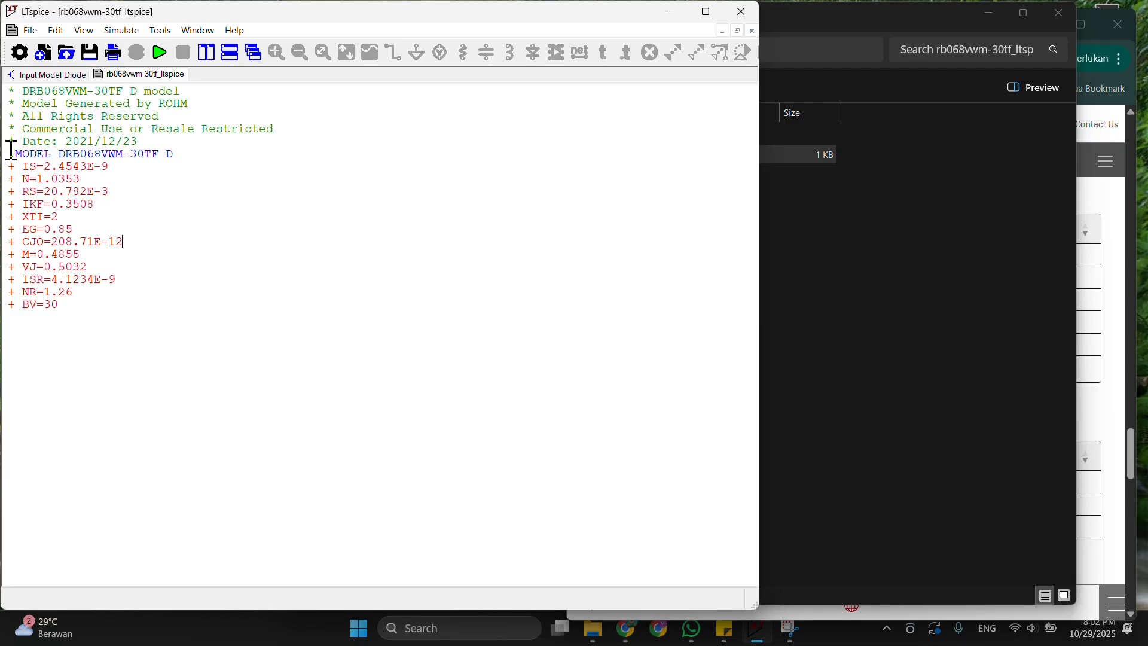
left_click_drag(9, 154, 98, 308)
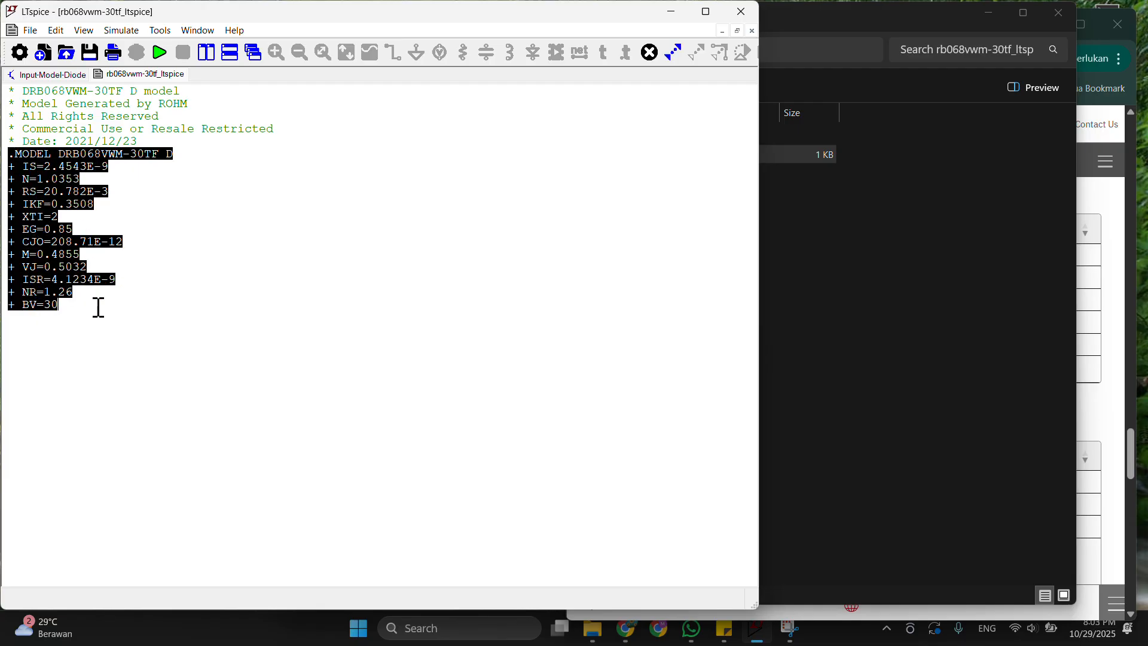
right_click(46, 226)
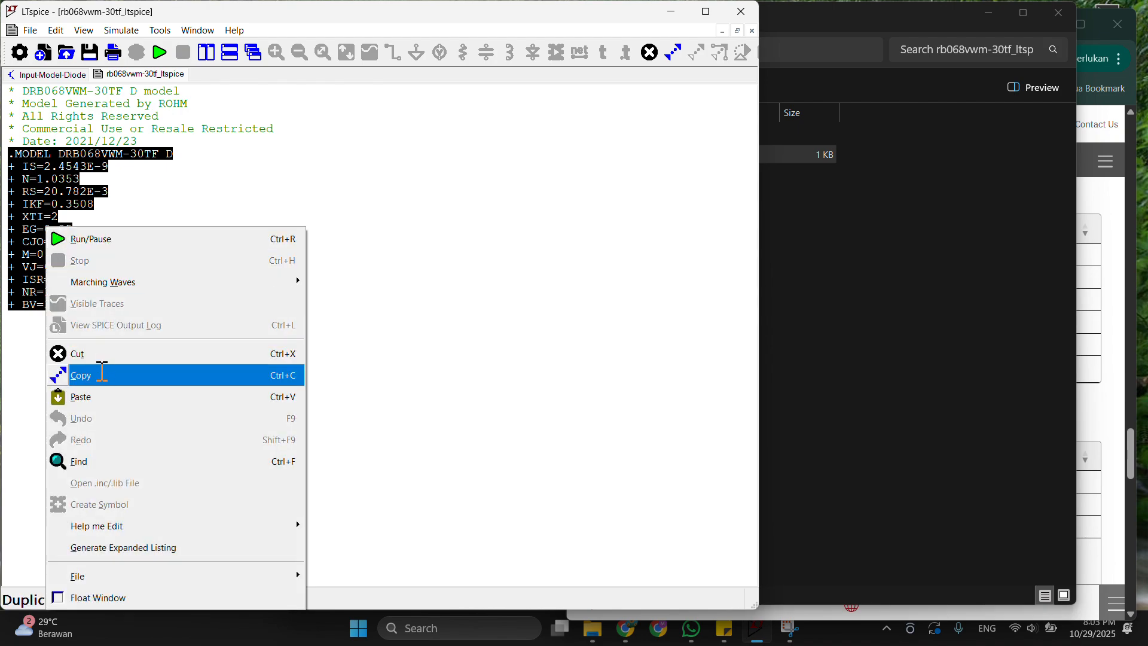
left_click(104, 375)
left_click(283, 191)
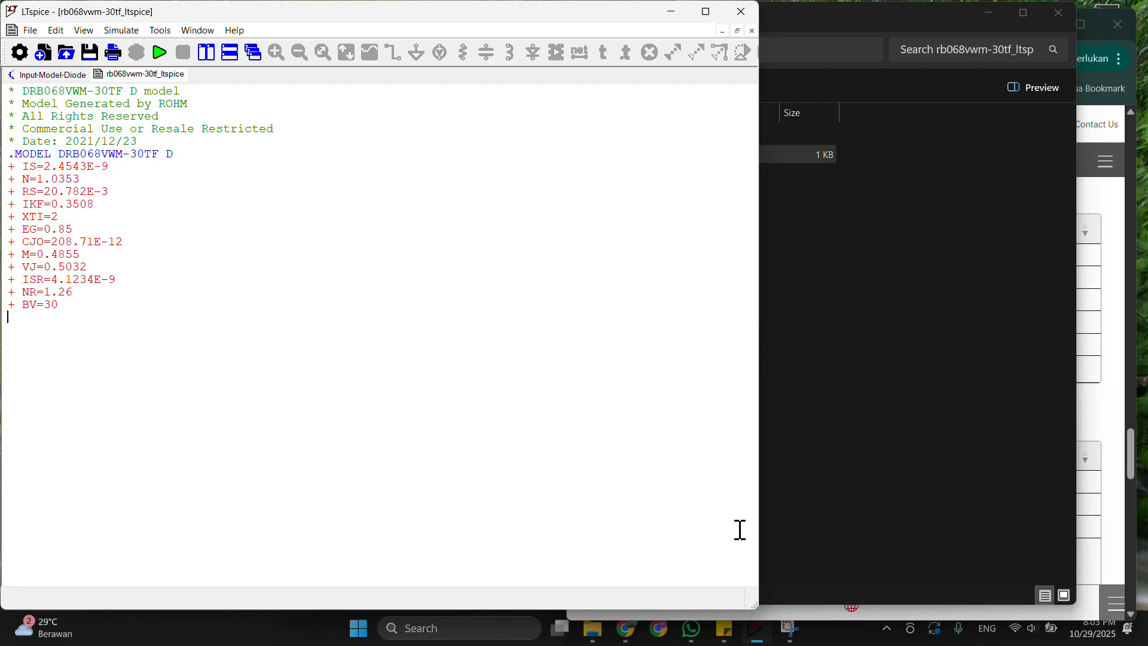
Switch to File Explorer and open the AppData\Local\LTspice\lib\cmp folder within the user profile on drive C.
left_click(848, 500)
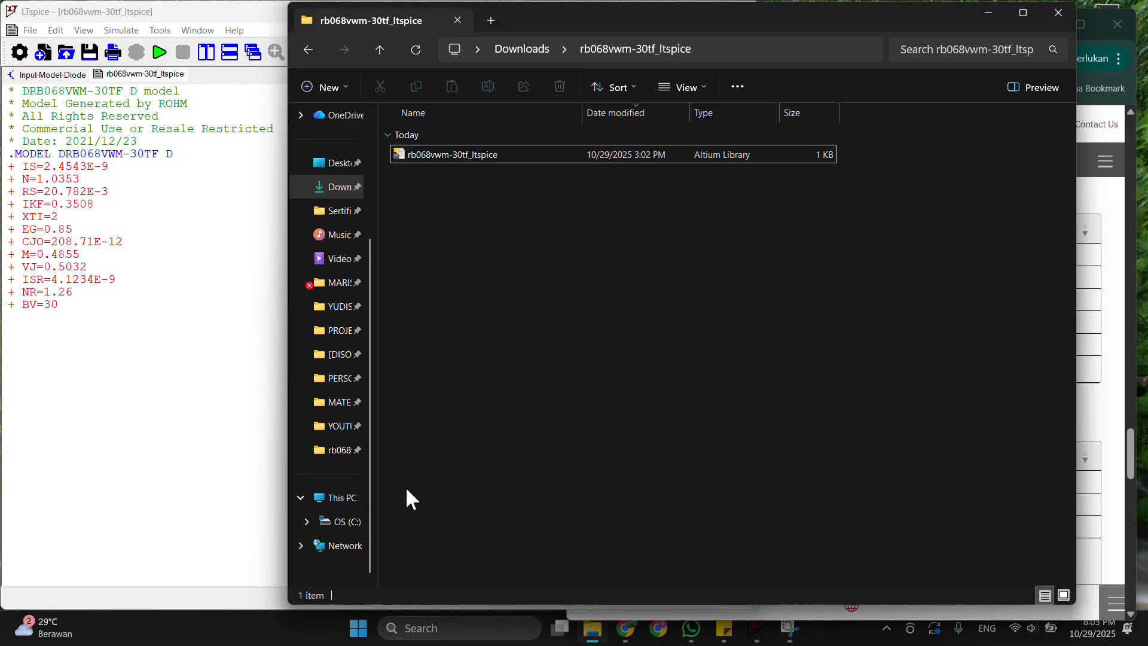
left_click(328, 523)
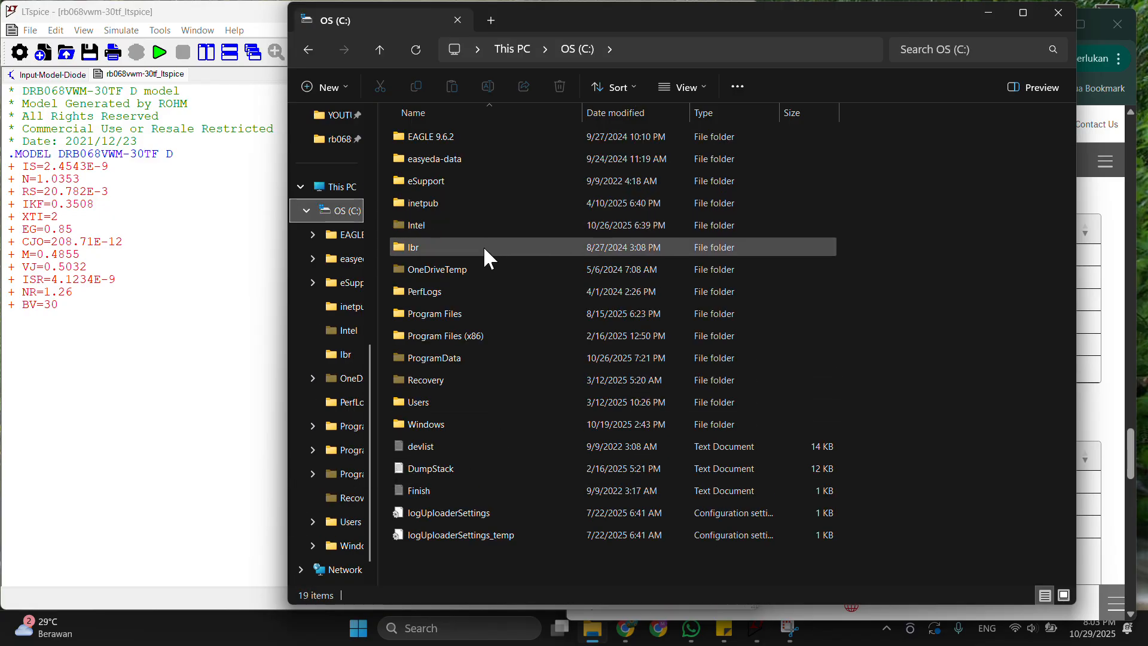
double_click(456, 403)
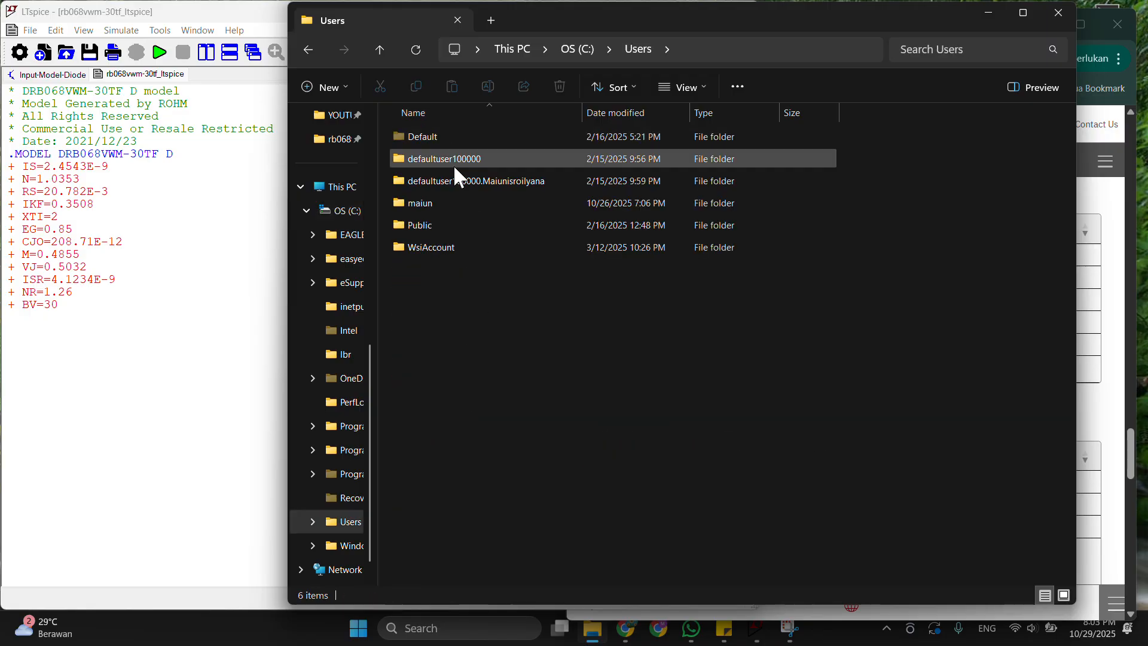
double_click(457, 206)
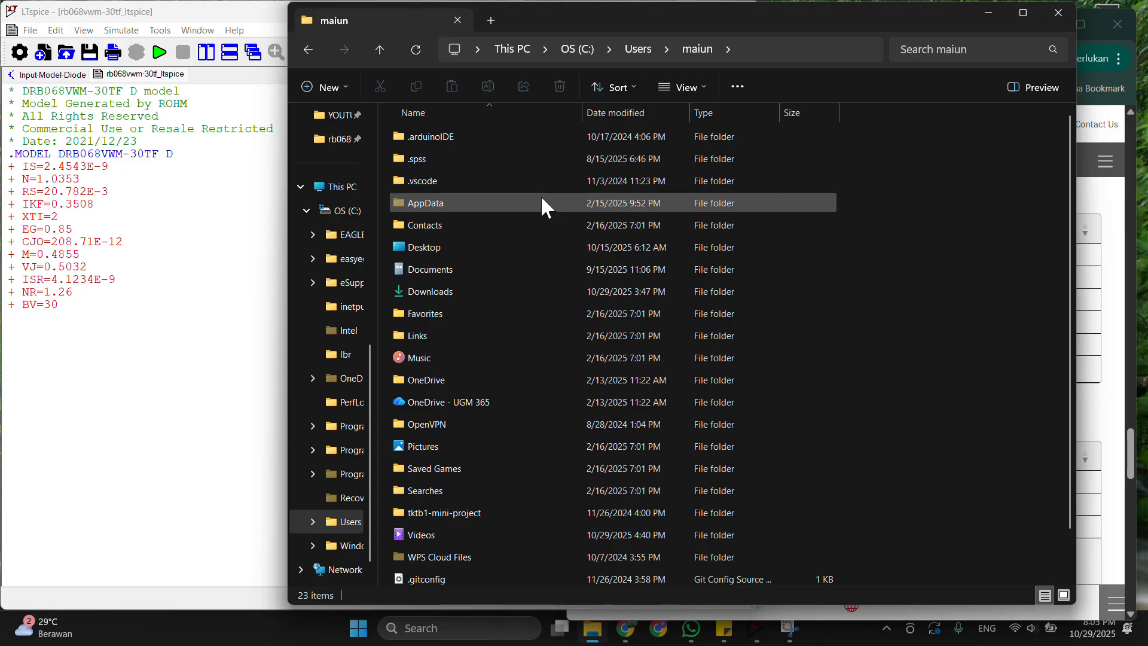
double_click(457, 200)
left_click(437, 138)
double_click(437, 138)
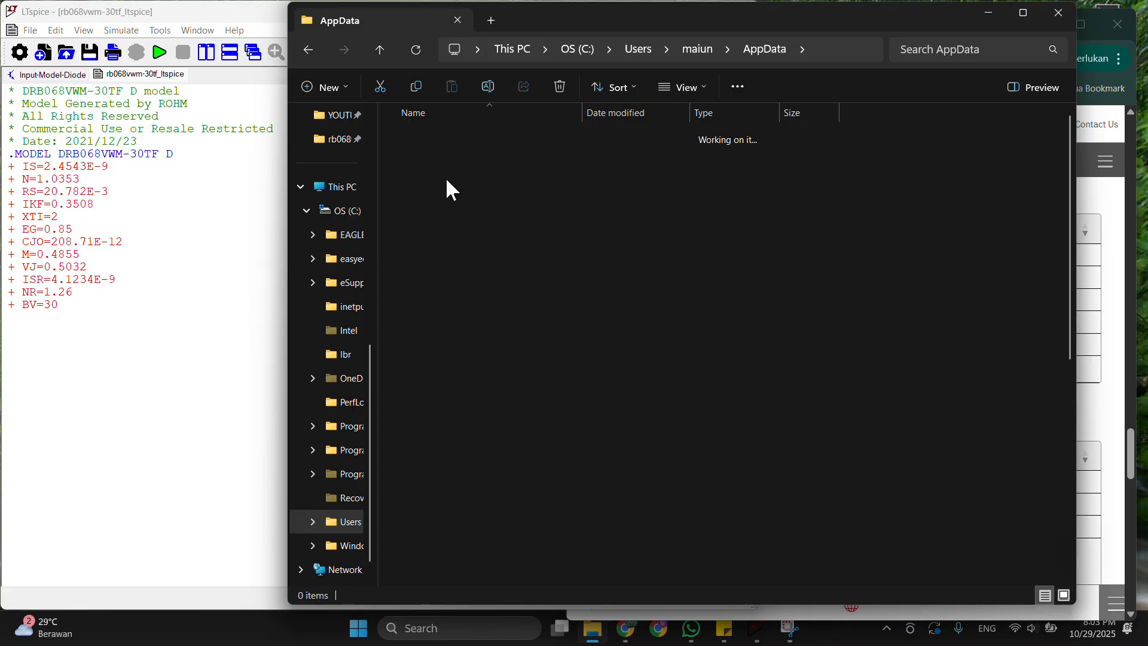
scroll(500, 328, "down", 2)
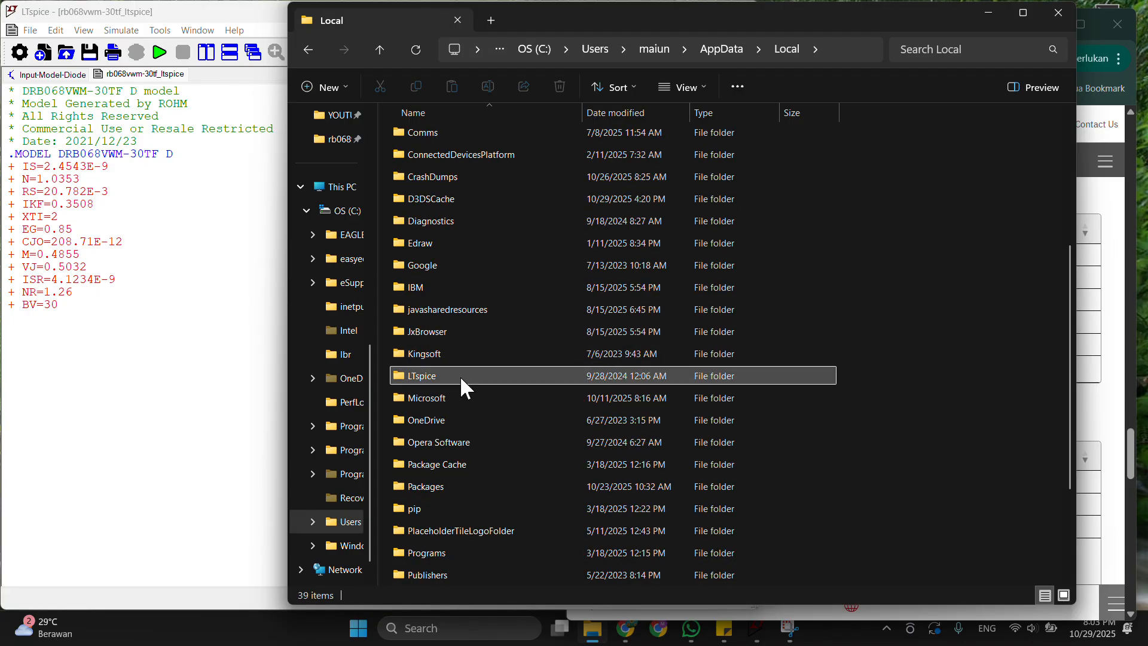
double_click(460, 376)
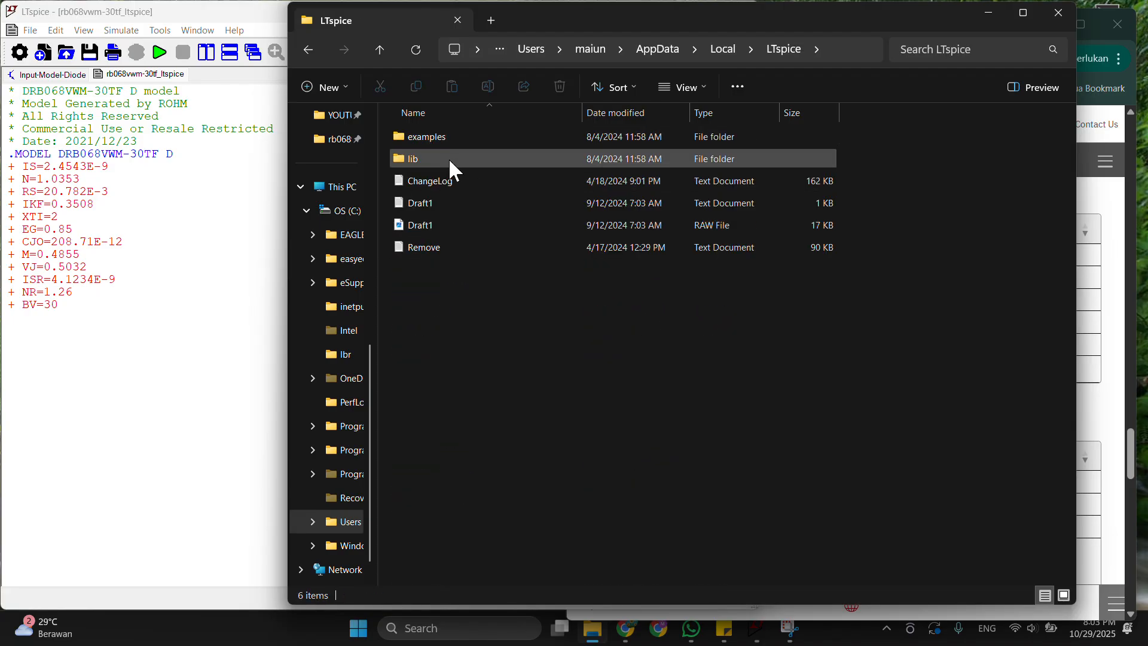
double_click(448, 159)
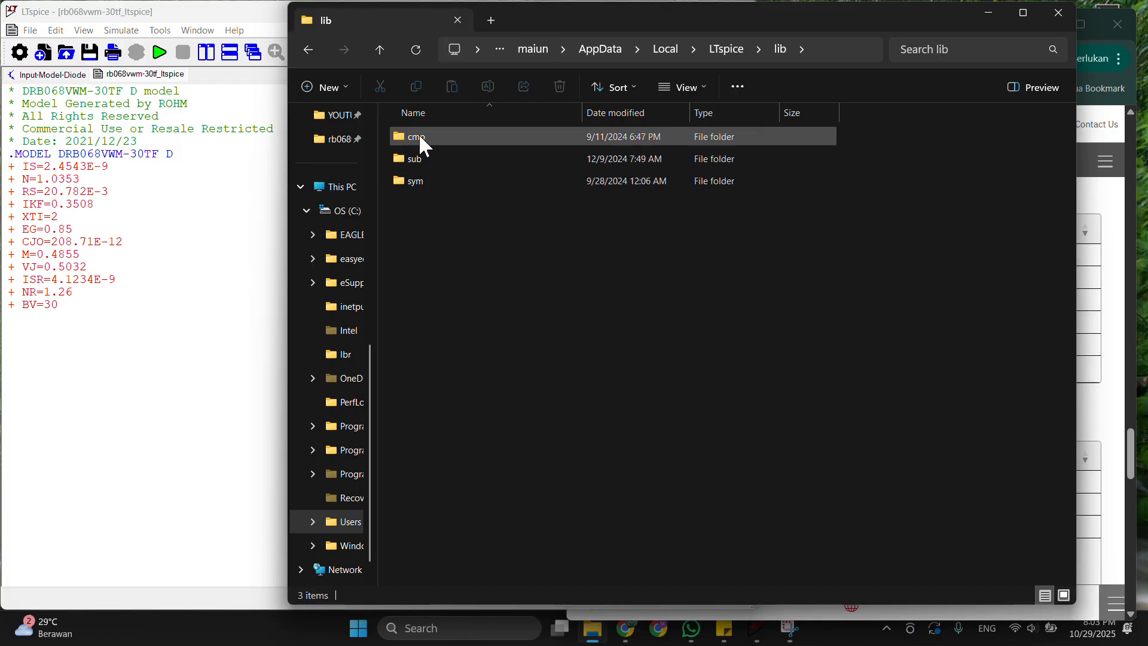
double_click(458, 134)
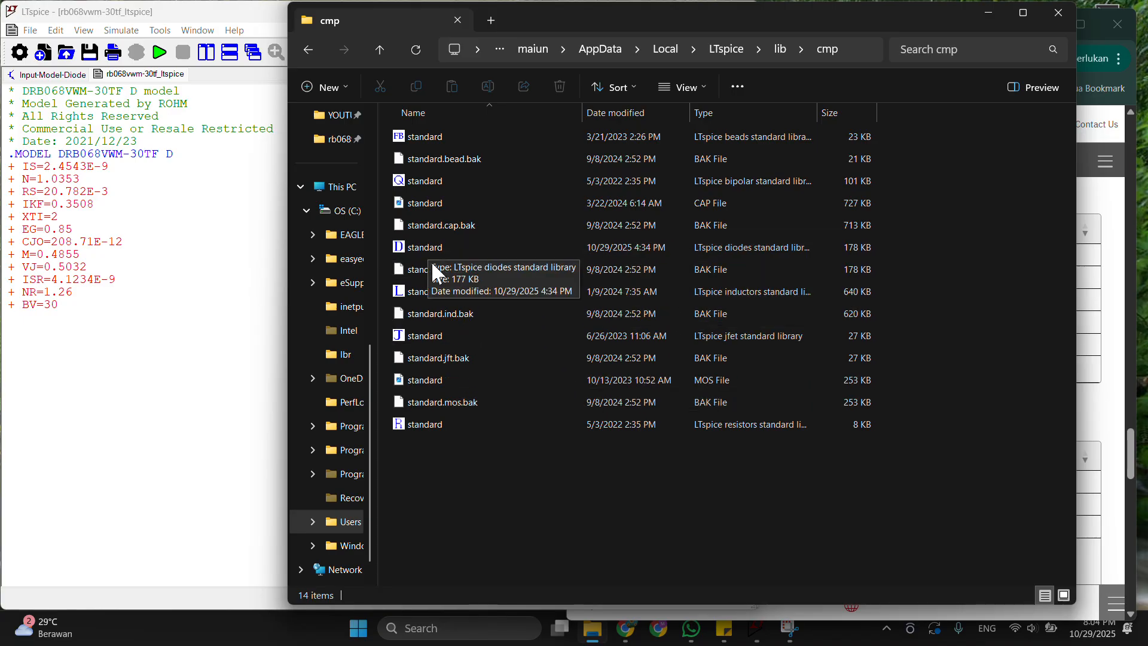
Open the LTspice diodes standard library file from the cmp folder in Notepad.
left_click(469, 249)
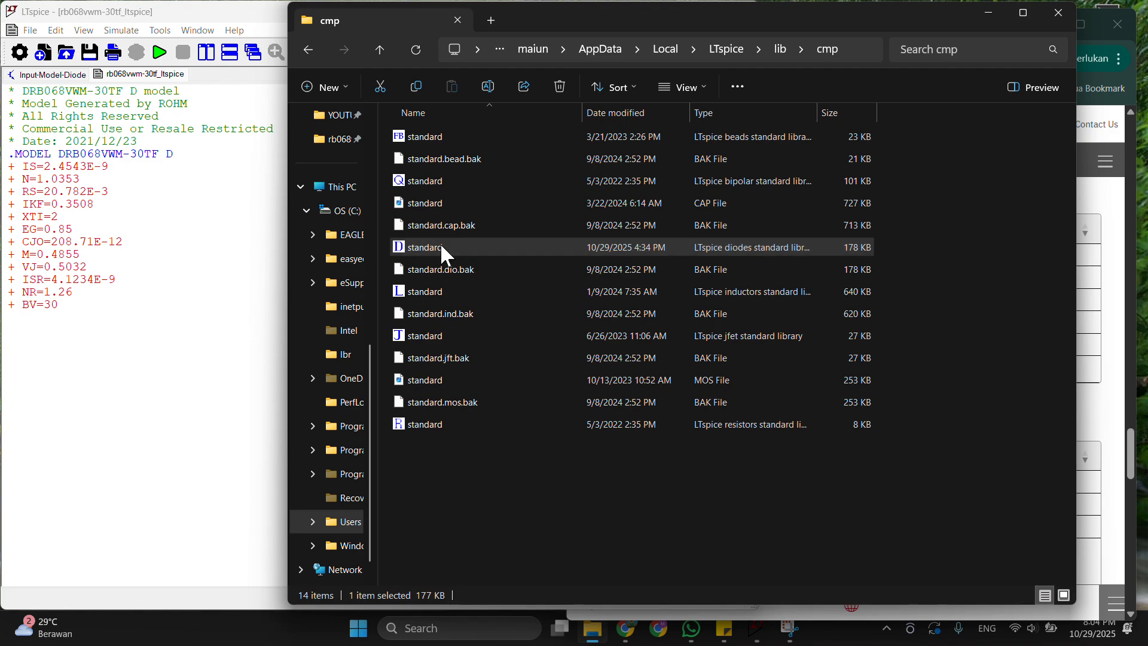
right_click(442, 246)
mouse_move(511, 243)
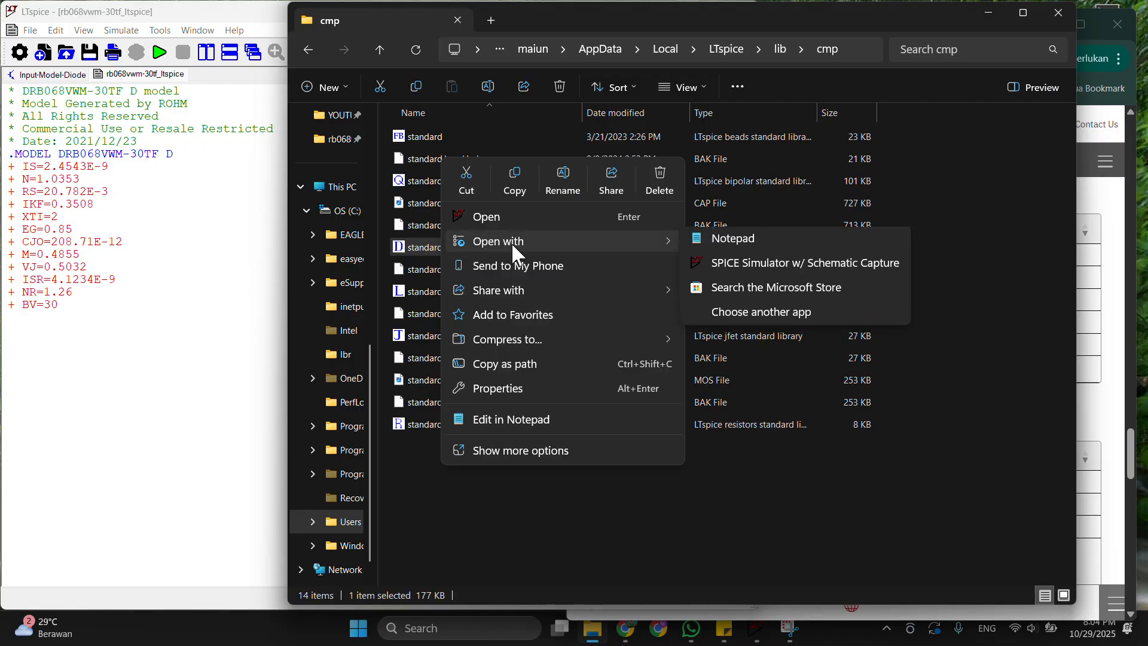
left_click(707, 247)
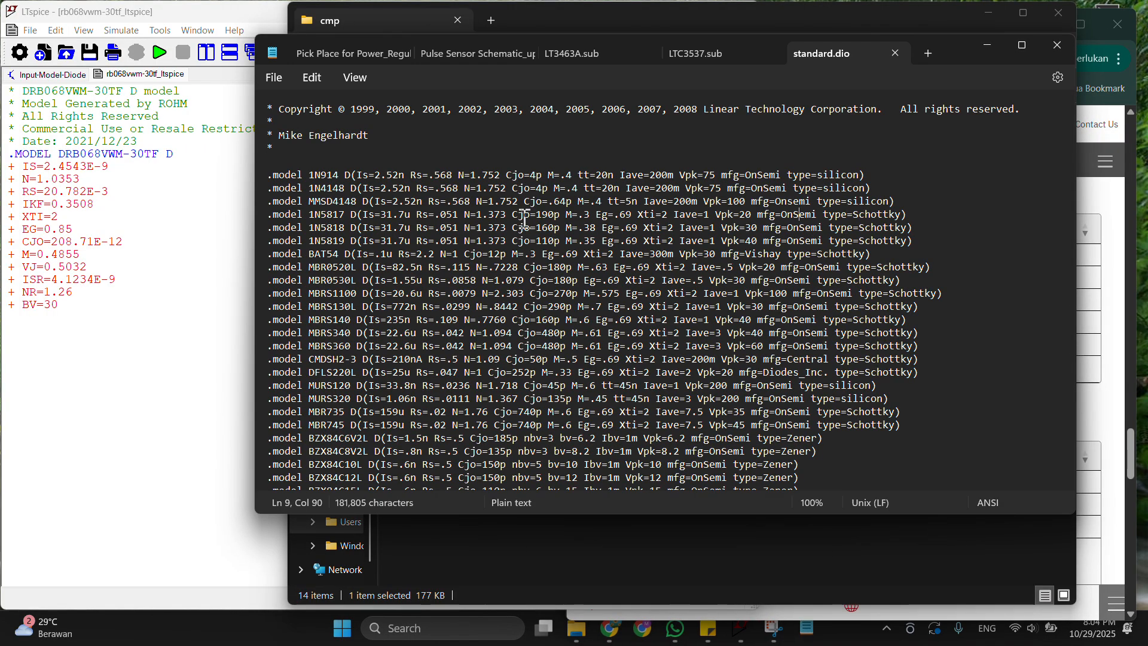
Paste the copied DRB068VWM-30TF model on a new line above the 1N914 entry in standard.dio and save the file.
left_click(306, 163)
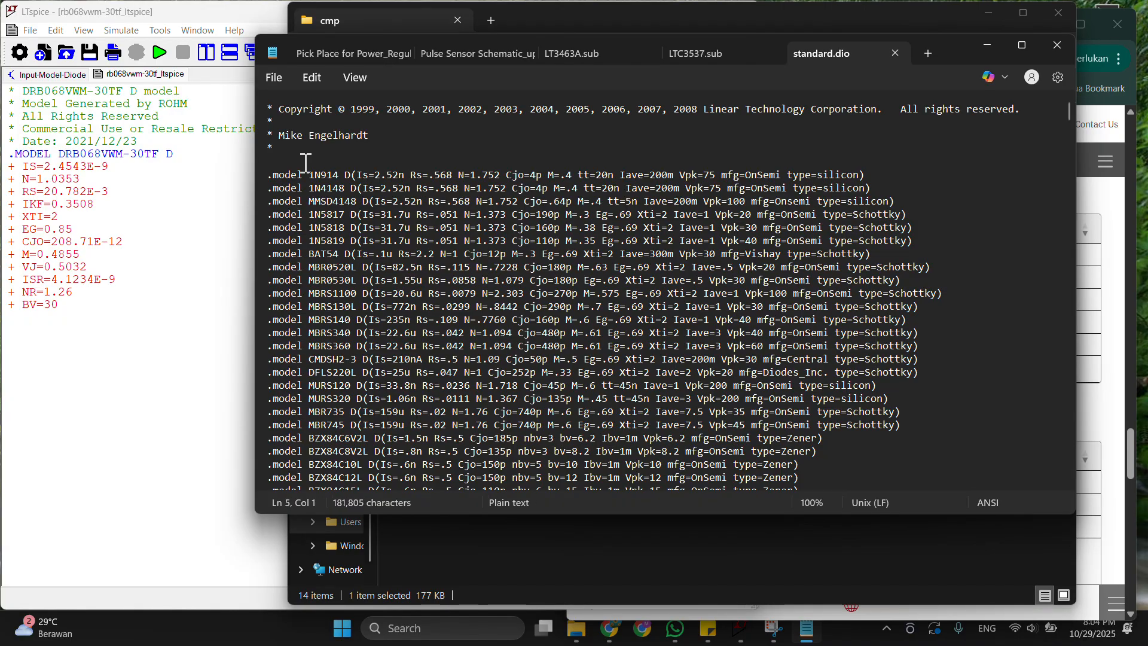
key("Return")
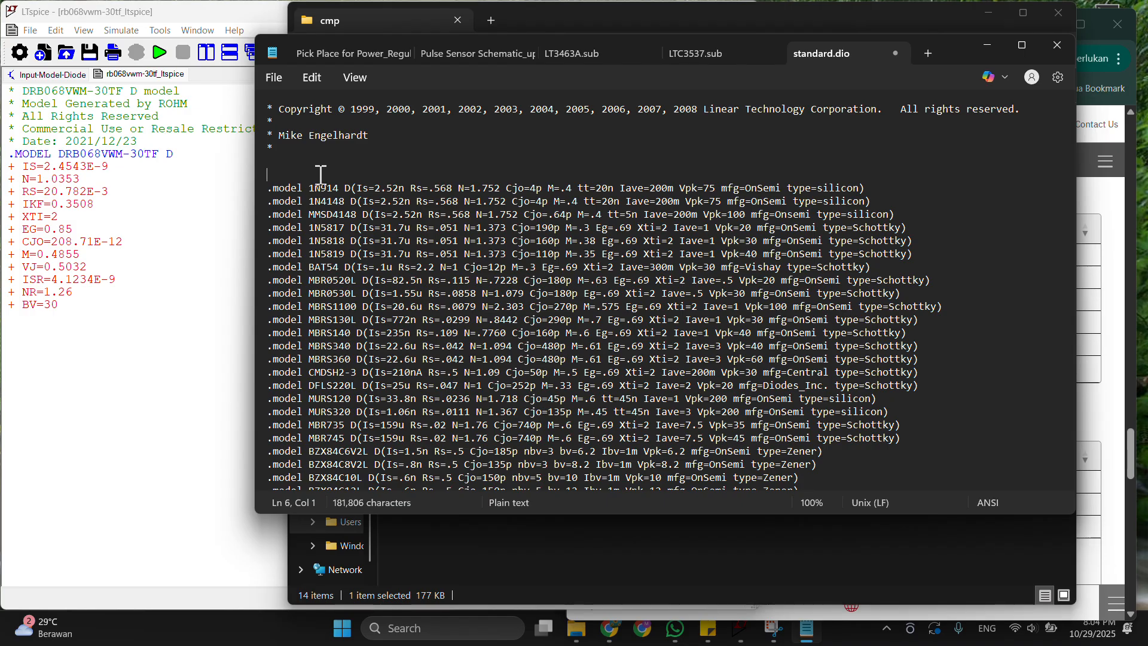
key("ctrl+v")
left_click(543, 309)
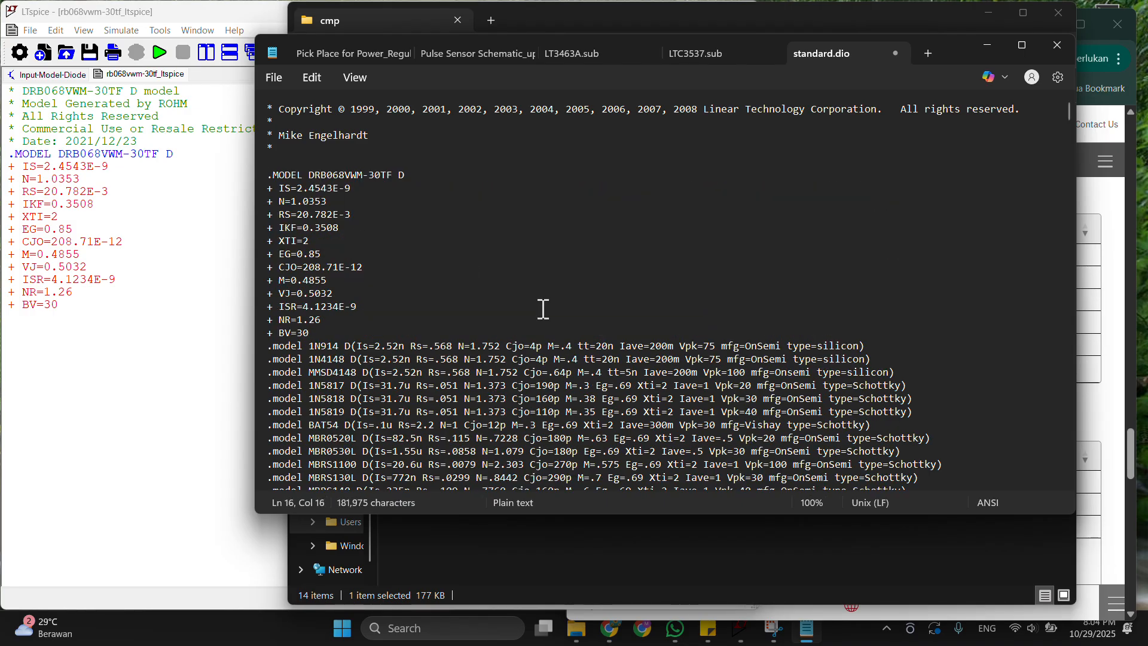
left_click(273, 79)
left_click(331, 234)
left_click(528, 239)
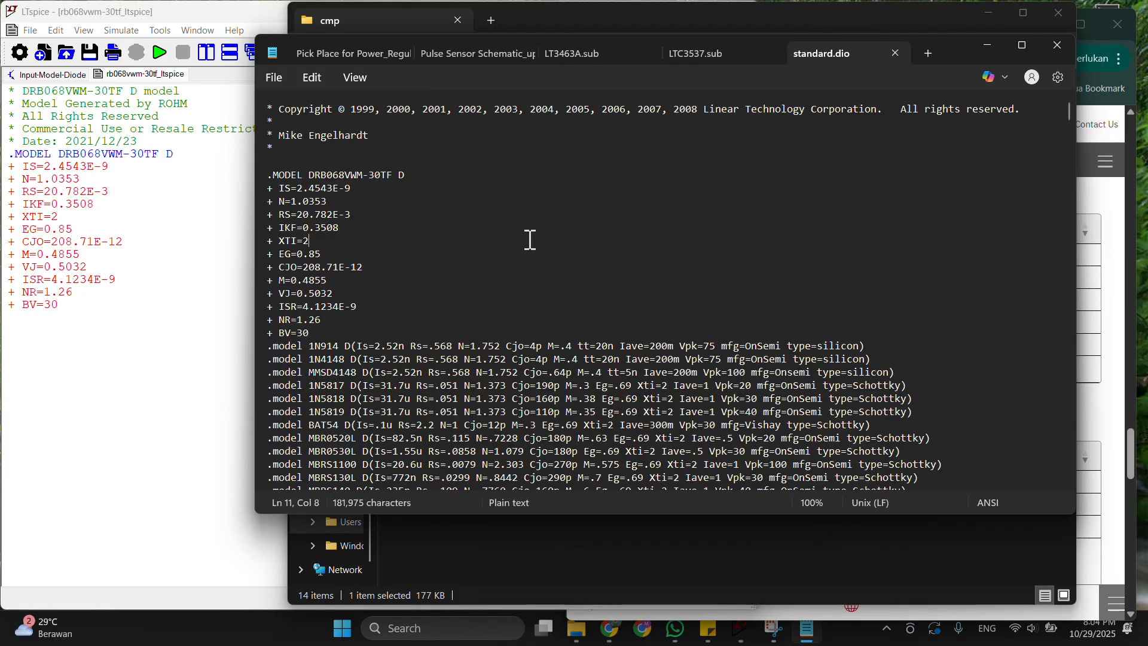
Return to the Input-Model-Diode schematic in LTspice and clear the value of diode D1.
left_click(987, 45)
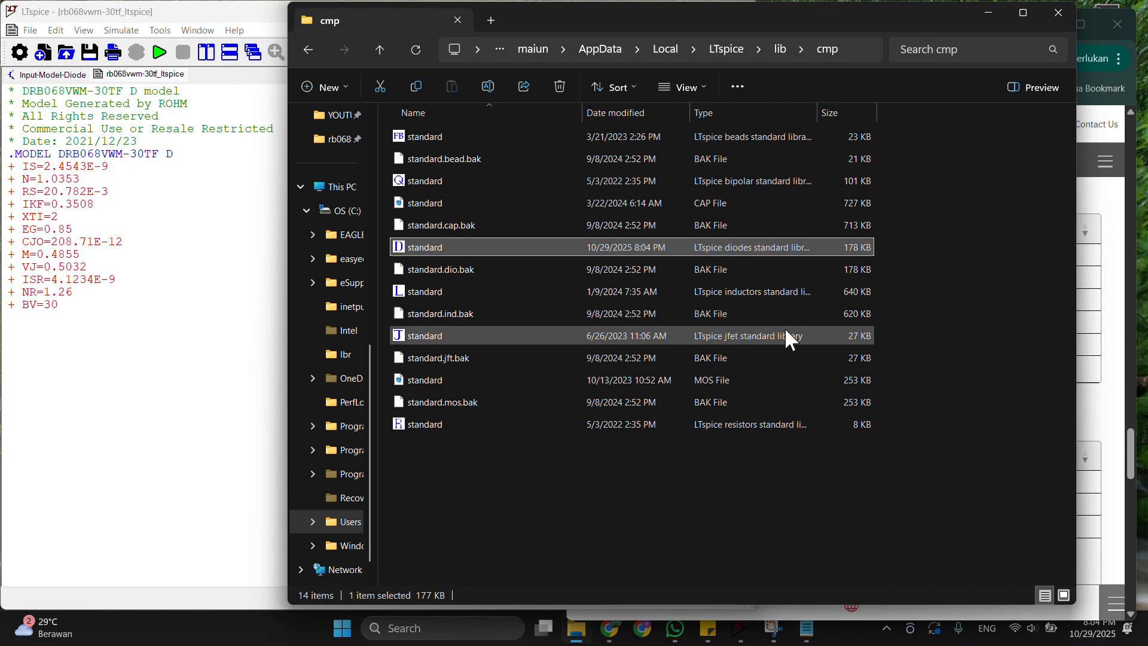
left_click(987, 12)
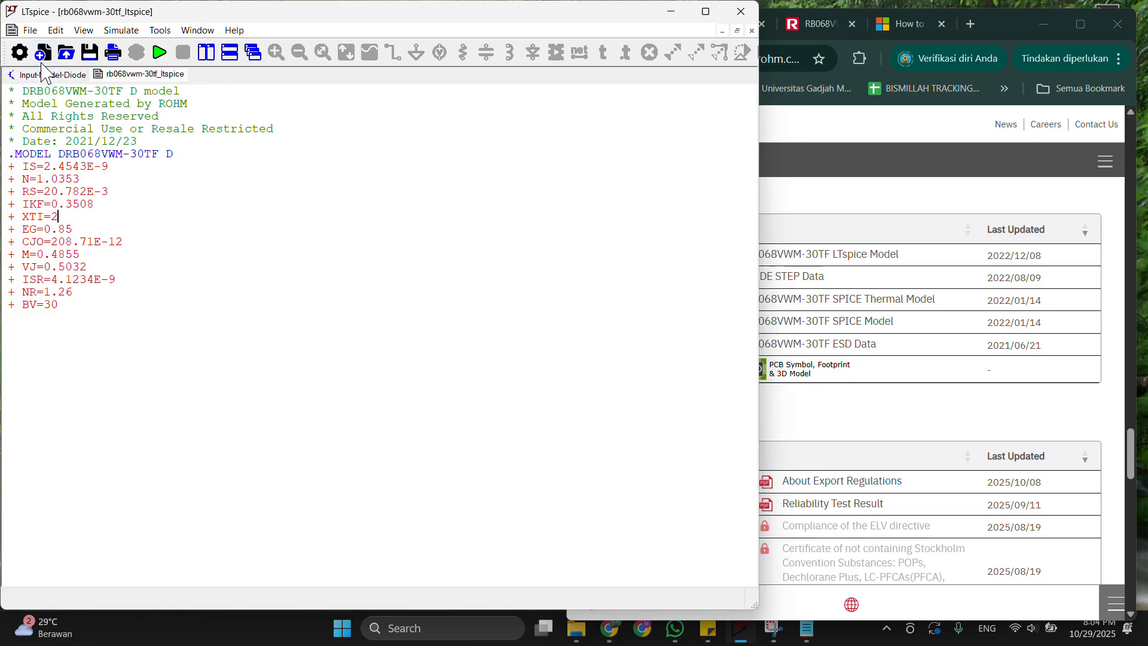
left_click(53, 74)
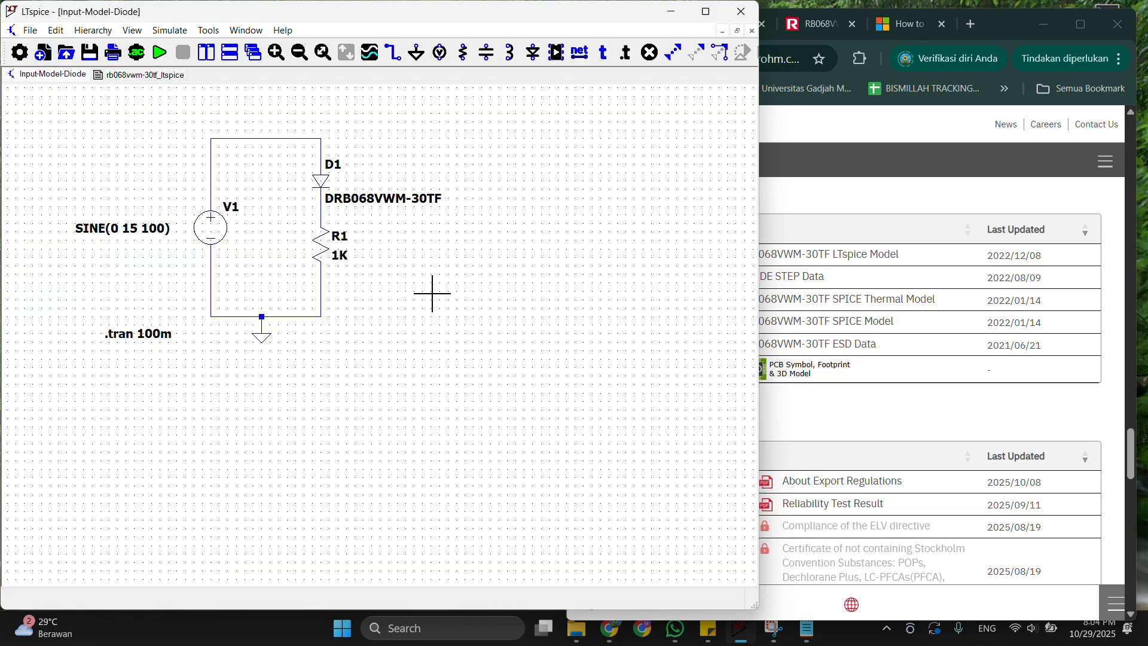
left_click_drag(417, 259, 442, 301)
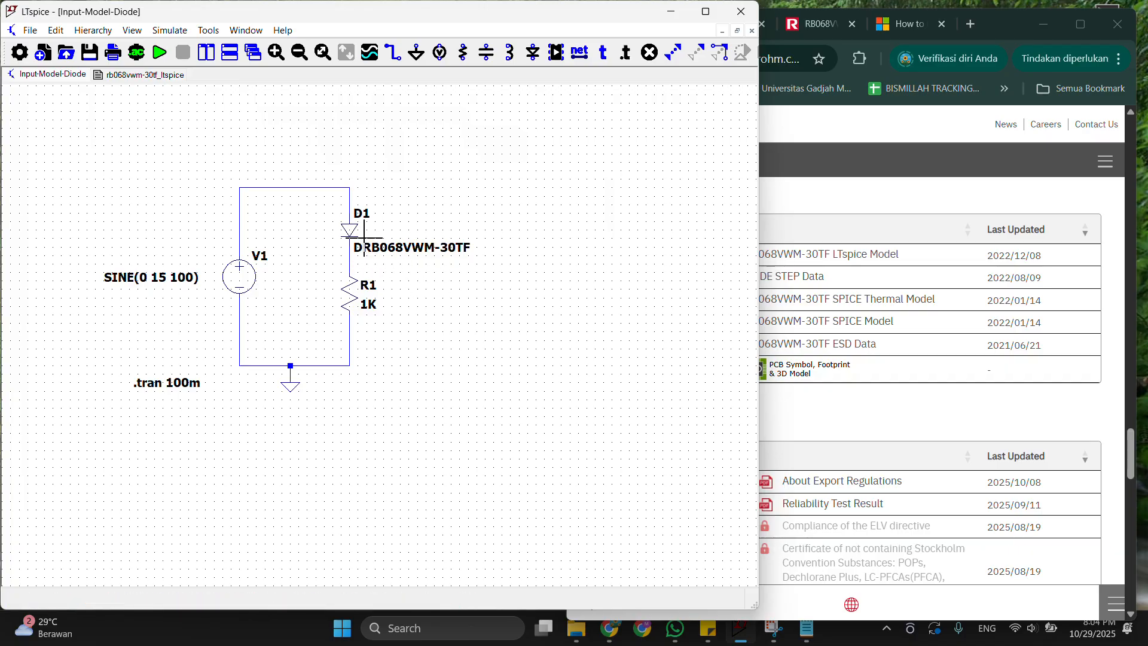
right_click(386, 250)
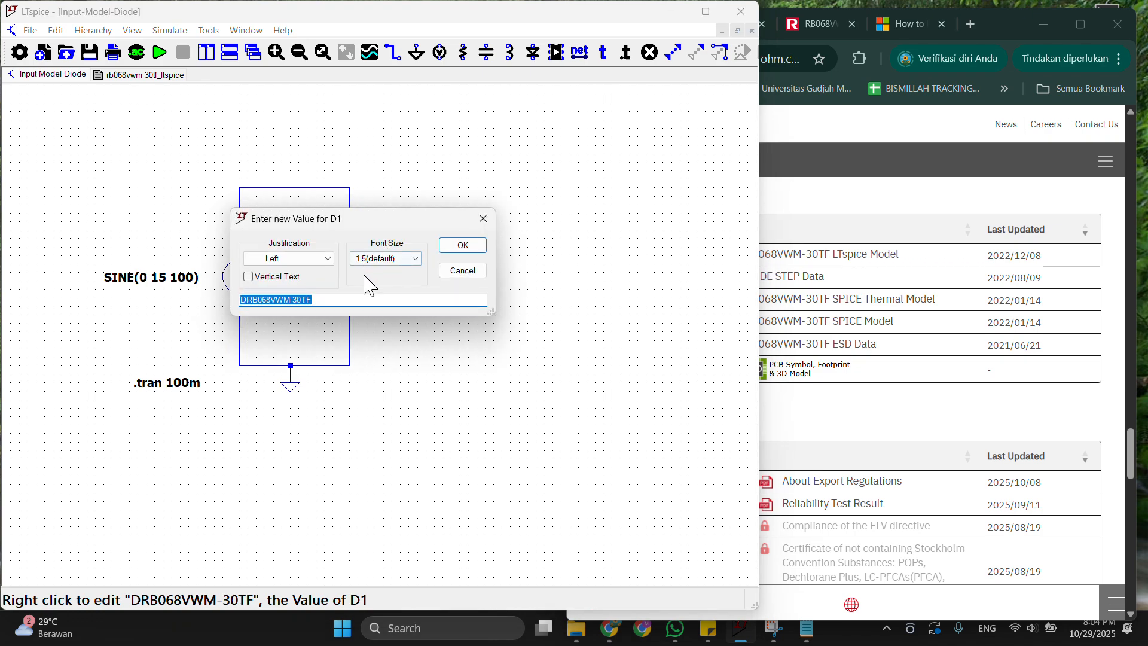
left_click(462, 246)
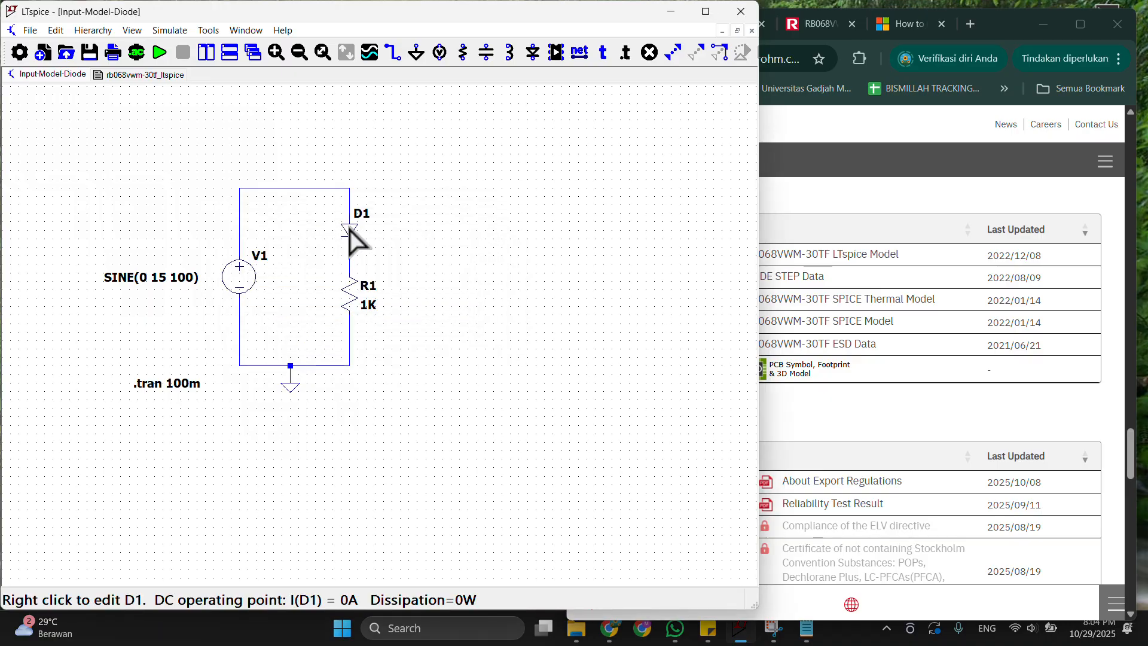
Assign the DRB068VWM-30TF part from the diode library to D1.
right_click(349, 230)
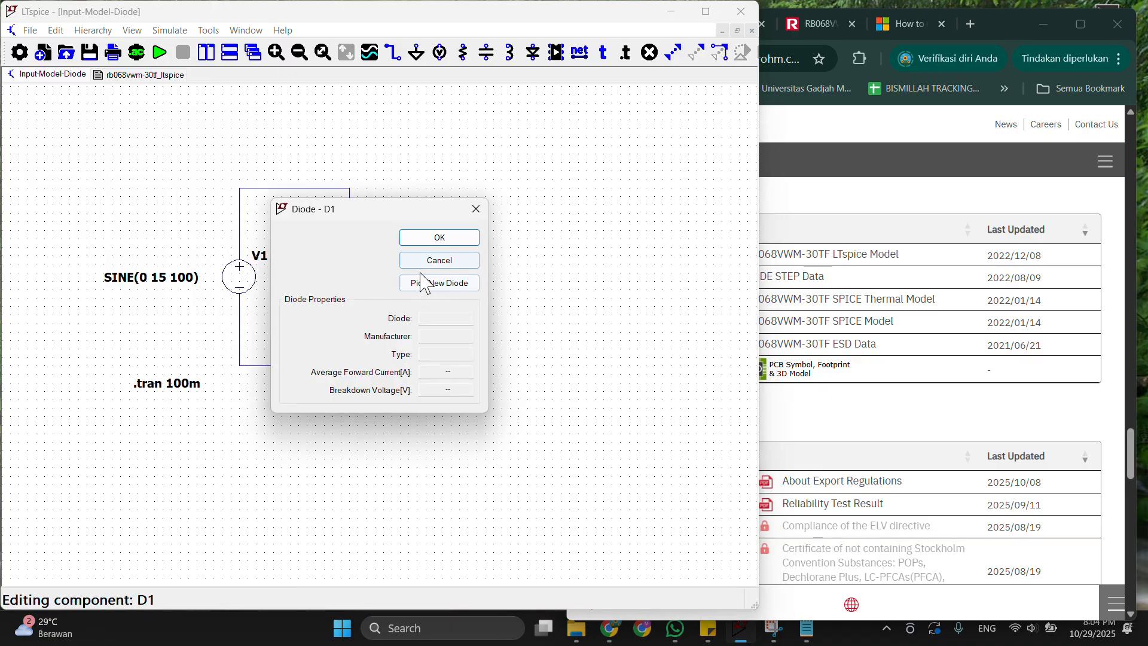
left_click(476, 209)
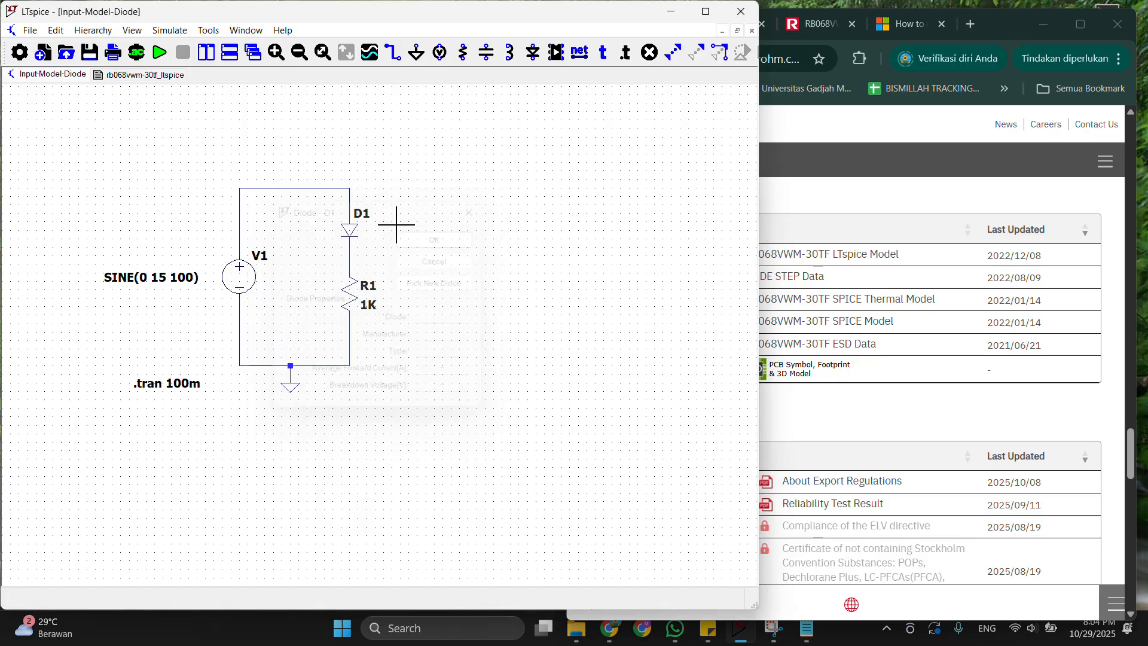
right_click(350, 232)
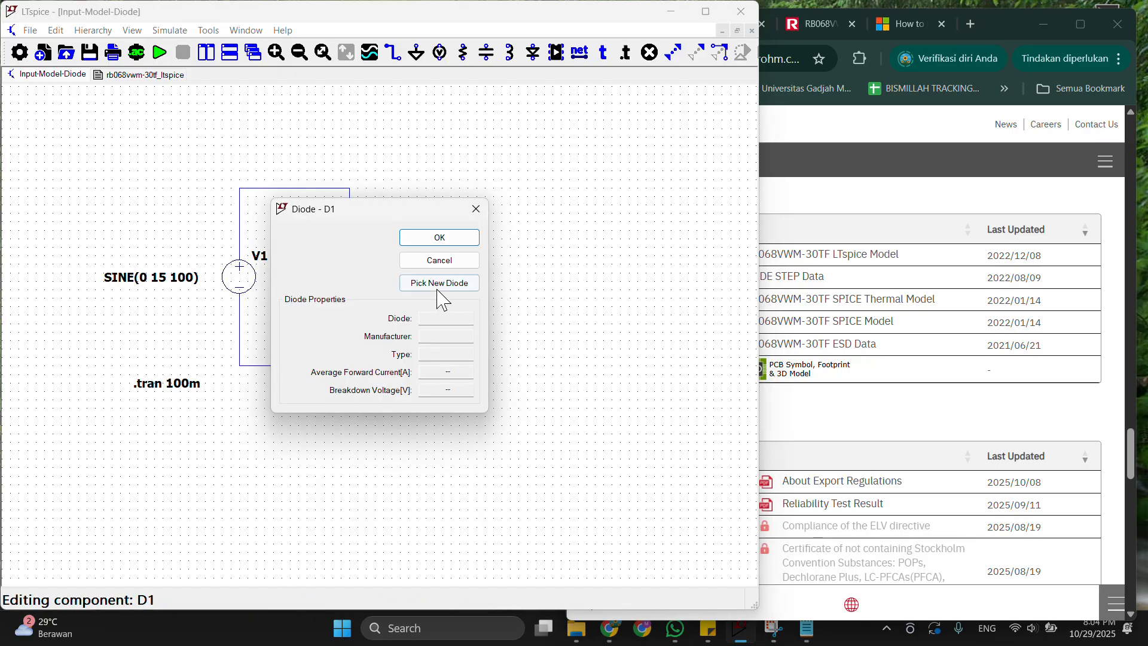
left_click(439, 288)
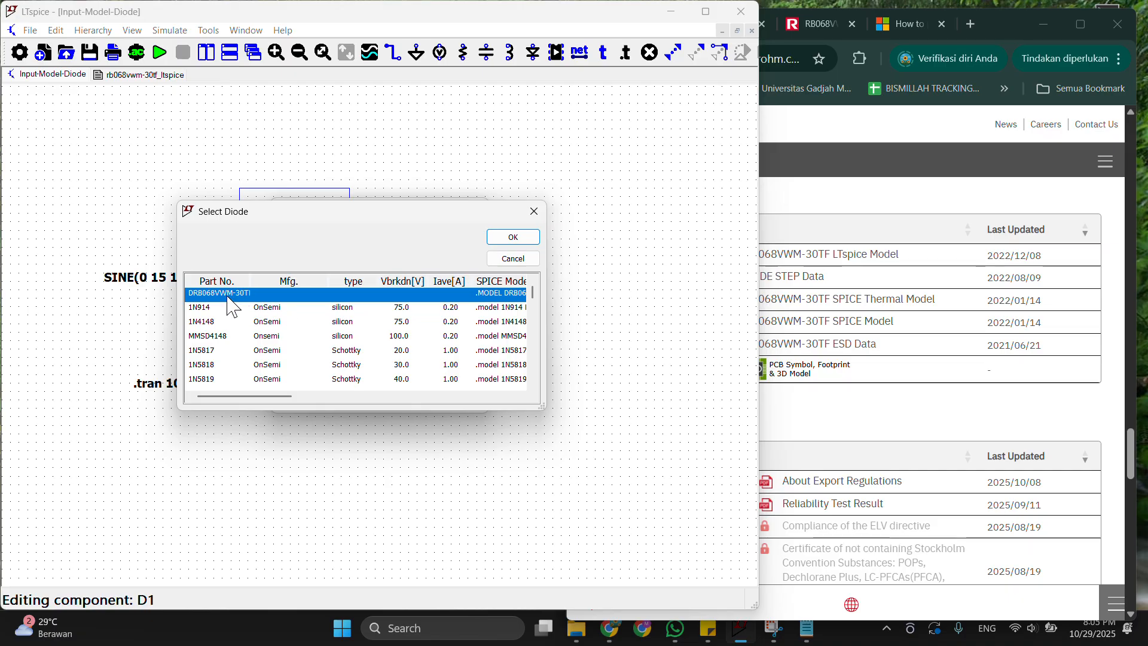
left_click_drag(544, 303, 739, 315)
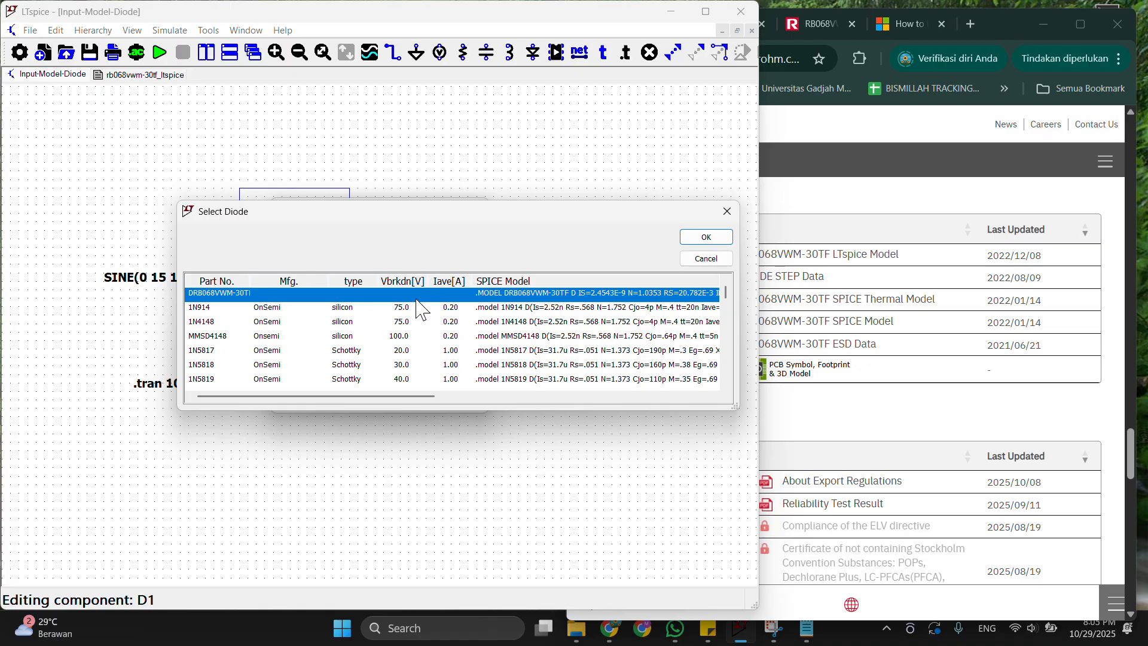
left_click(705, 238)
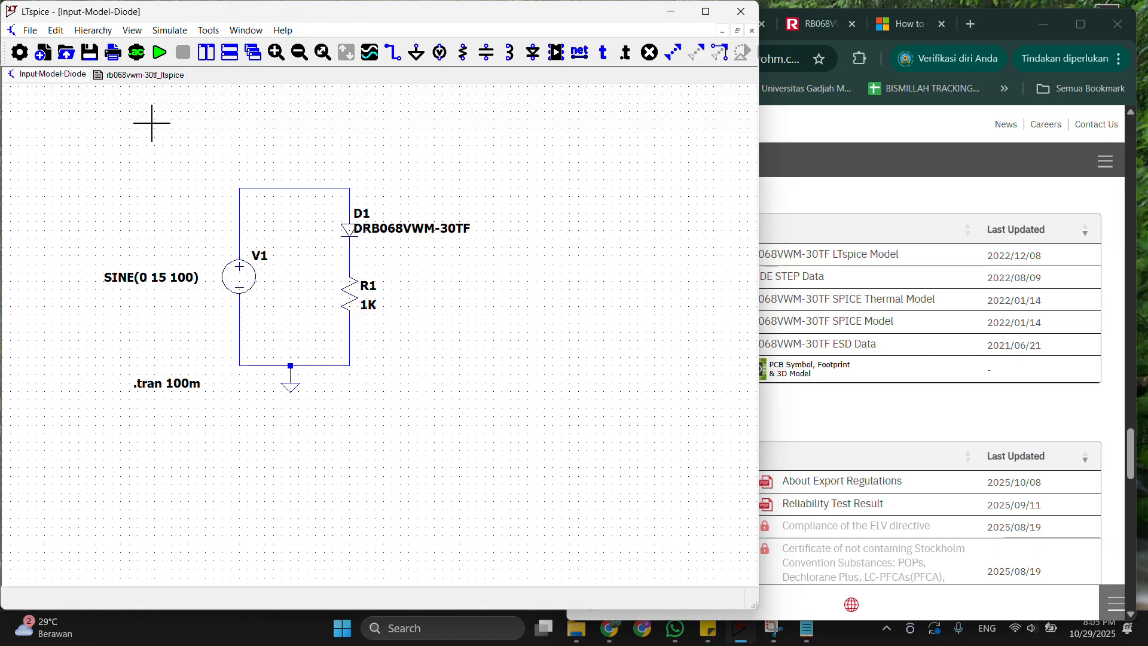
Run the simulation, plot the voltage at the node between D1 and R1, then close the plot and maximize the schematic.
left_click(159, 53)
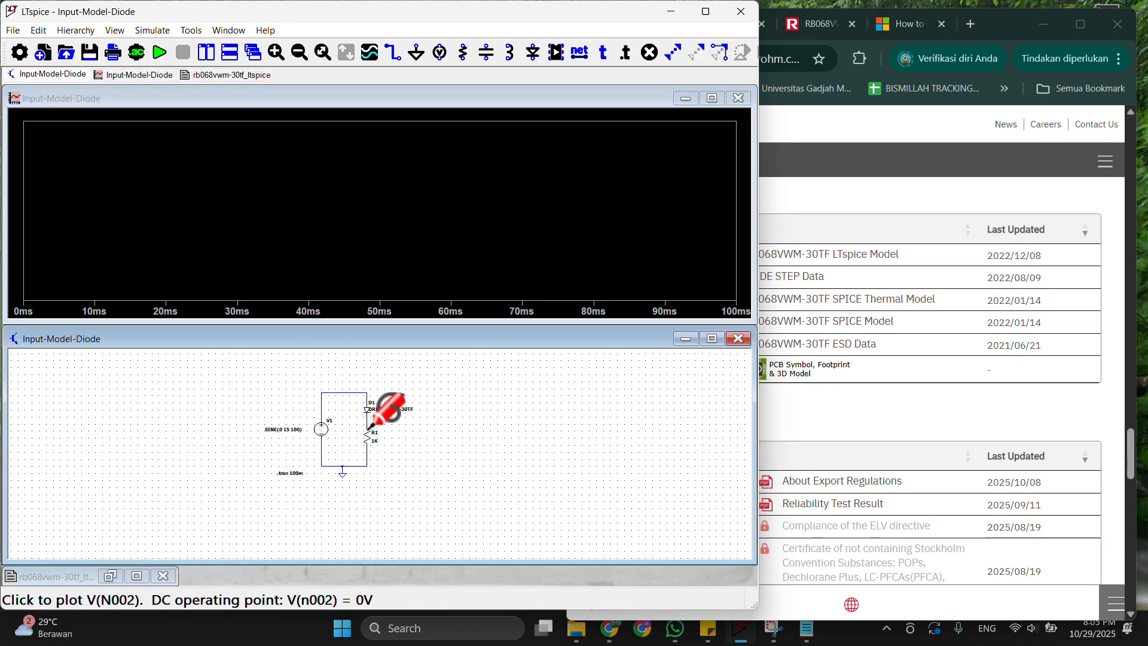
left_click(367, 423)
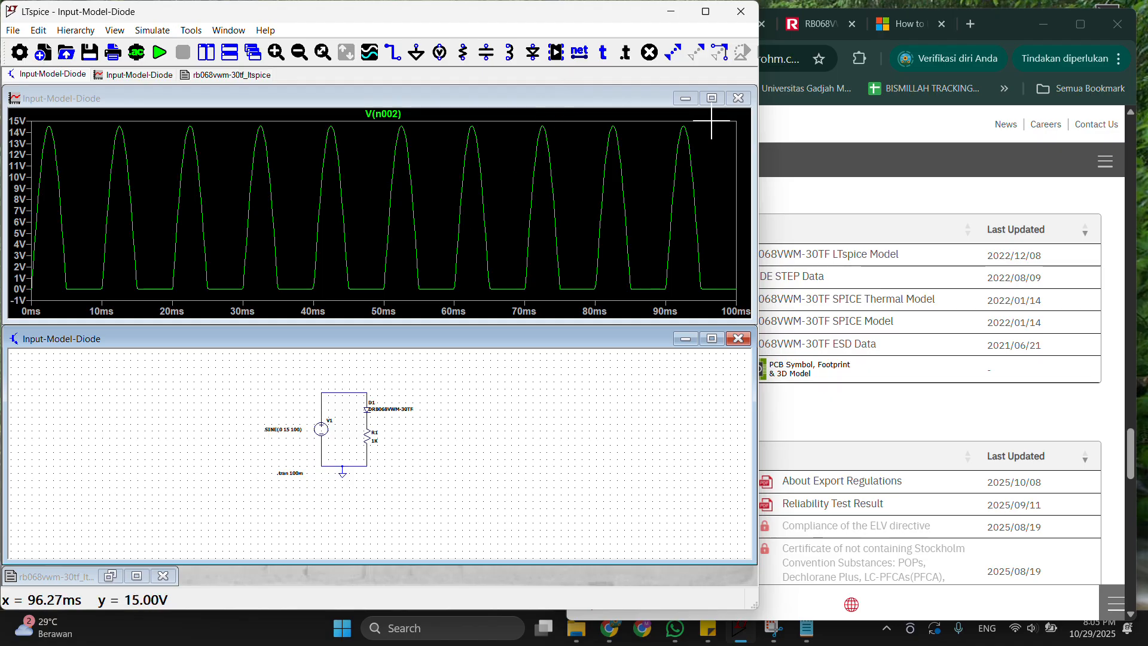
left_click(739, 98)
left_click(712, 338)
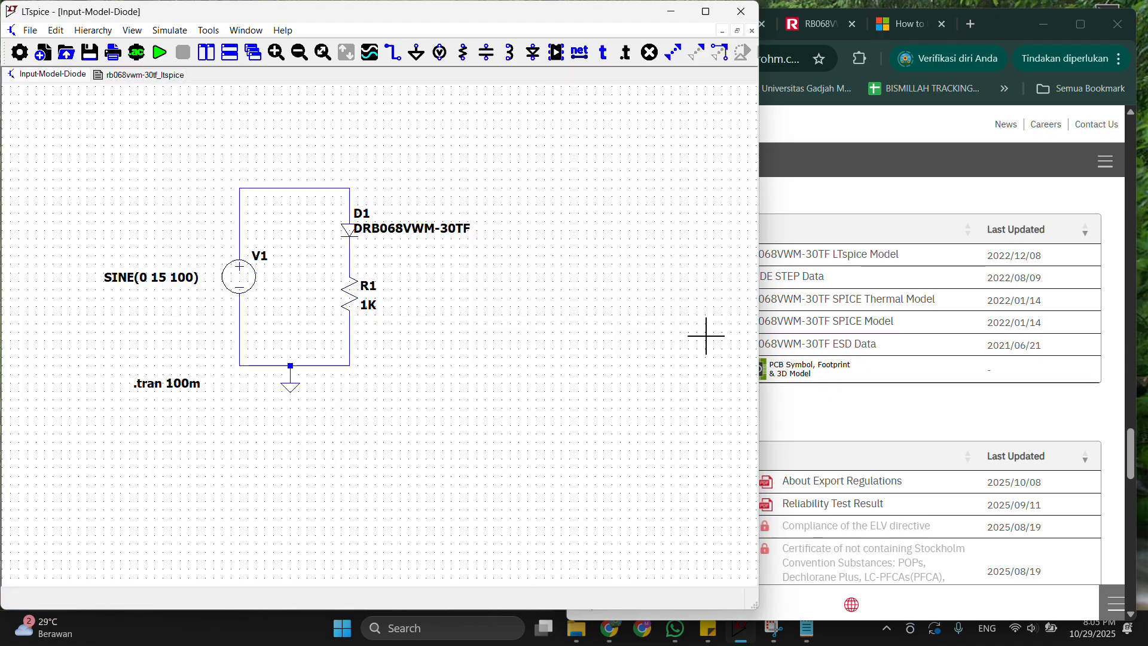
Review the .MODEL DRB068VWM-30TF text in the rb068vwm-30tf_ltspice file and return to the Input-Model-Diode schematic.
left_click(141, 75)
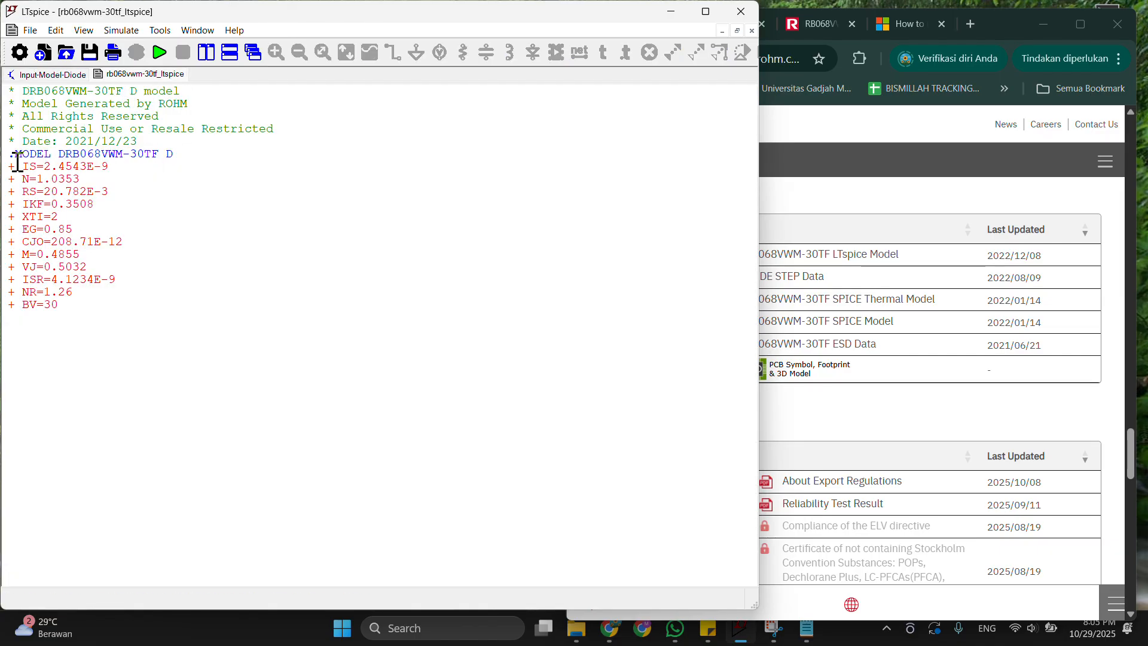
left_click_drag(9, 153, 141, 316)
left_click(162, 244)
left_click(53, 74)
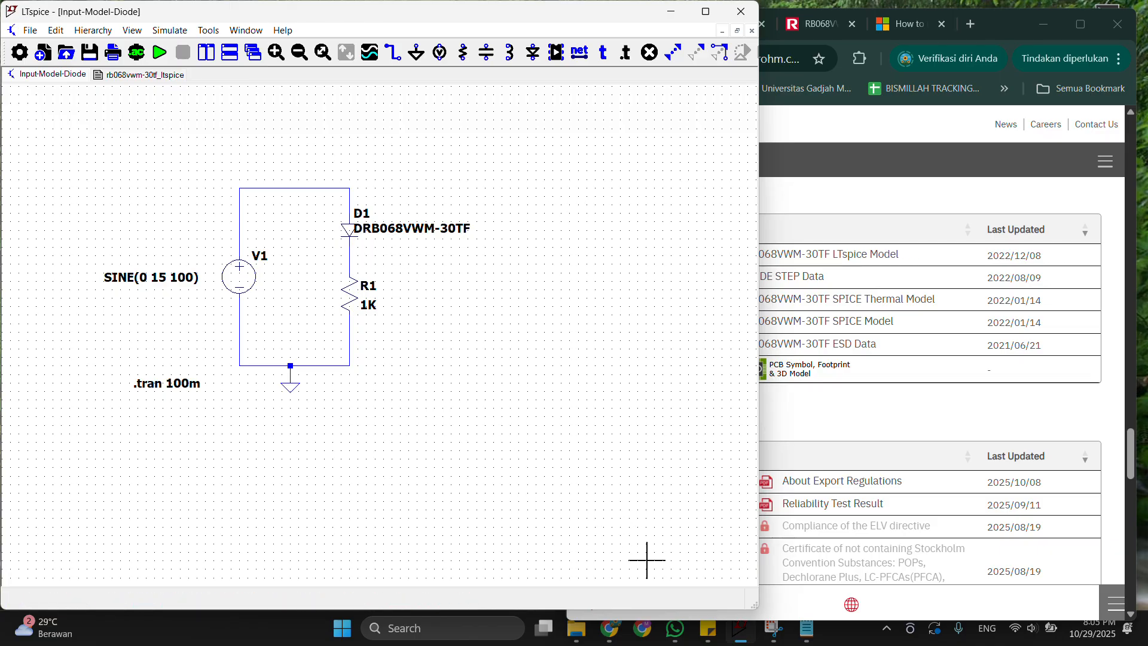
Switch to Notepad, remove the DRB068VWM-30TF model block and its extra line from standard.dio, and save the file.
left_click(715, 635)
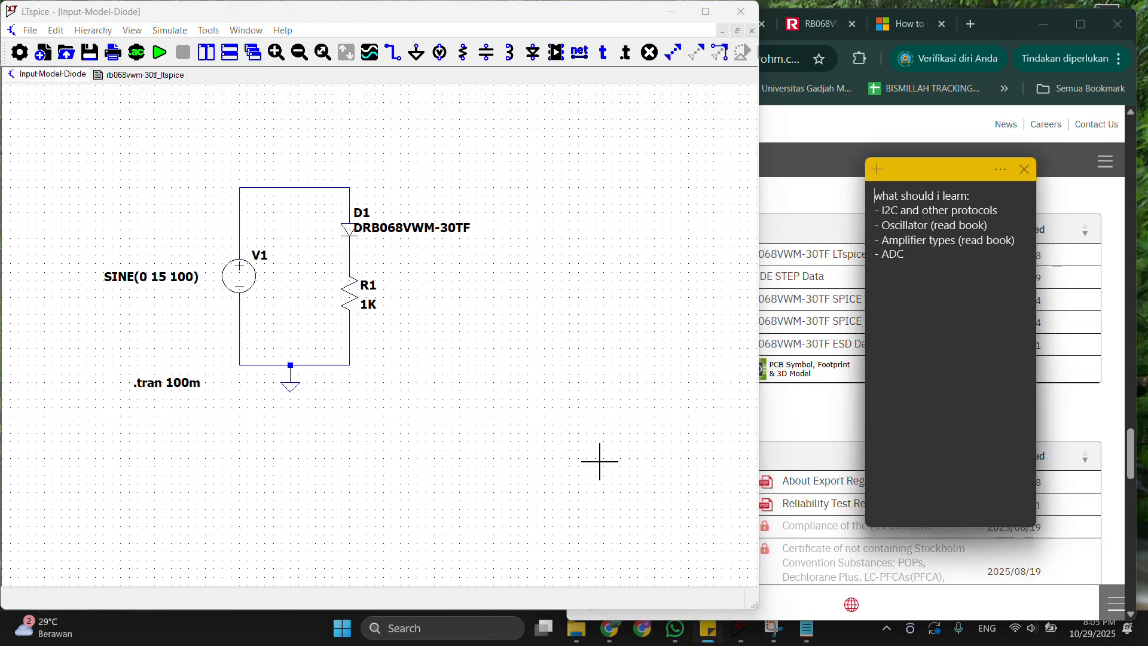
left_click(620, 640)
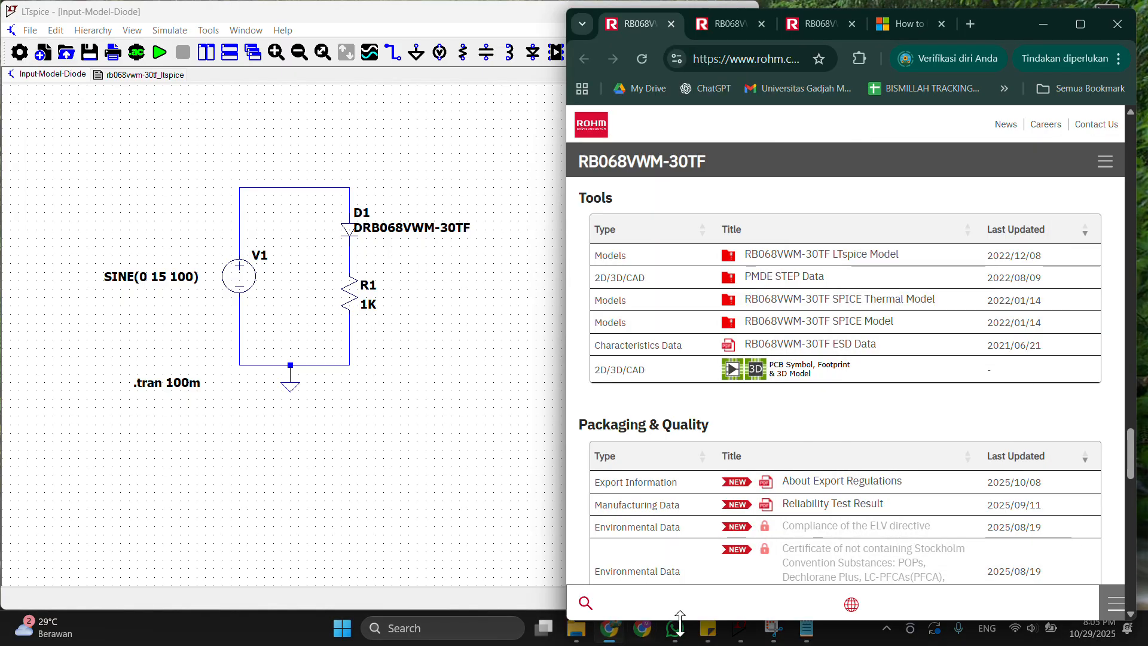
mouse_move(742, 635)
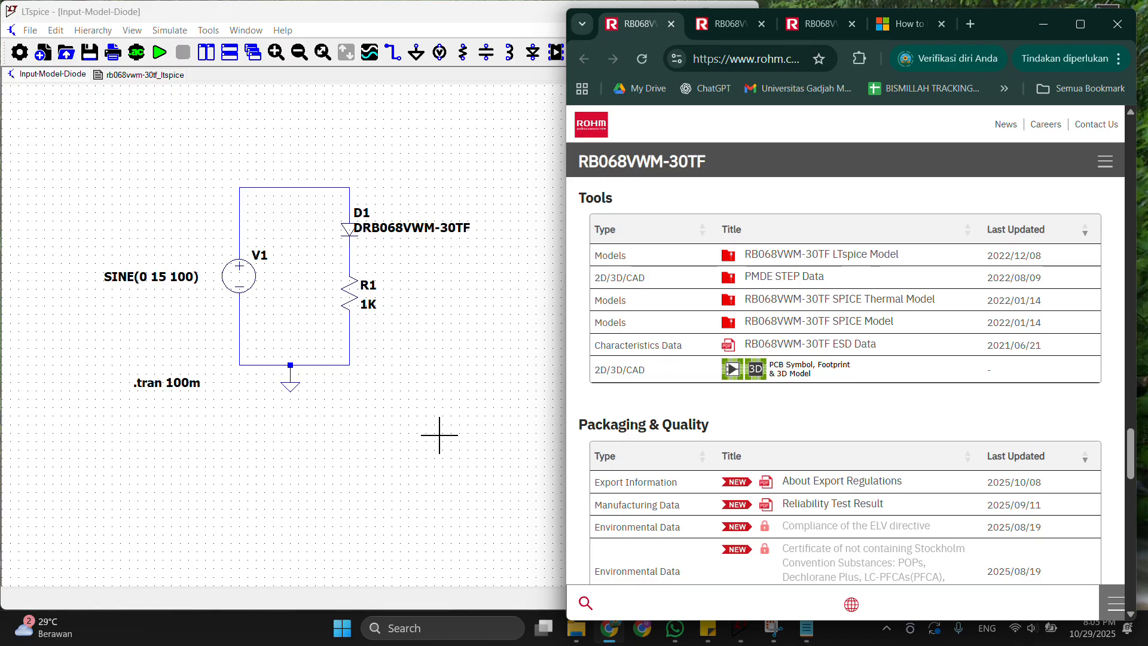
left_click(807, 629)
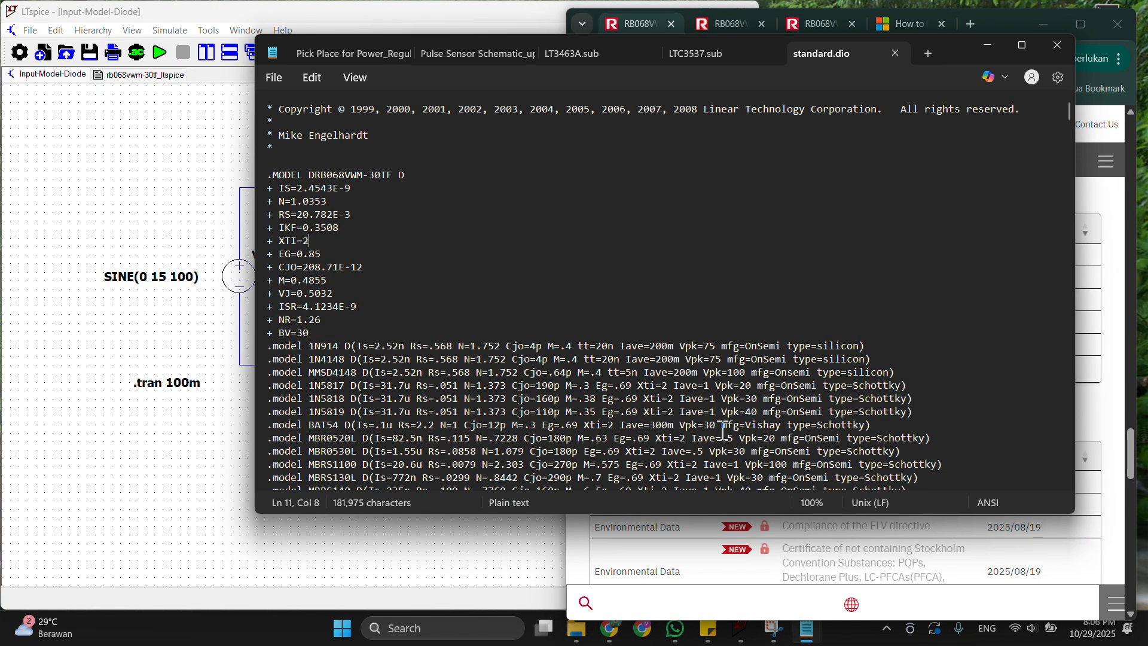
left_click(451, 314)
left_click_drag(346, 334, 233, 181)
key("BackSpace")
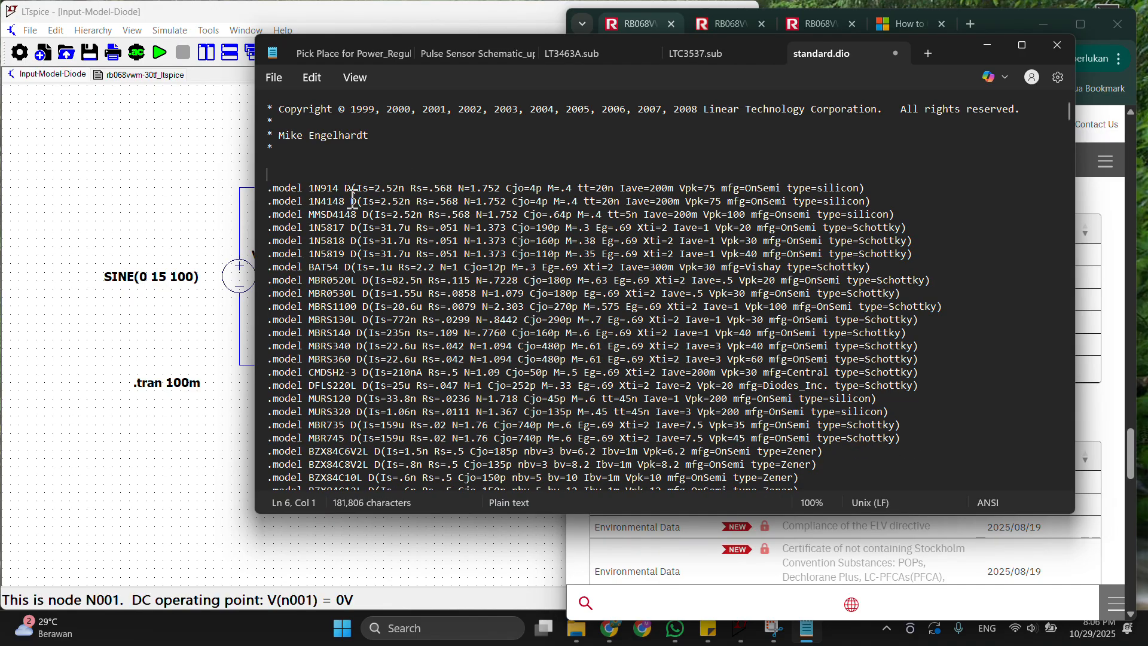
key("BackSpace")
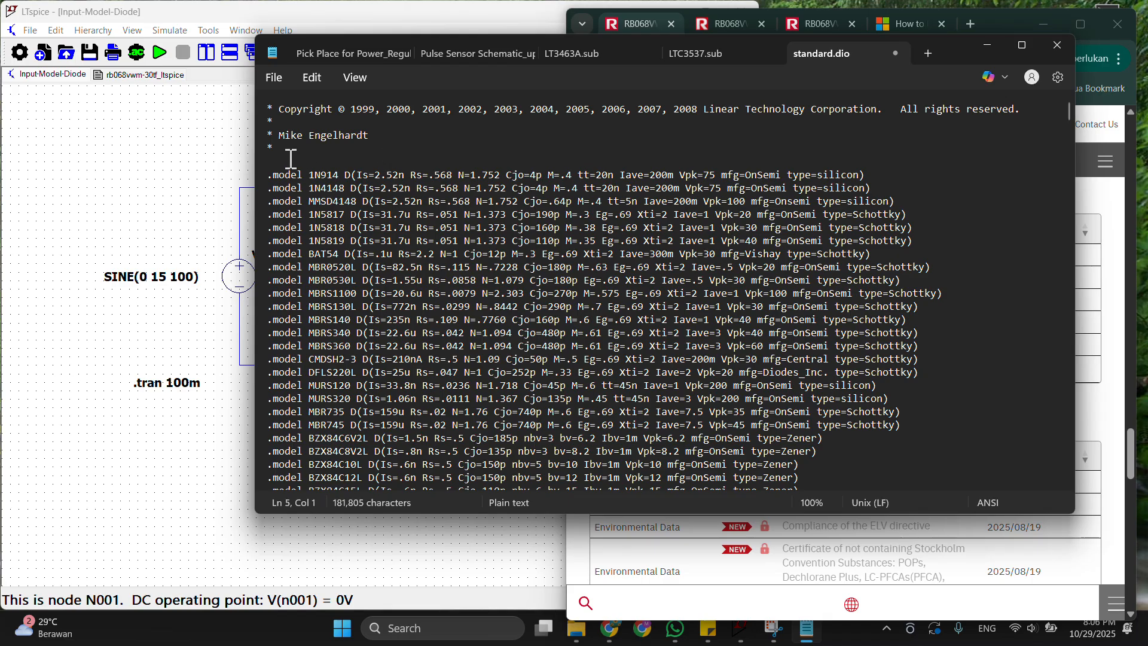
left_click(399, 141)
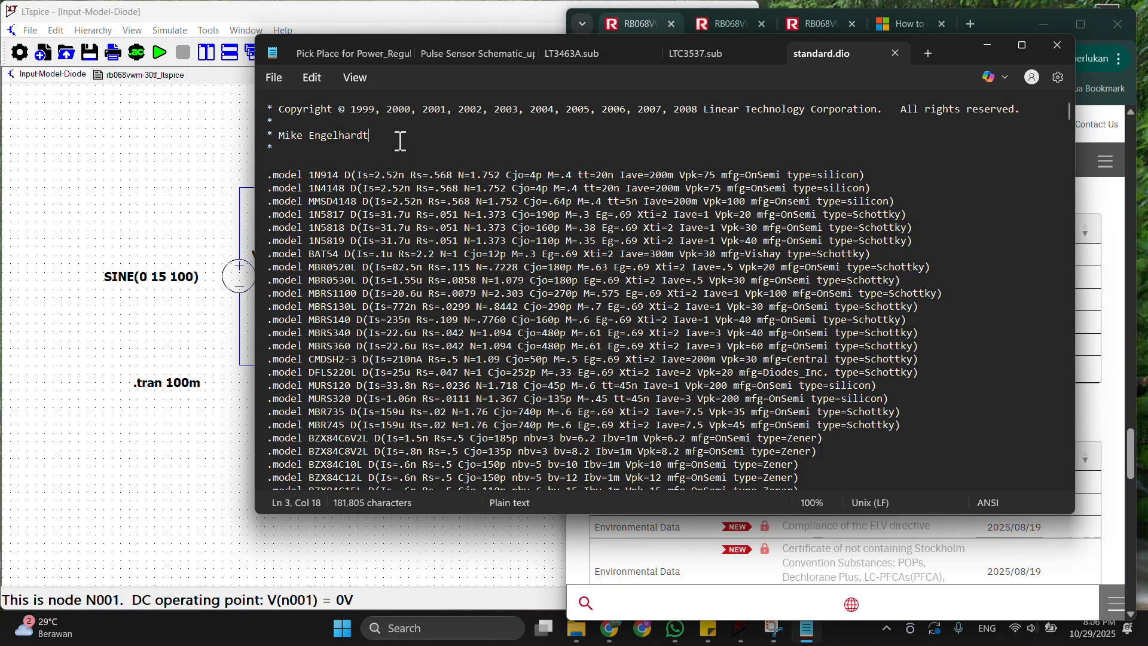
Switch to File Explorer, open the rb068vwm-30tf_ltspice folder in Downloads and select the rb068vwm-30tf_ltspice model file.
left_click(990, 44)
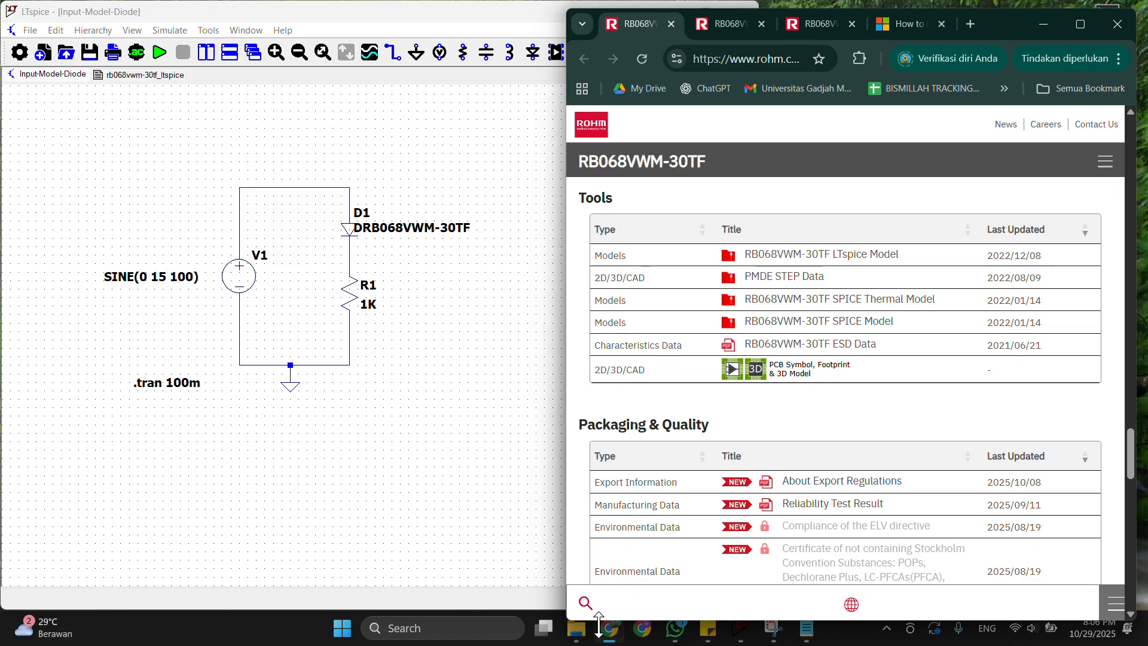
mouse_move(583, 632)
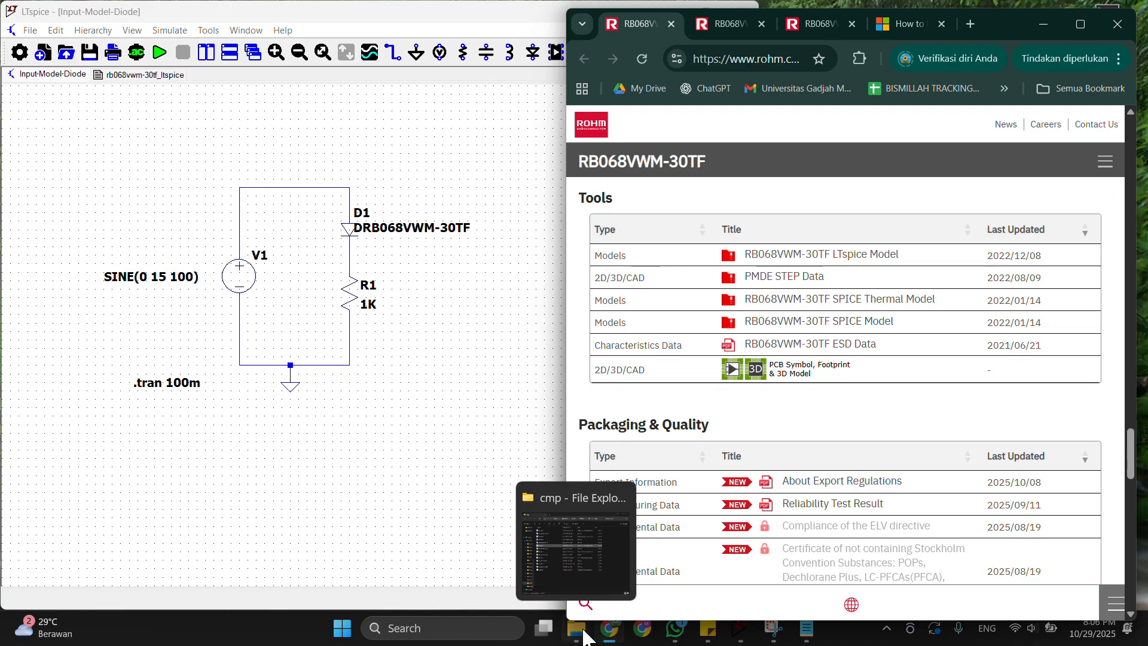
left_click(584, 632)
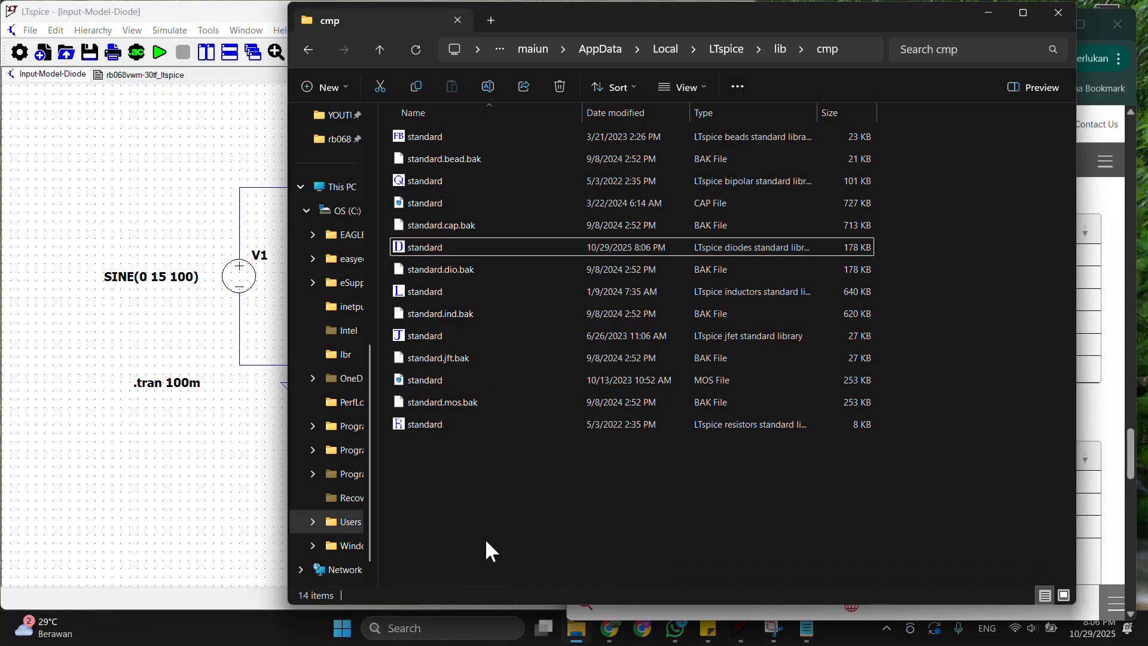
scroll(335, 275, "up", 6)
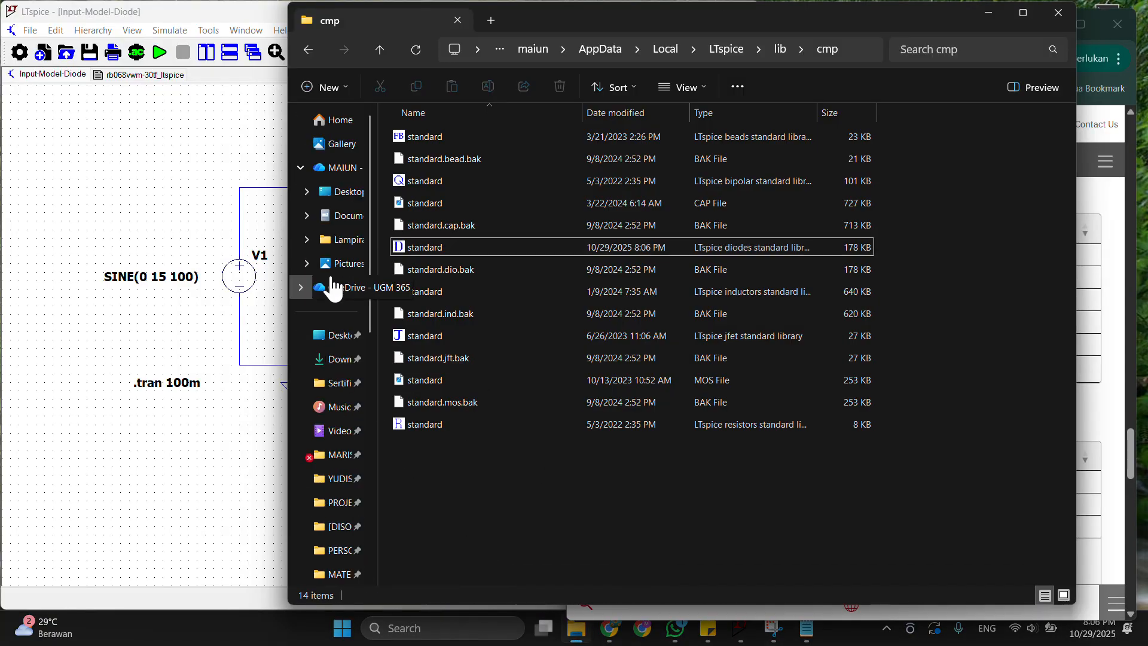
left_click(340, 359)
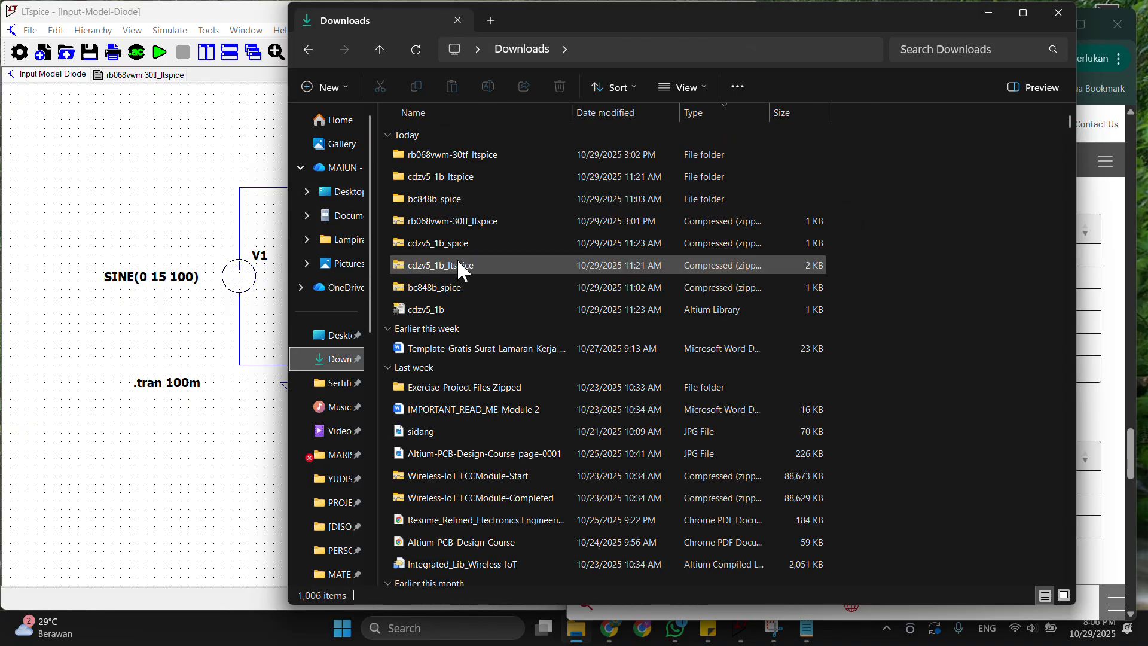
double_click(479, 153)
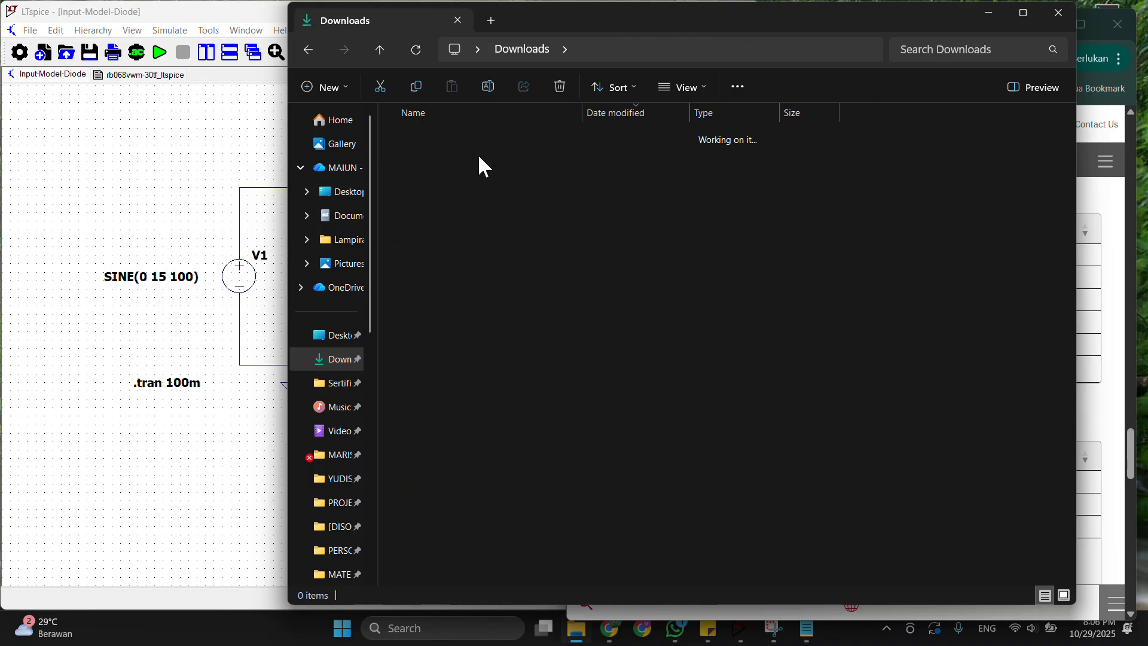
left_click(479, 154)
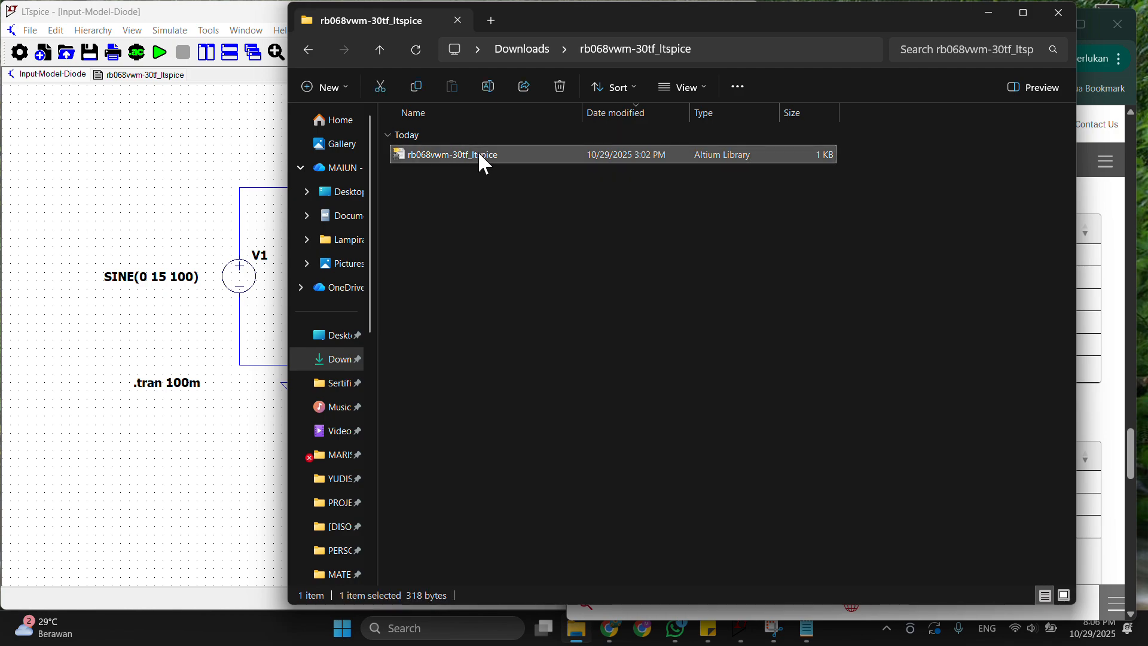
Copy the rb068vwm-30tf_ltspice model file from its folder in Downloads.
right_click(478, 153)
right_click(479, 153)
right_click(478, 153)
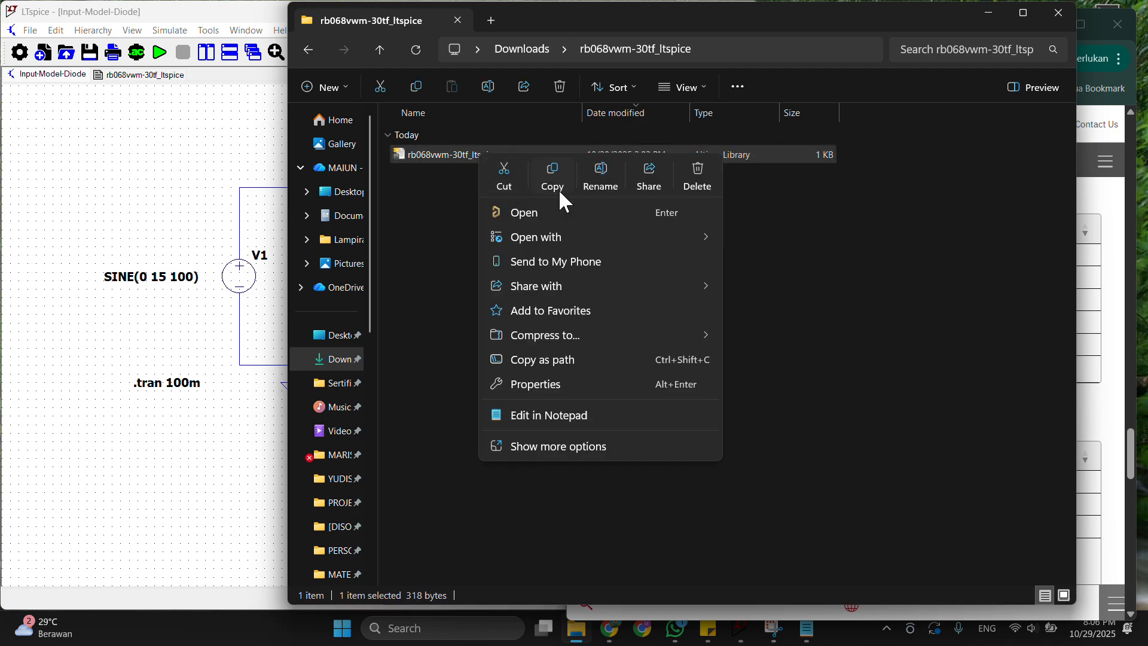
left_click(551, 173)
left_click(450, 198)
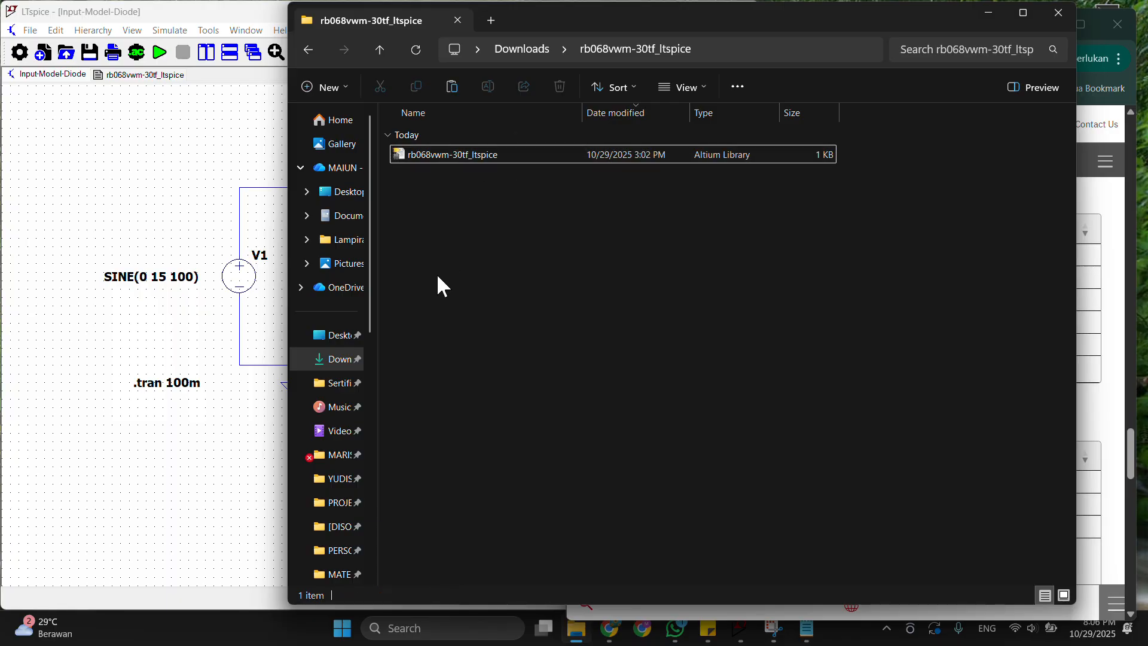
scroll(351, 243, "down", 5)
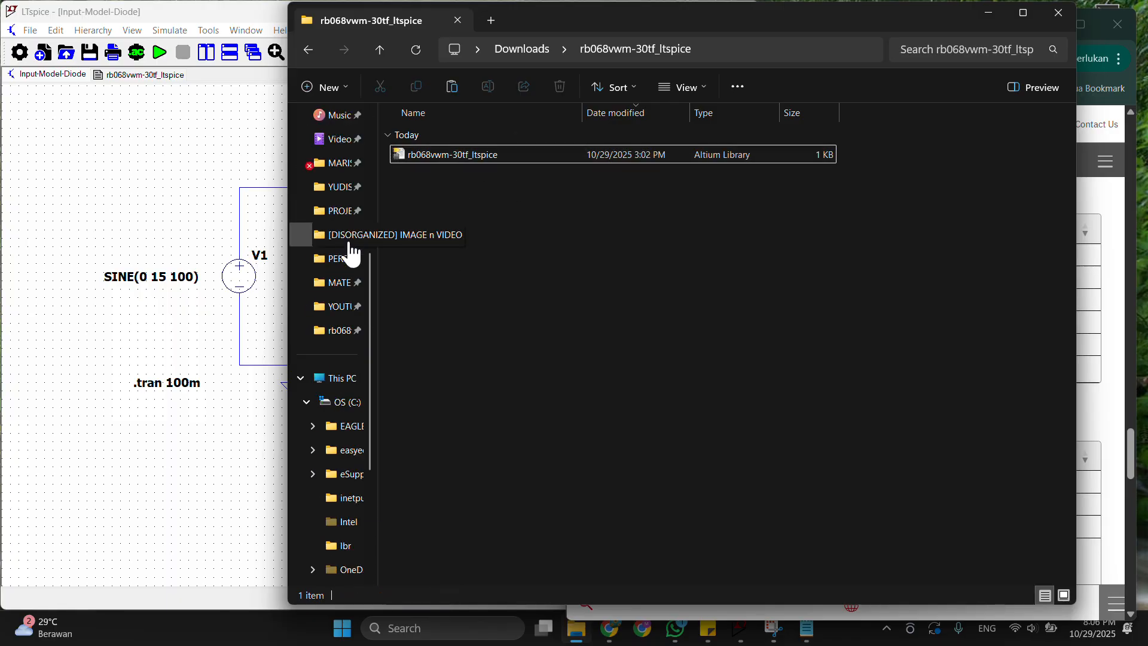
left_click_drag(371, 341, 385, 455)
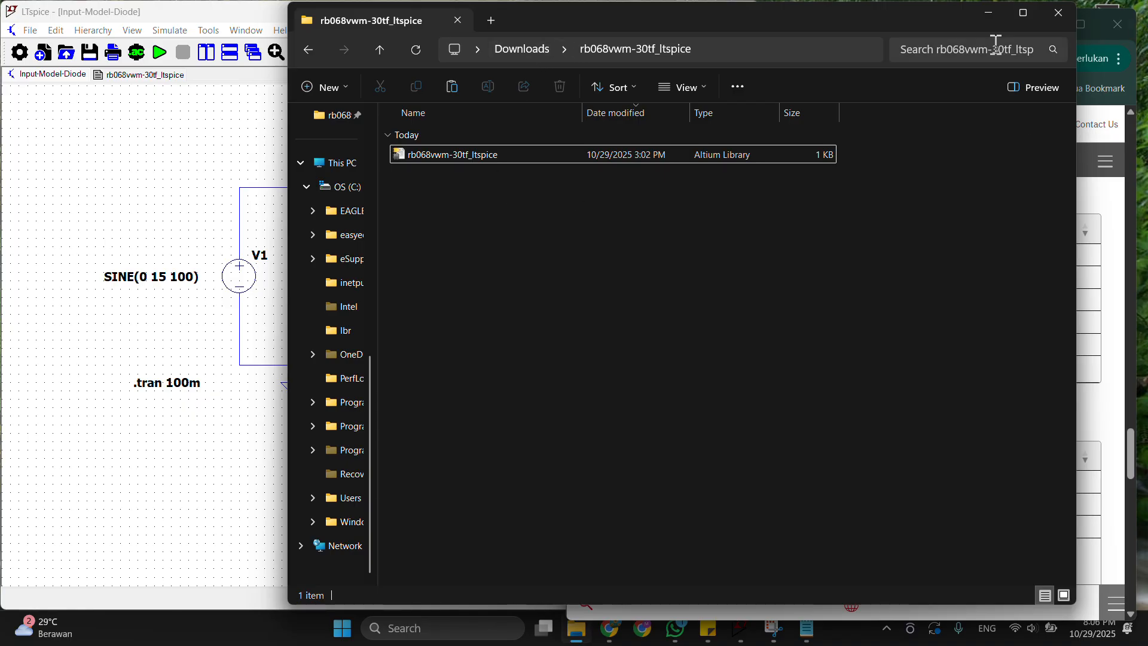
Return to LTspice and copy the path of the YOUTUBE folder holding the Input-Model-Diode schematic, without opening any file.
left_click(988, 13)
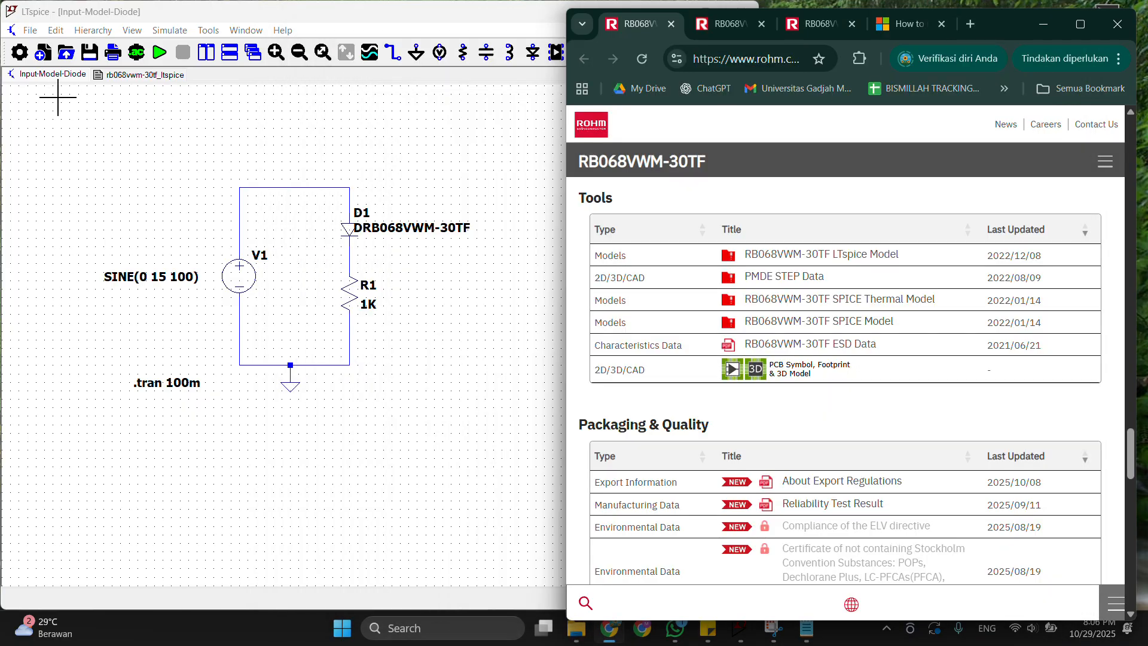
left_click(104, 137)
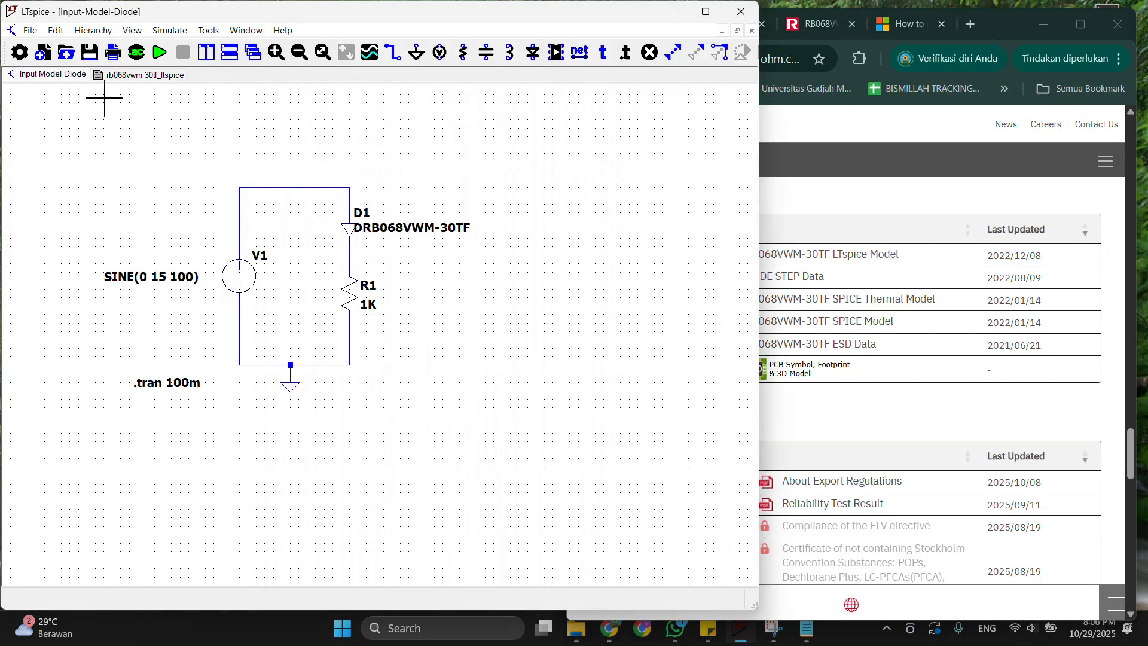
right_click(48, 75)
left_click(29, 103)
left_click(30, 30)
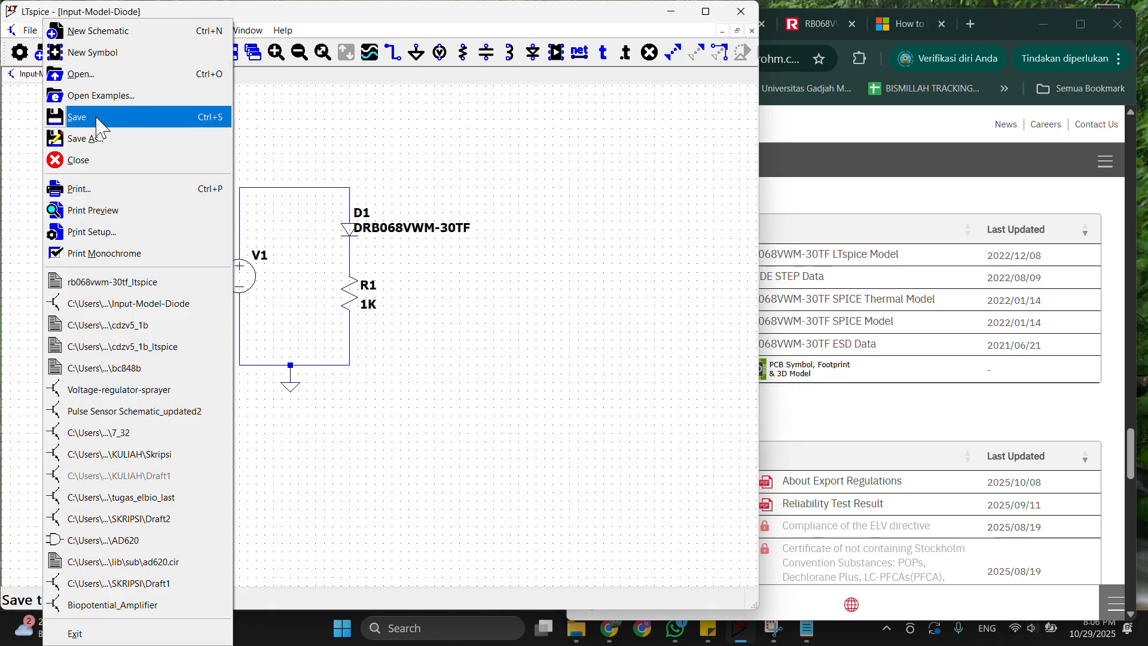
left_click(111, 78)
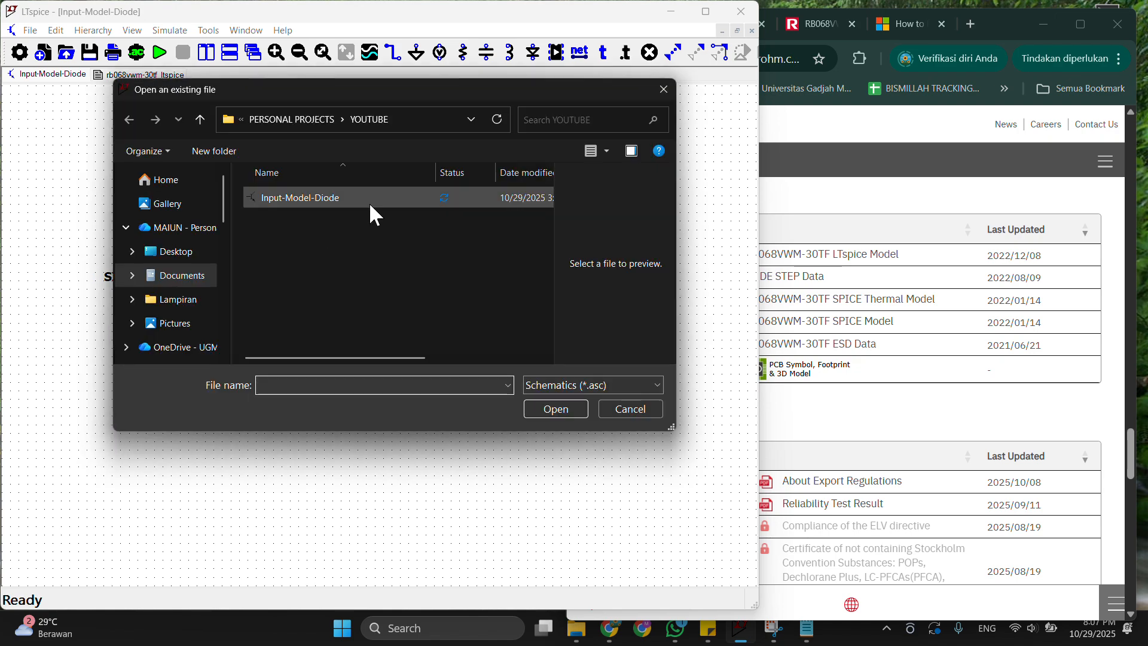
left_click(393, 118)
right_click(419, 122)
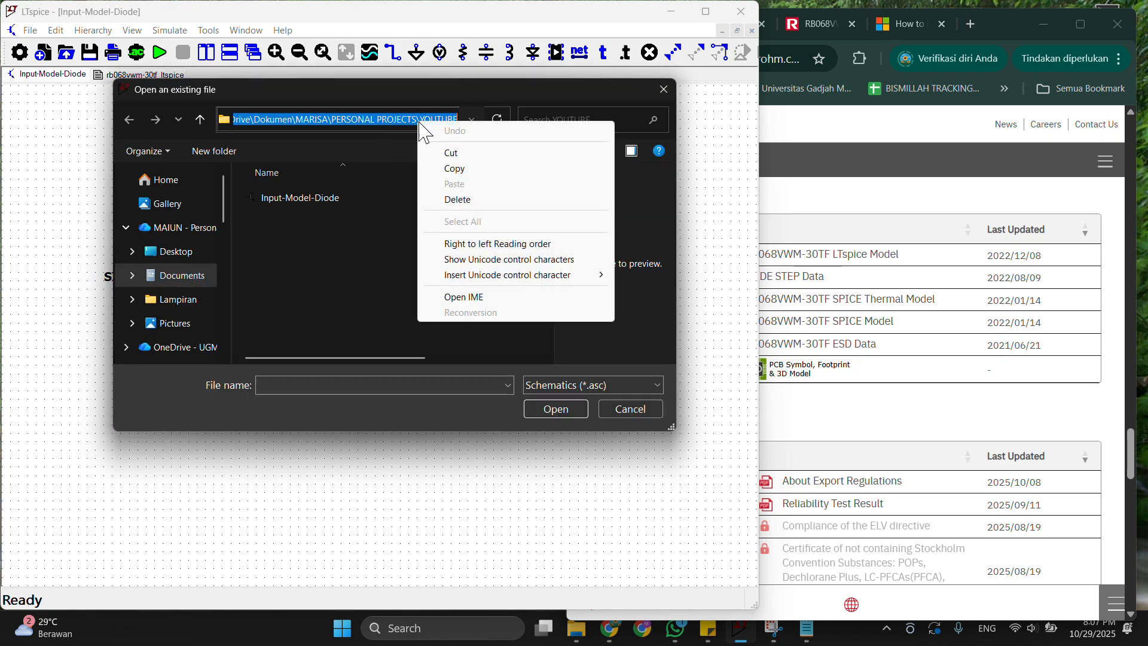
left_click(452, 169)
left_click(633, 409)
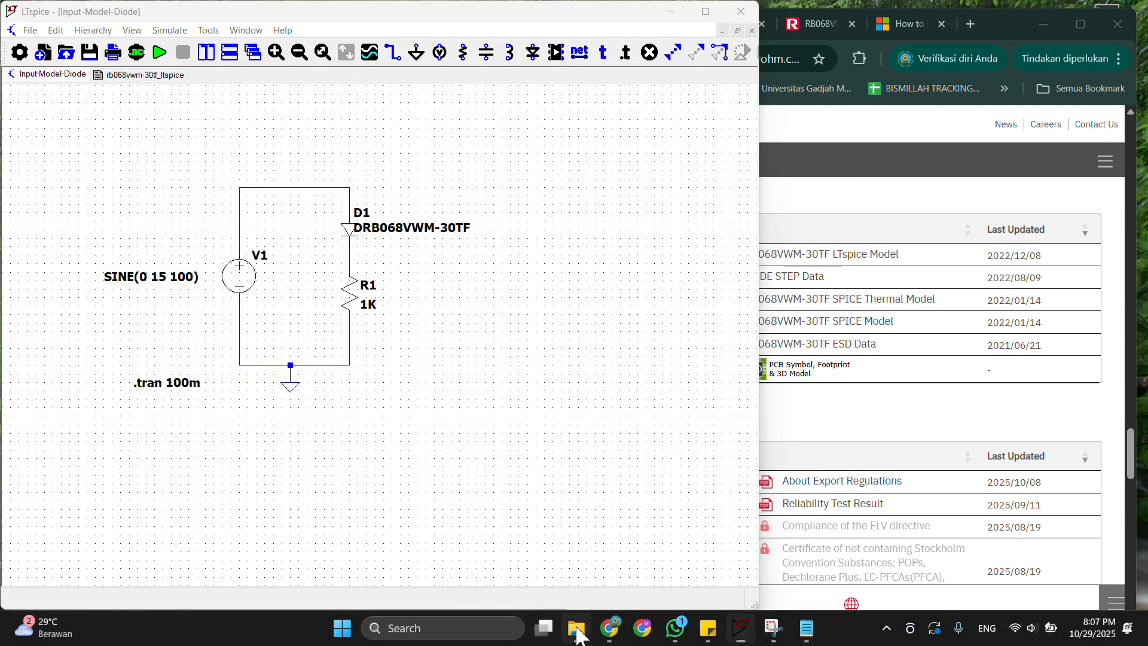
Switch to File Explorer, go to the schematic's YOUTUBE folder using the copied path, and place the rb068vwm-30tf_ltspice model file there.
left_click(576, 628)
left_click(726, 49)
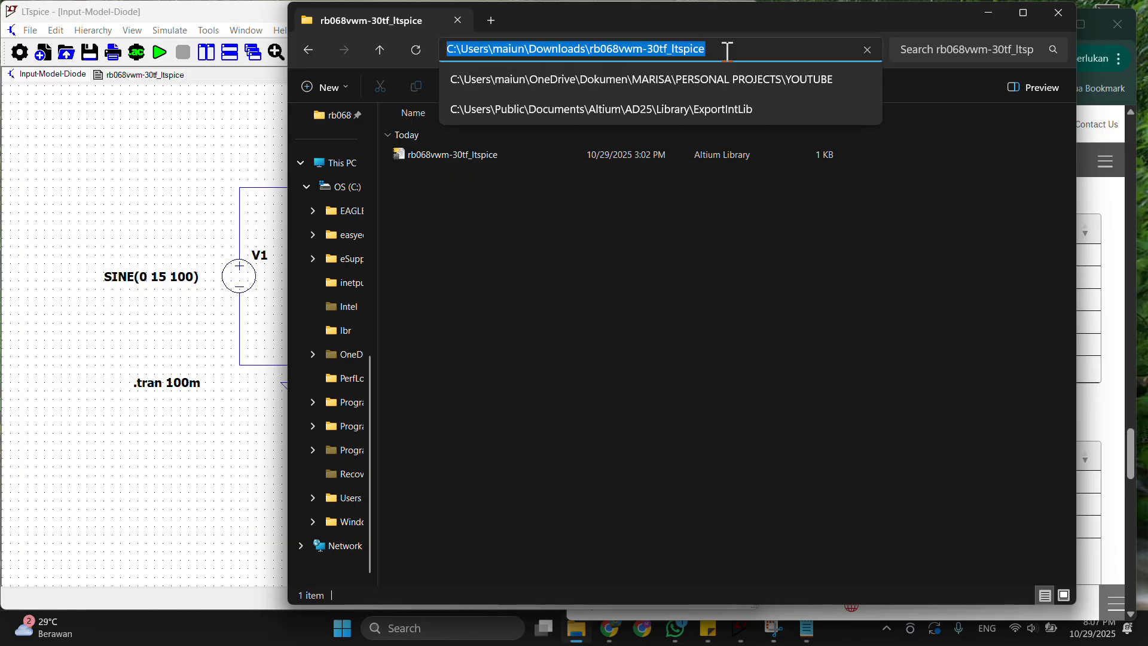
key("ctrl+v")
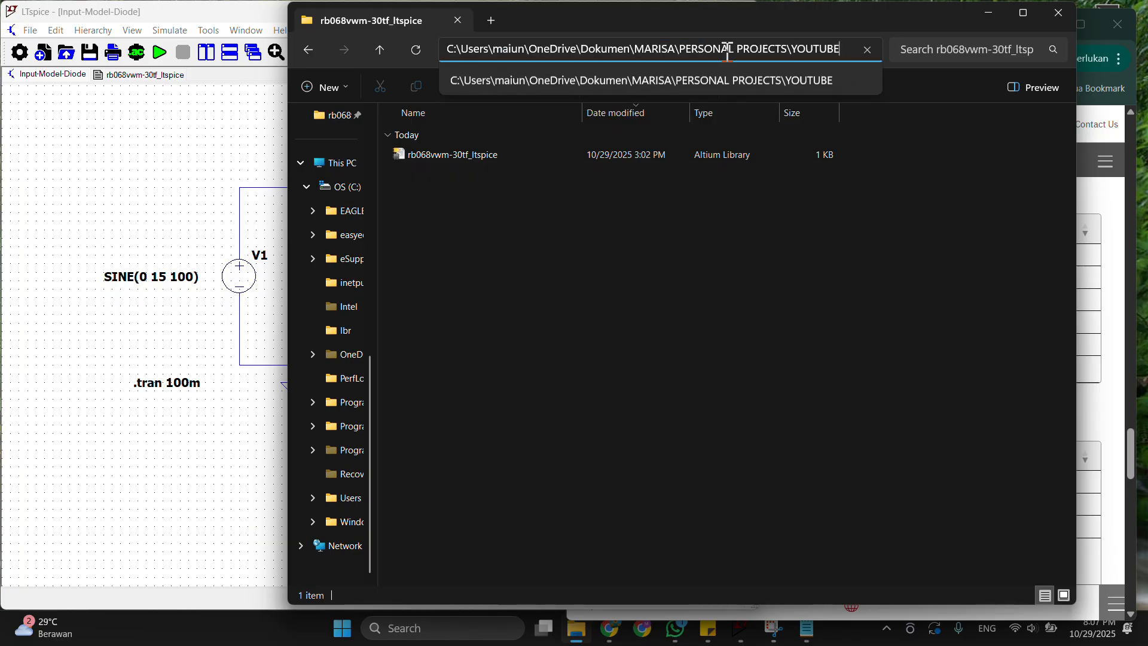
key("Return")
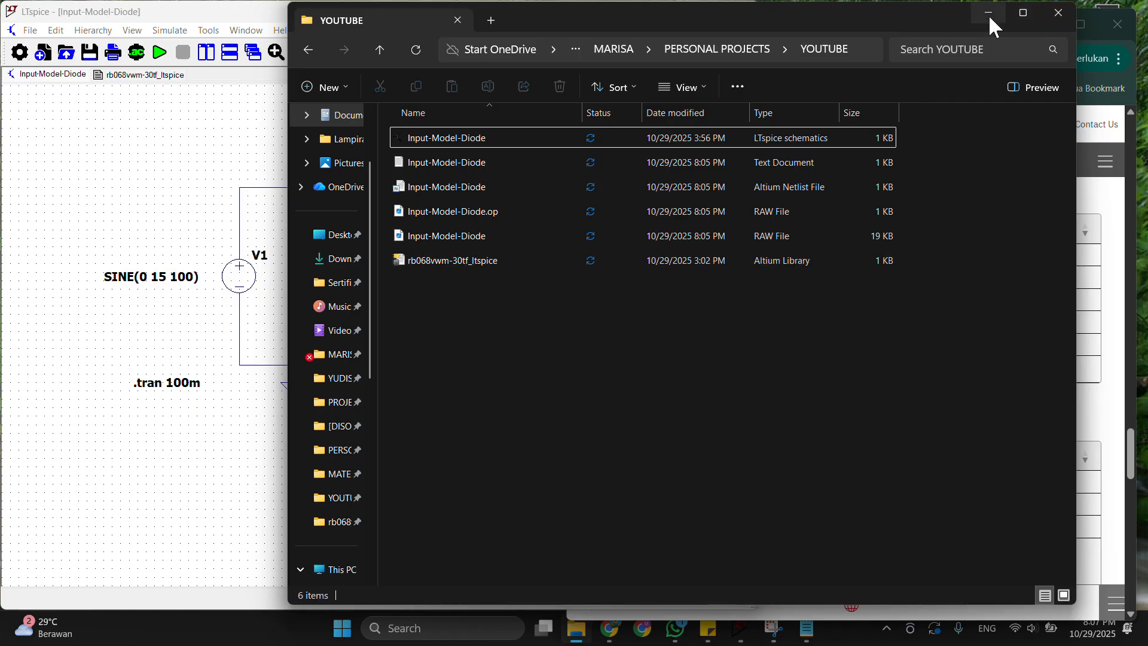
Return to the LTspice schematic and start a SPICE directive with the text .lib.
left_click(169, 162)
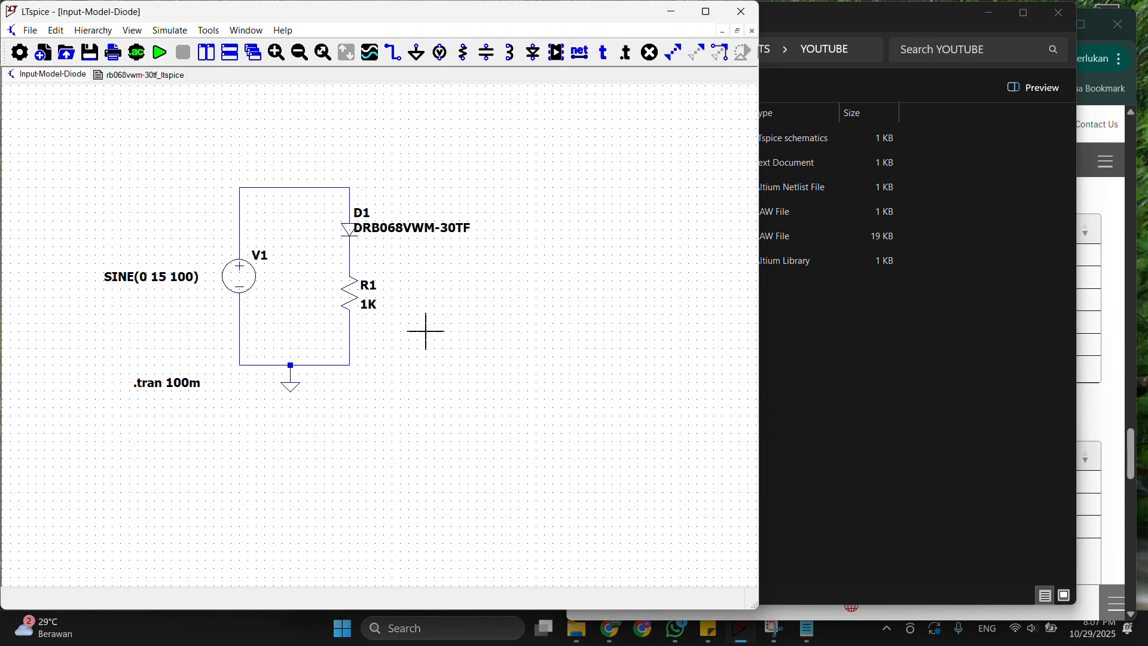
left_click(626, 52)
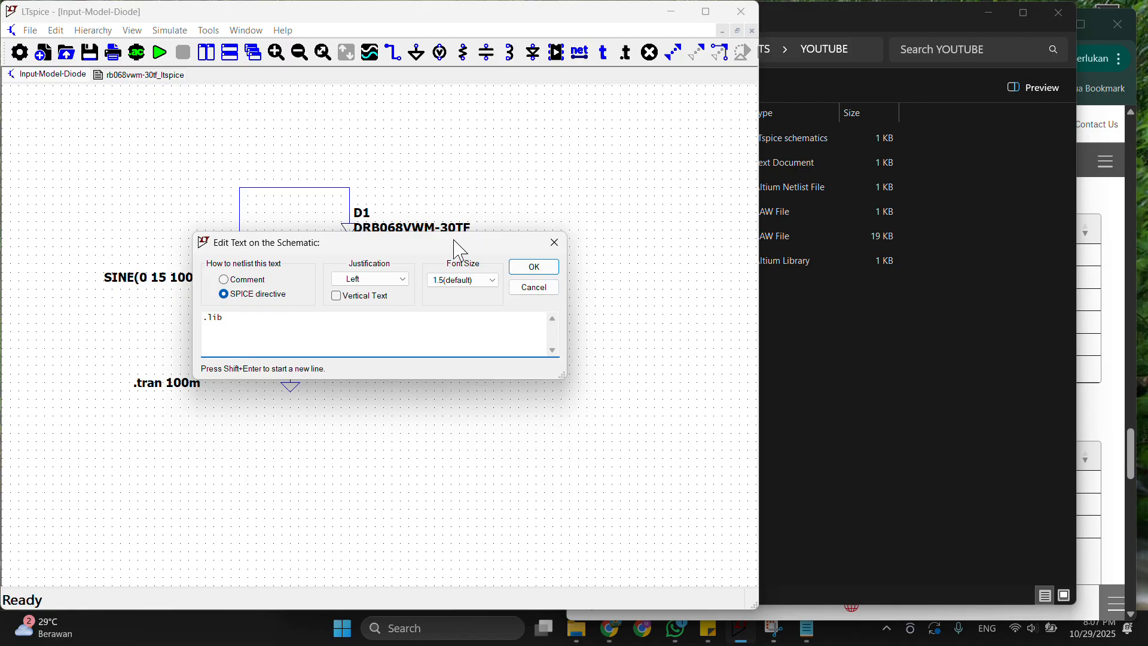
left_click_drag(455, 247, 633, 347)
Copy the name of the rb068vwm-30tf_ltspice model file in File Explorer without renaming it, and return to the directive.
left_click(876, 333)
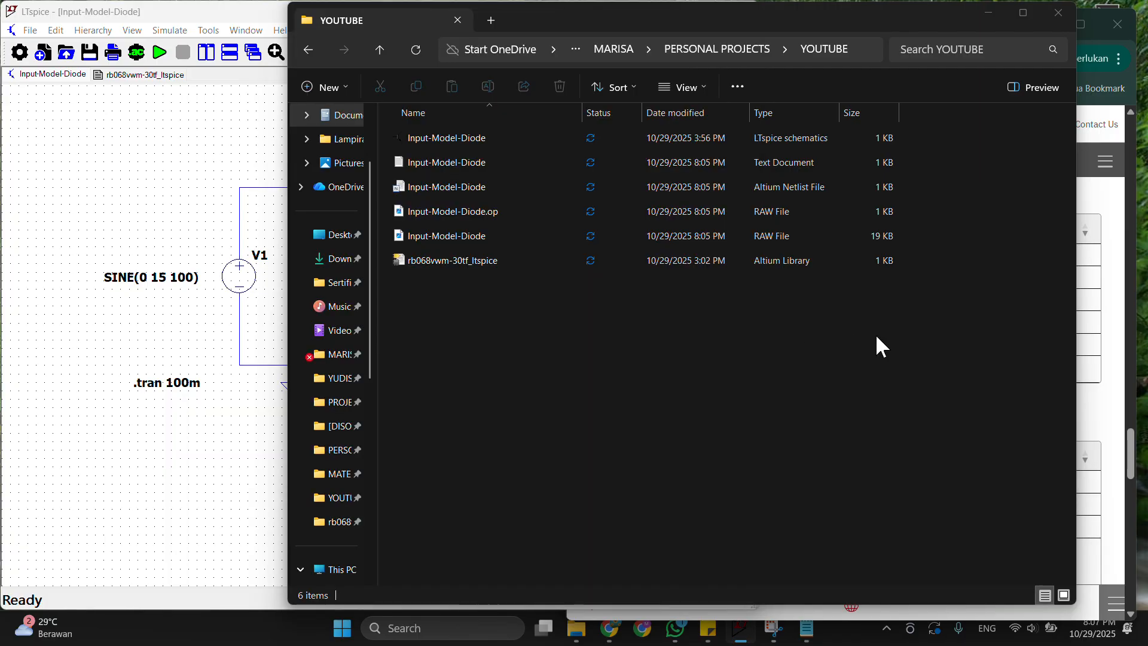
left_click(453, 258)
left_click(451, 260)
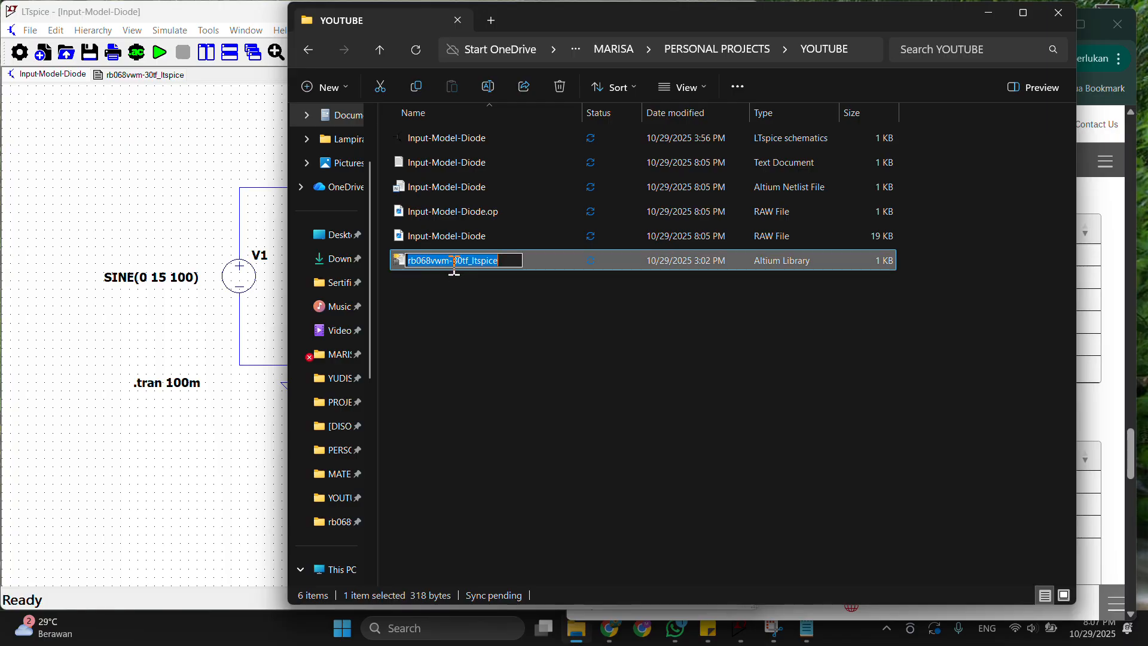
key("ctrl+c")
key("Escape")
left_click(268, 383)
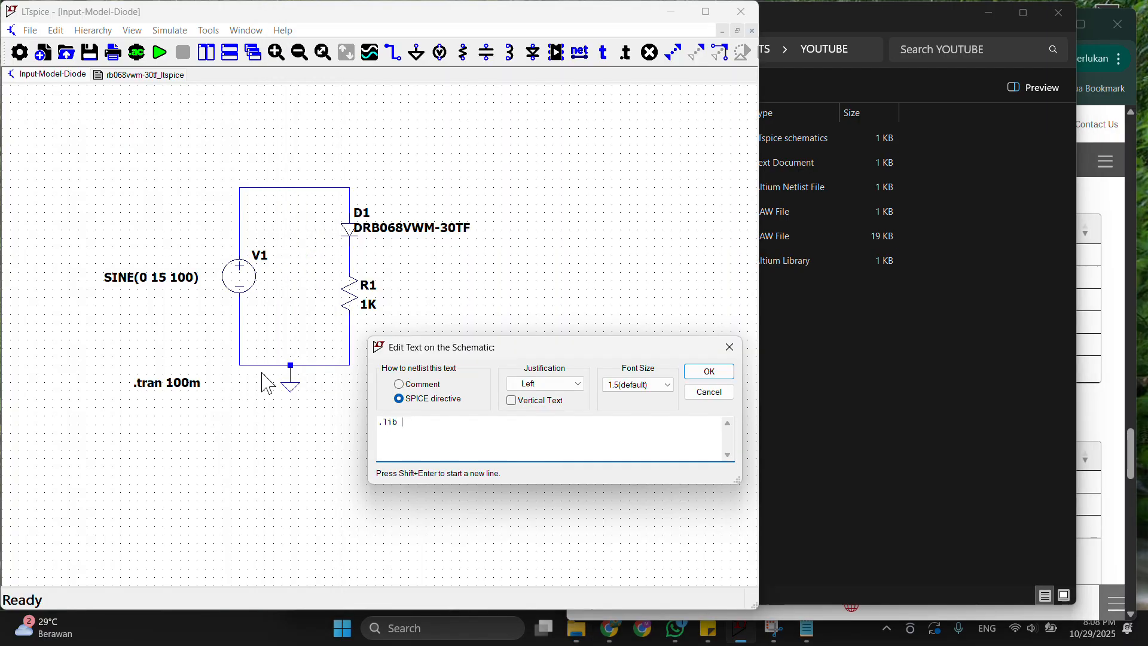
Complete the directive as .lib rb068vwm-30tf_ltspice.lib and place it below the .tran 100m directive.
left_click(471, 430)
key("ctrl+v")
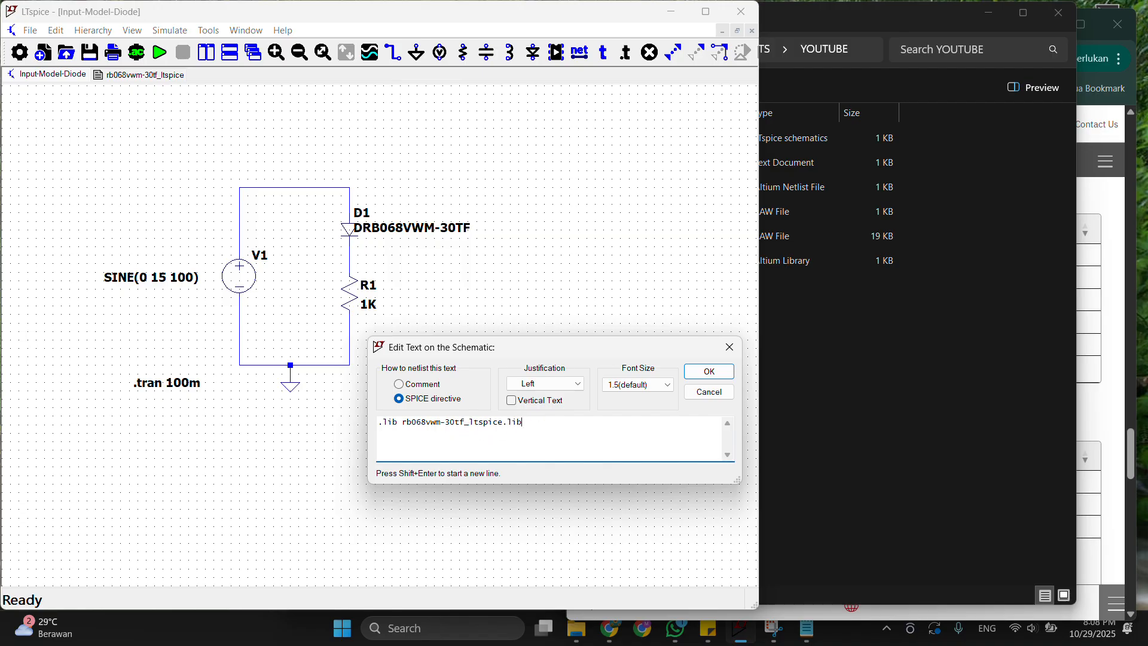
left_click_drag(555, 353, 567, 267)
left_click_drag(565, 262, 570, 265)
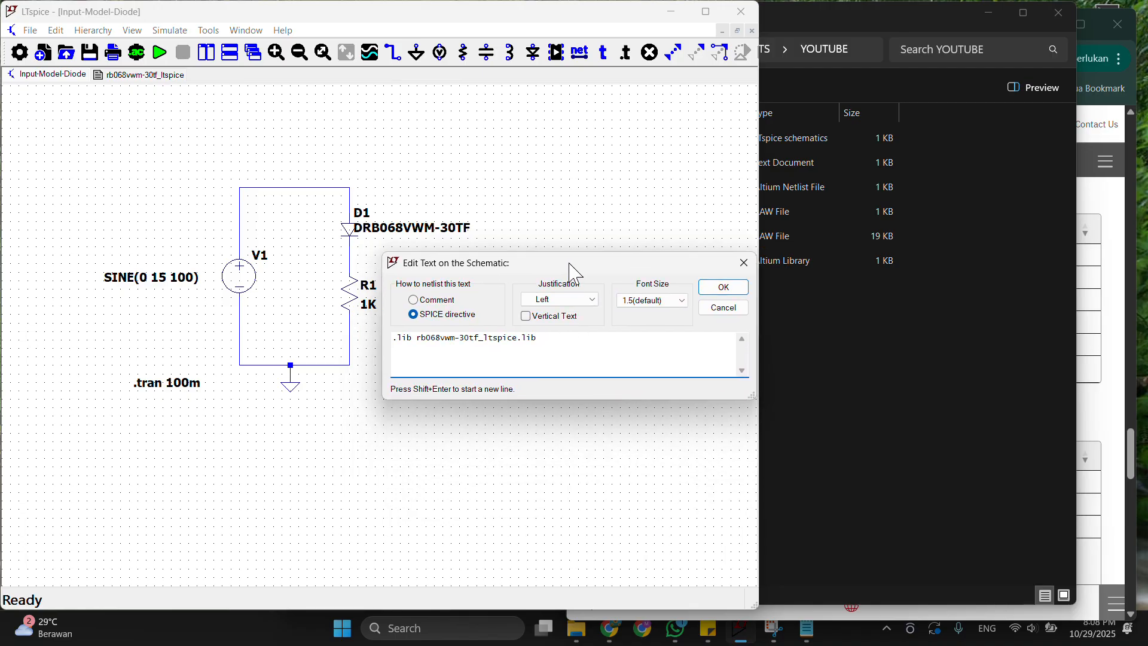
mouse_move(758, 289)
left_mouse_down()
mouse_move(867, 294)
mouse_move(751, 293)
left_mouse_up()
left_click_drag(701, 266, 651, 399)
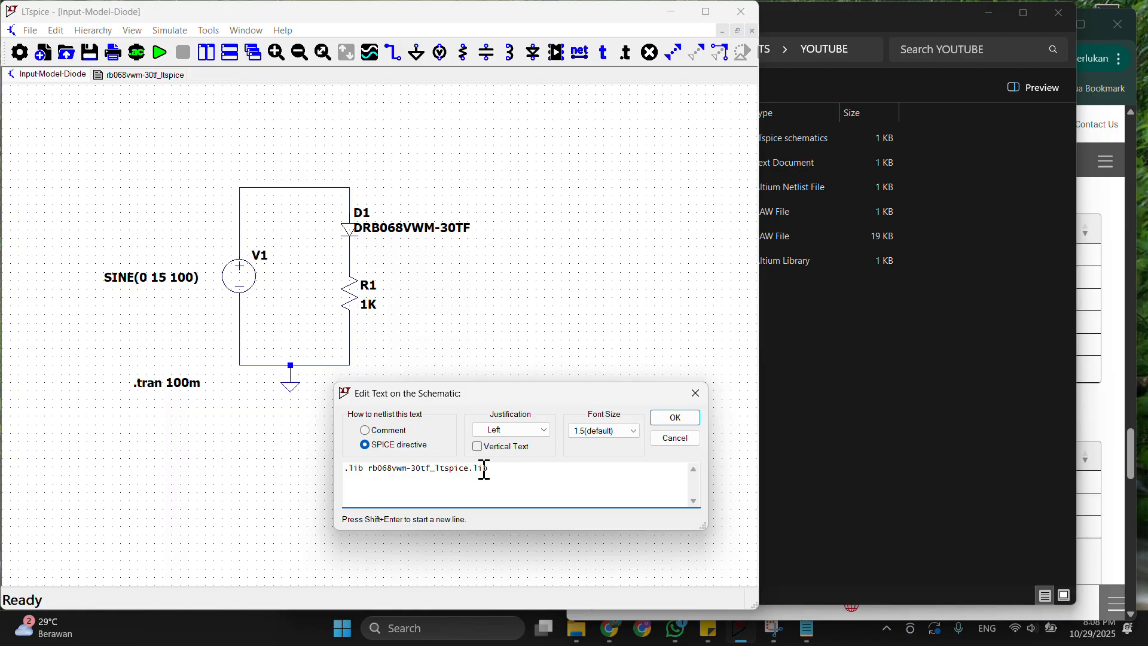
left_click(676, 418)
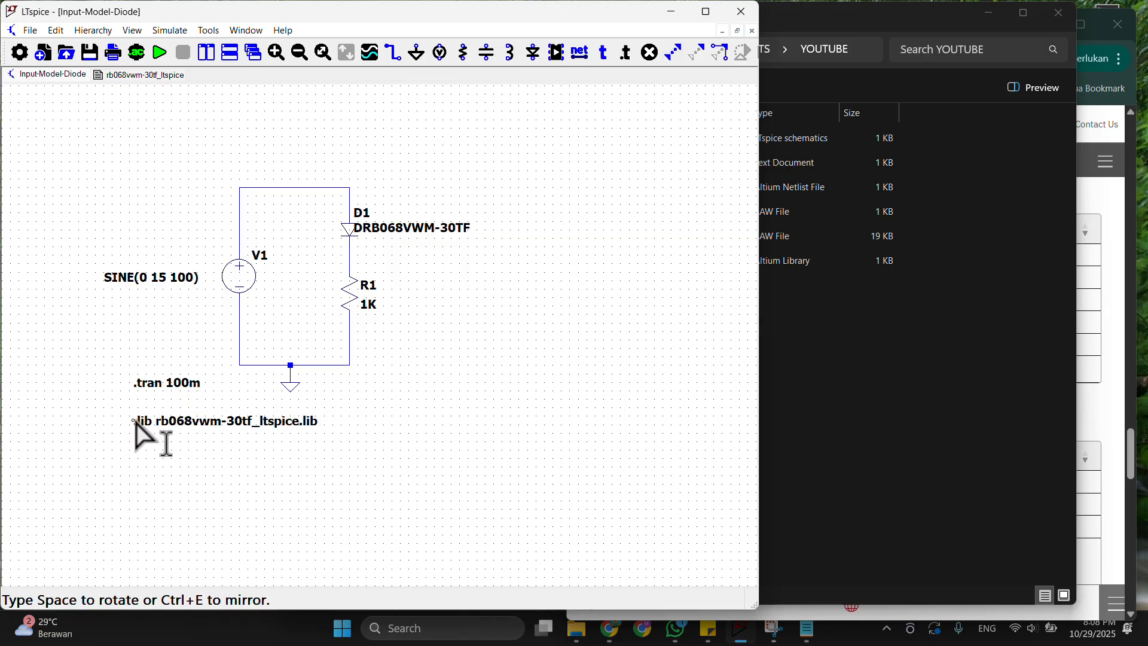
left_click(135, 417)
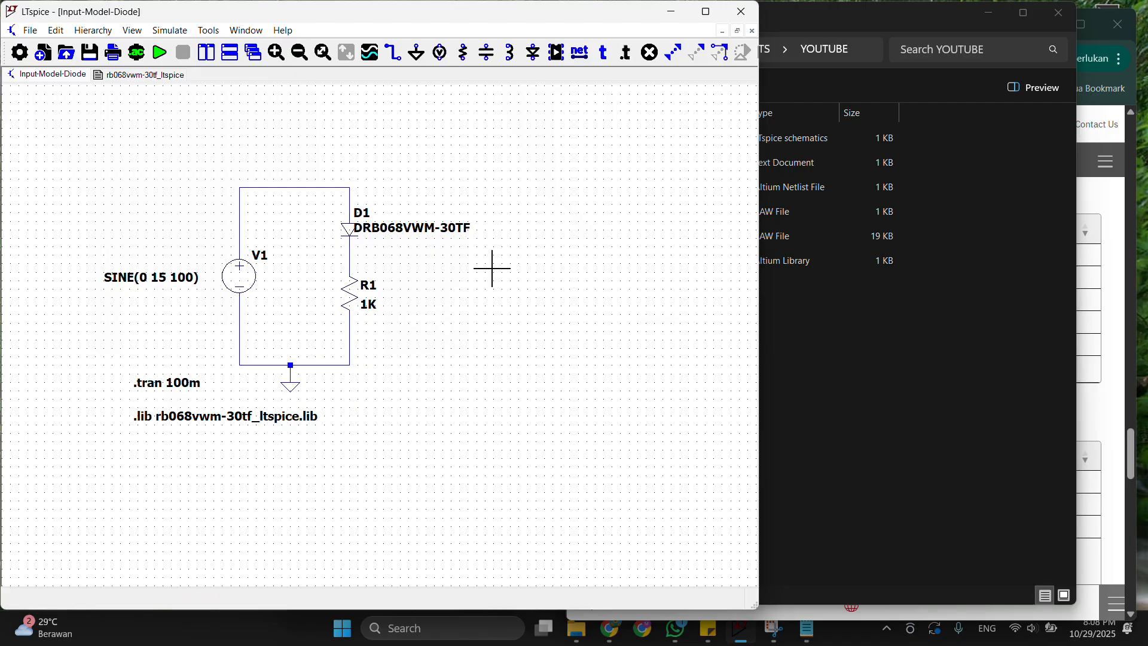
Look through the available diode models for D1 and assign the 1N914 model.
right_click(351, 238)
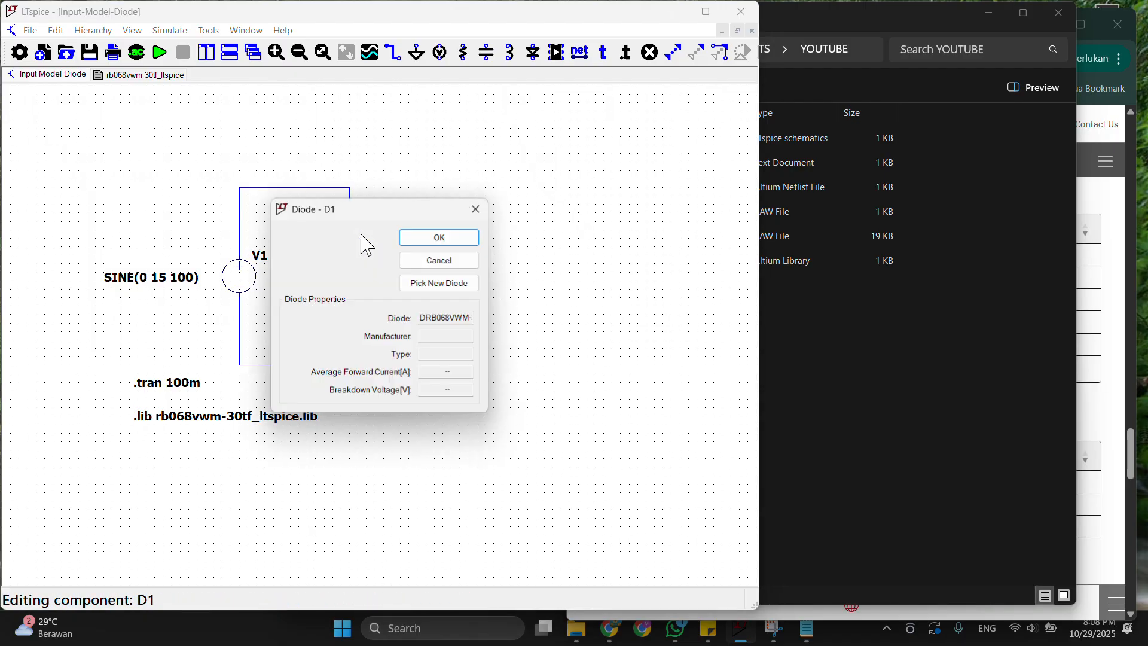
left_click(456, 286)
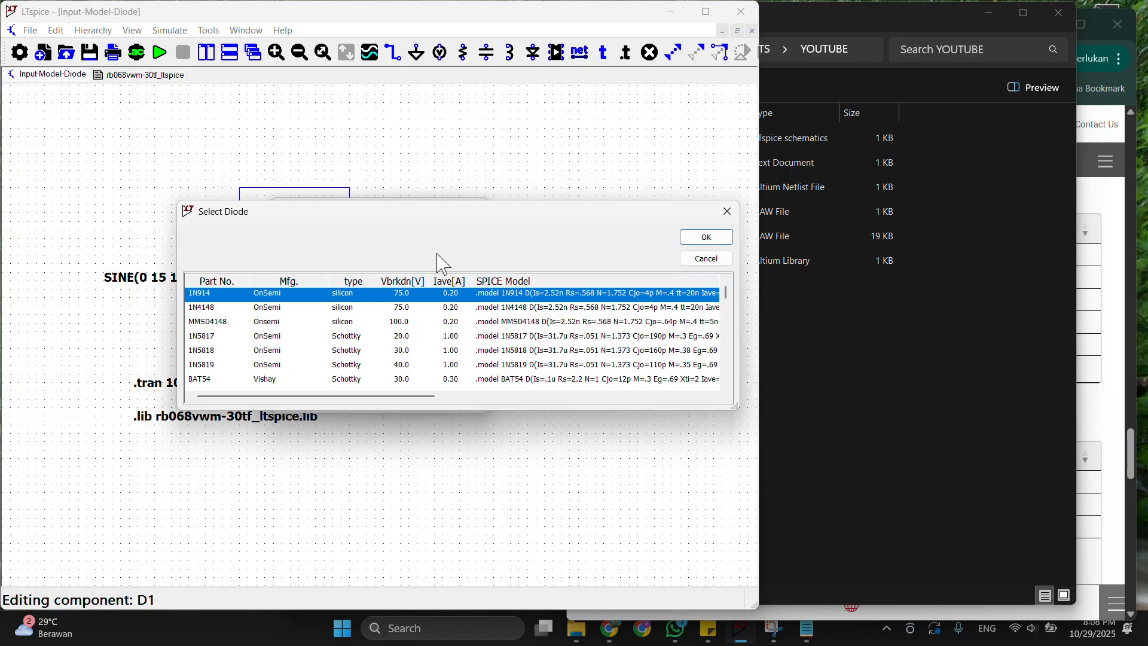
scroll(330, 323, "down", 4)
scroll(330, 323, "up", 4)
mouse_move(726, 299)
left_mouse_down()
mouse_move(728, 383)
mouse_move(742, 296)
left_mouse_up()
left_click(706, 238)
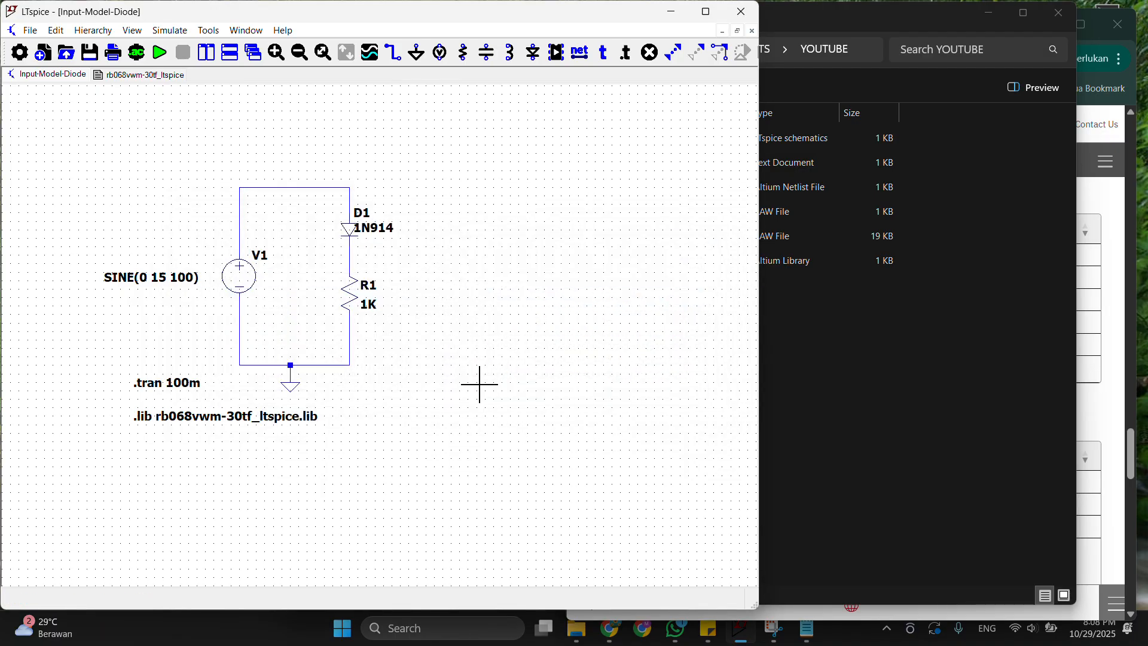
Check D1's diode properties, then clear its value so no model name is assigned.
right_click(356, 236)
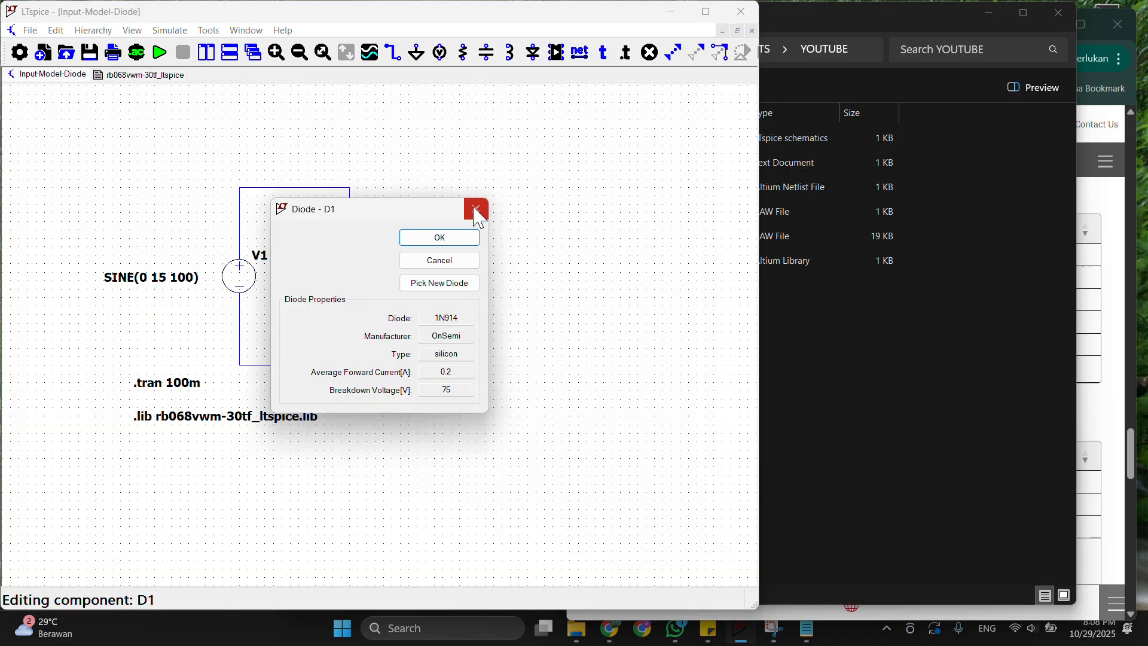
left_click(476, 210)
right_click(383, 227)
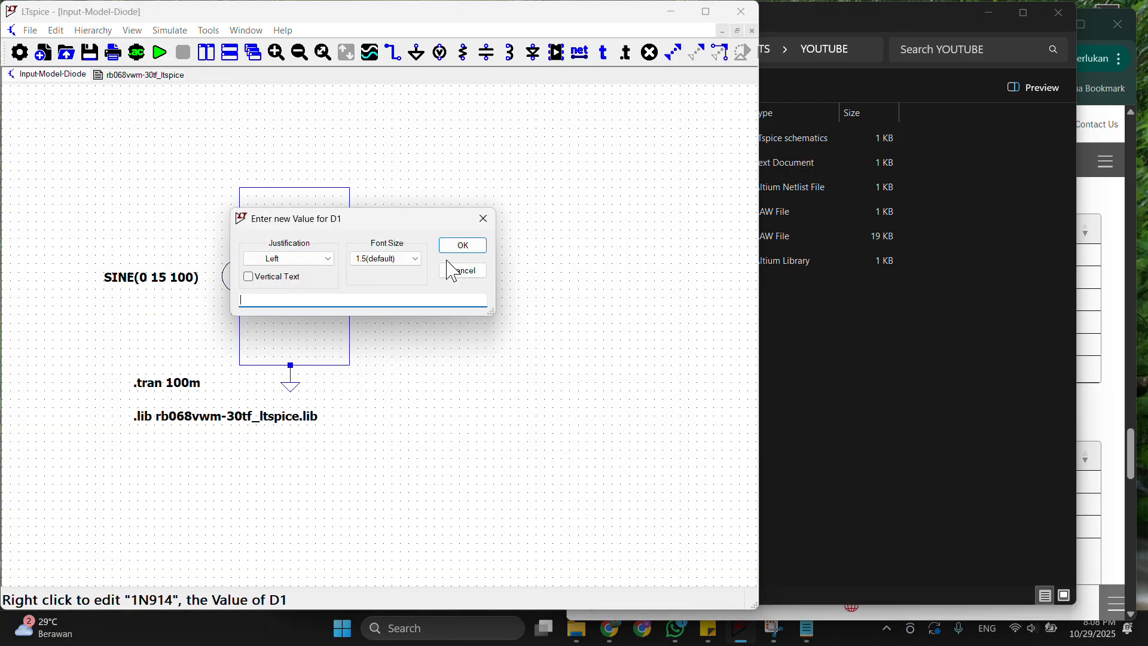
left_click(456, 245)
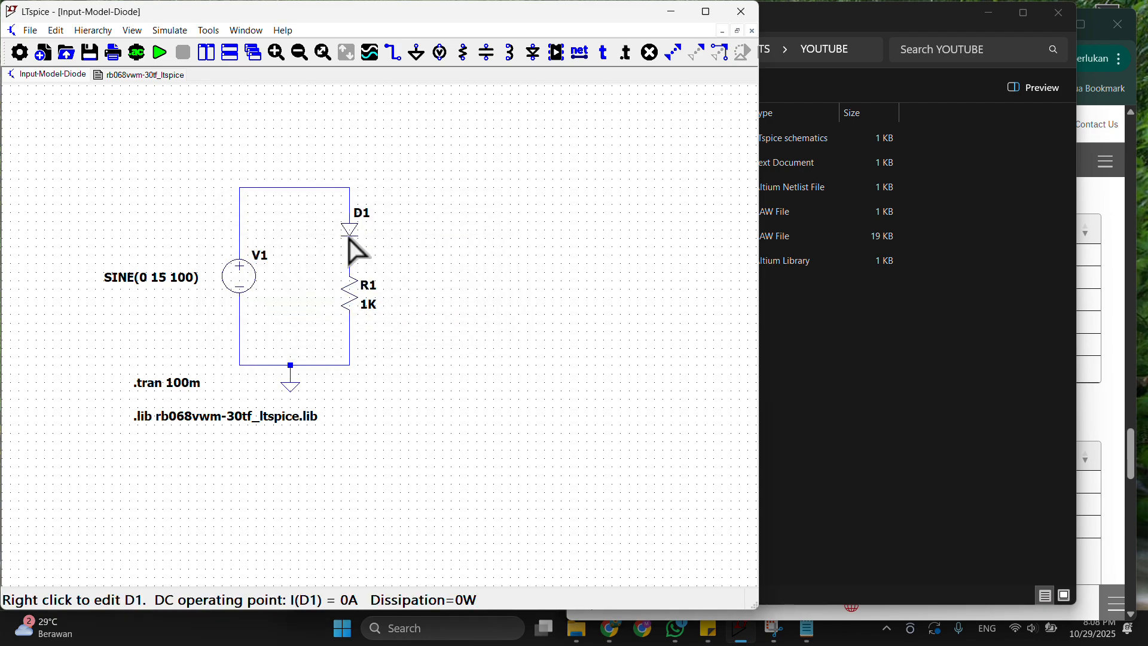
Examine D1's diode properties and the list of selectable diodes, and close both without making a choice.
right_click(355, 250)
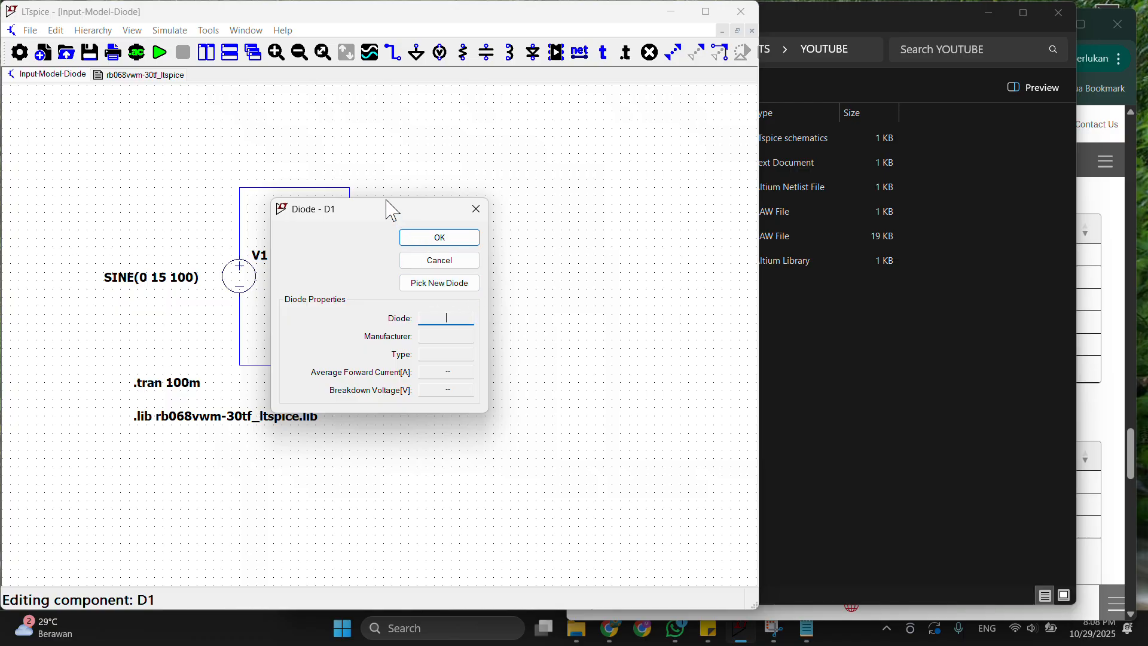
left_click_drag(388, 209, 534, 184)
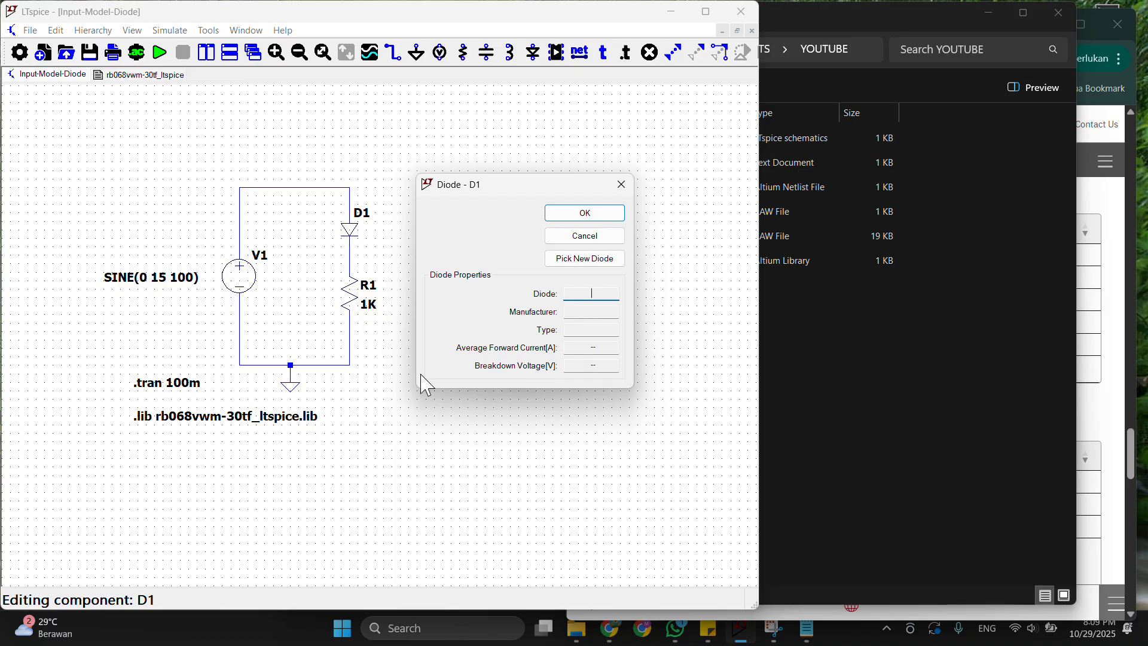
left_click(550, 258)
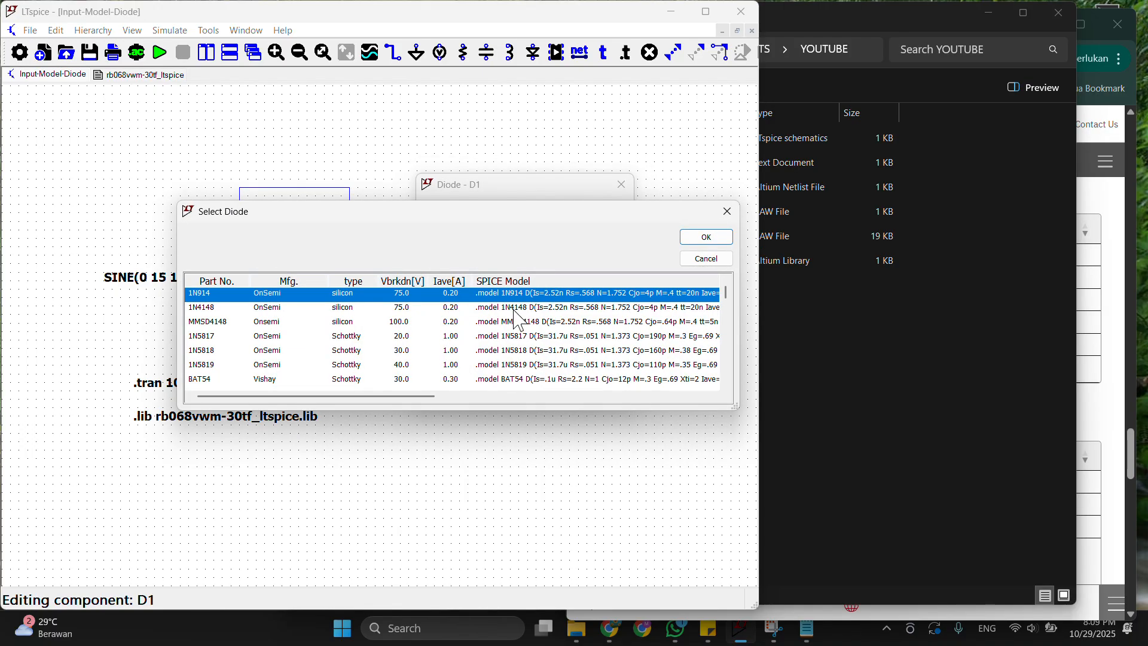
left_click(707, 258)
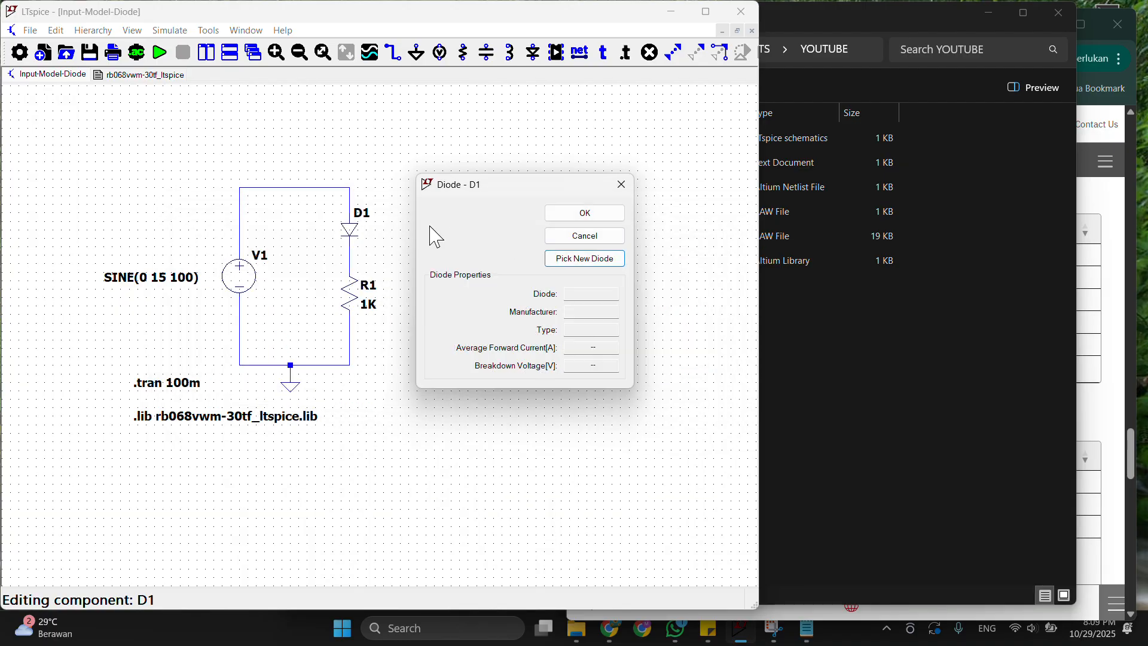
left_click(621, 185)
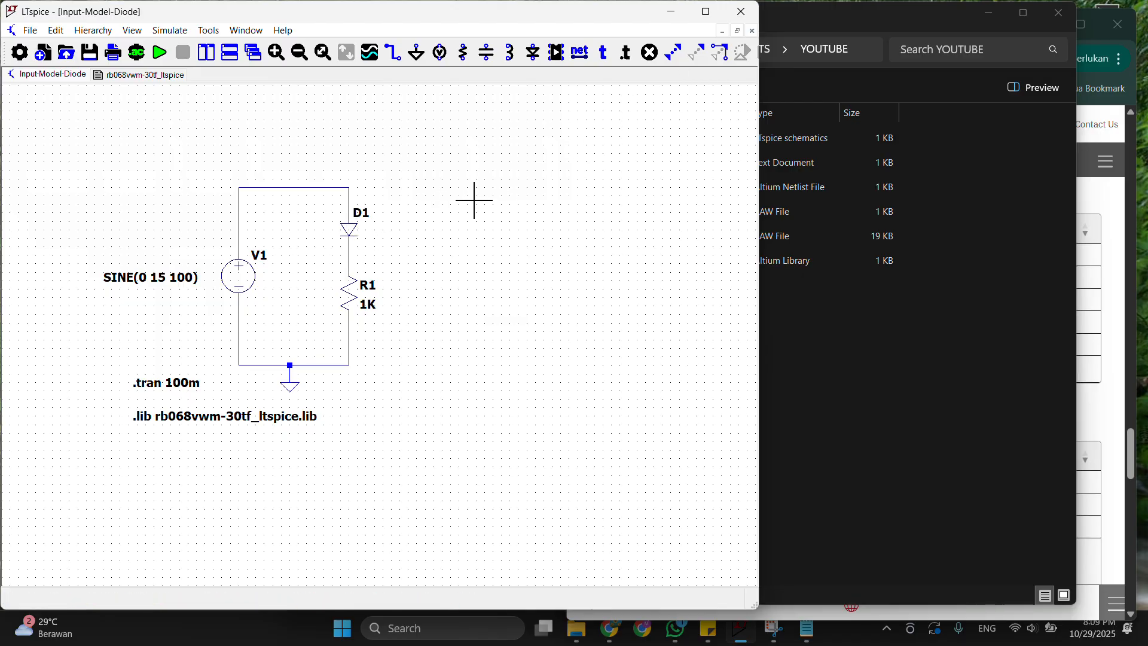
Delete diode D1 from the schematic and place a new diode in the gap above R1.
key("Delete")
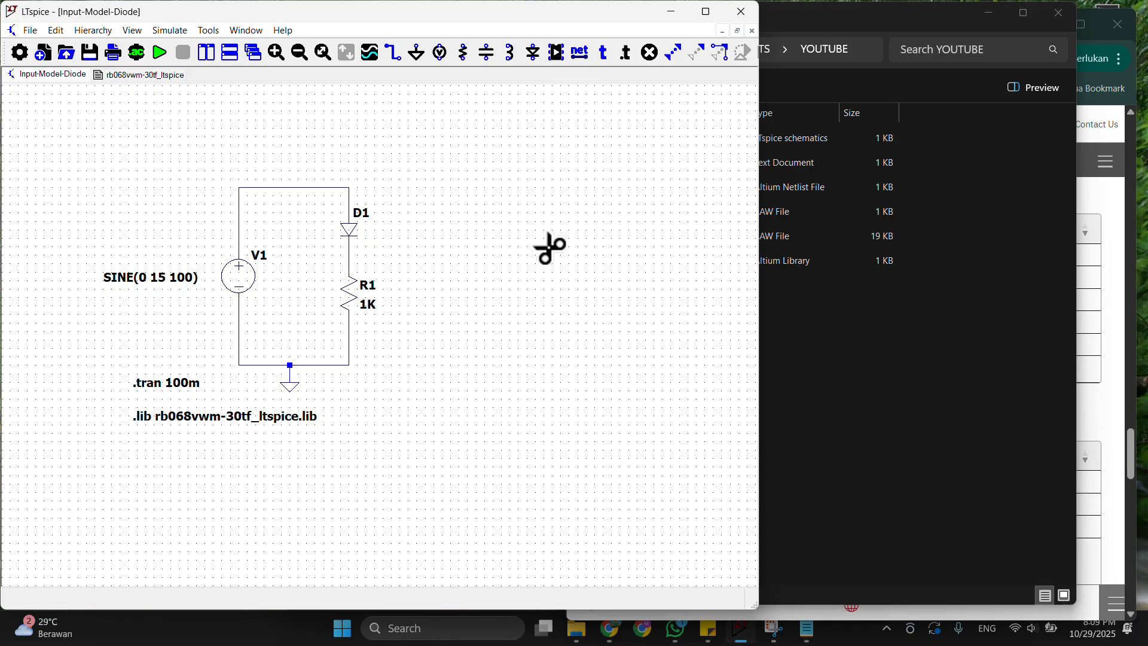
left_click(353, 228)
key("Escape")
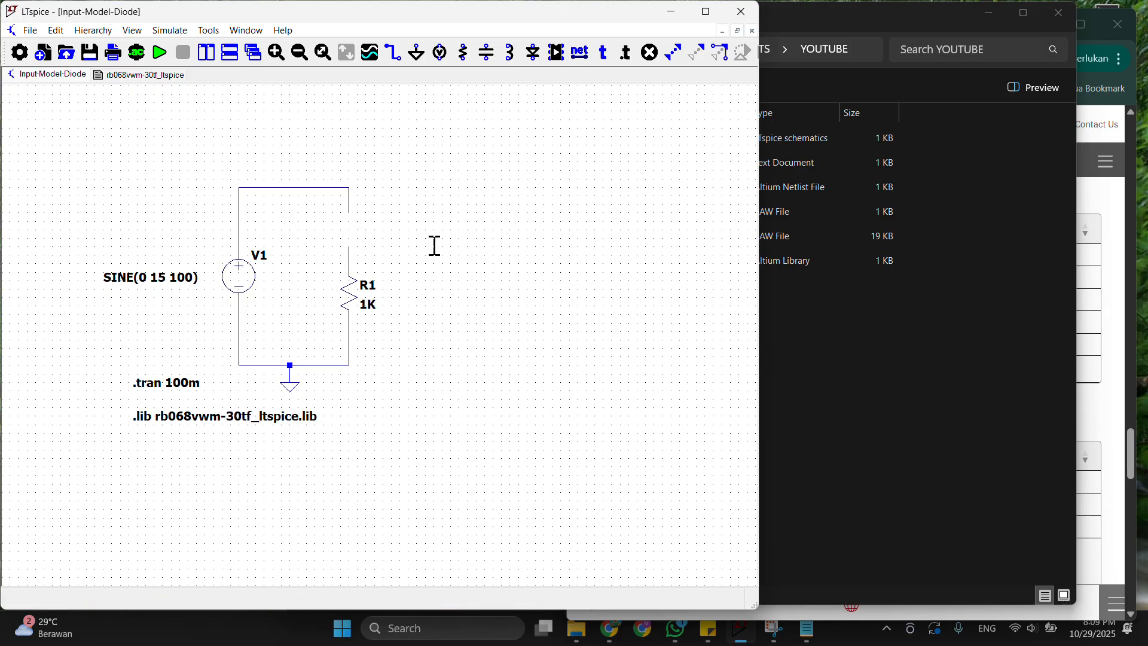
key("d")
left_click(352, 220)
key("Escape")
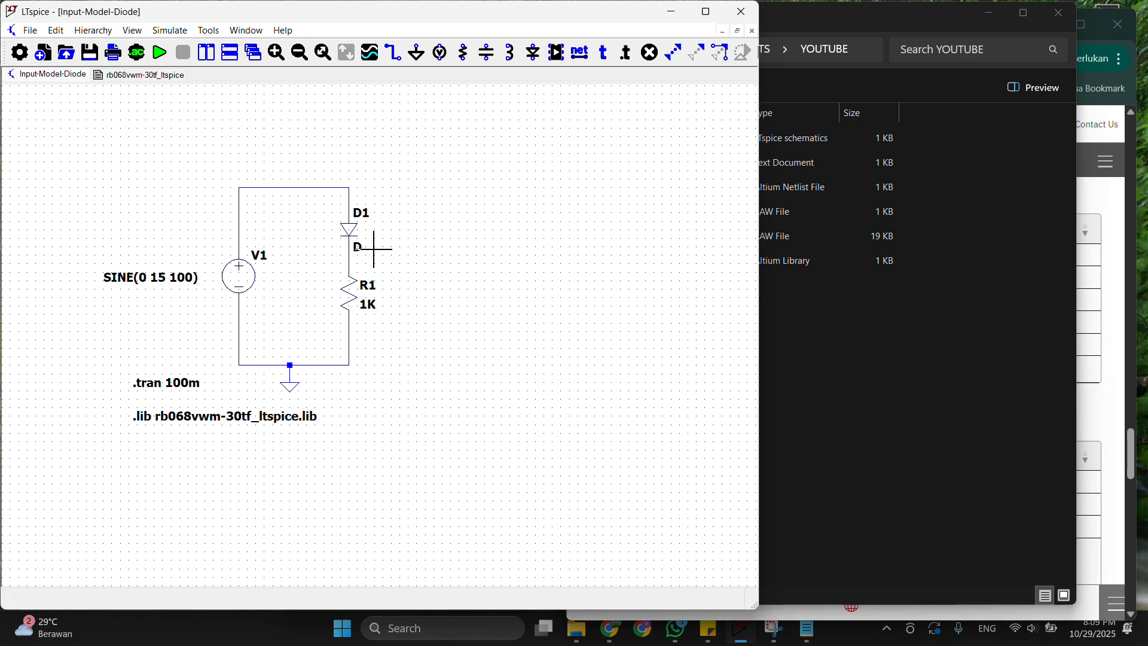
Set the new diode D1's value to RB068VWM-30TF.
right_click(359, 247)
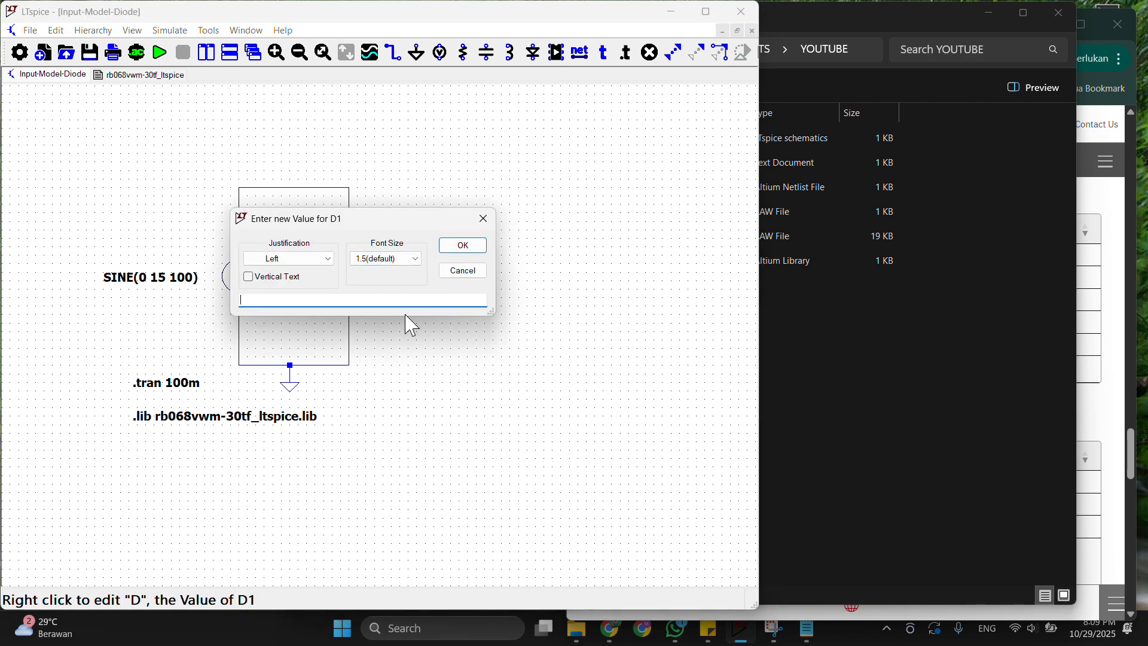
type("RB068VWM-30TF")
key("Return")
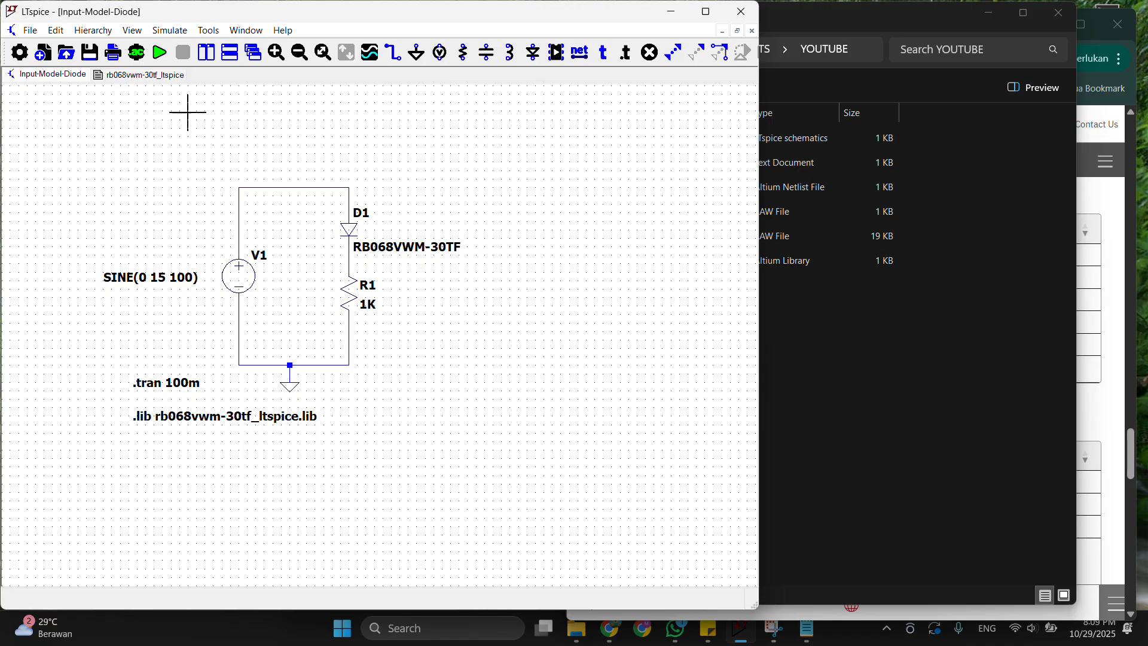
Run the simulation with the default diode model, then close its results and maximize the schematic.
left_click(159, 53)
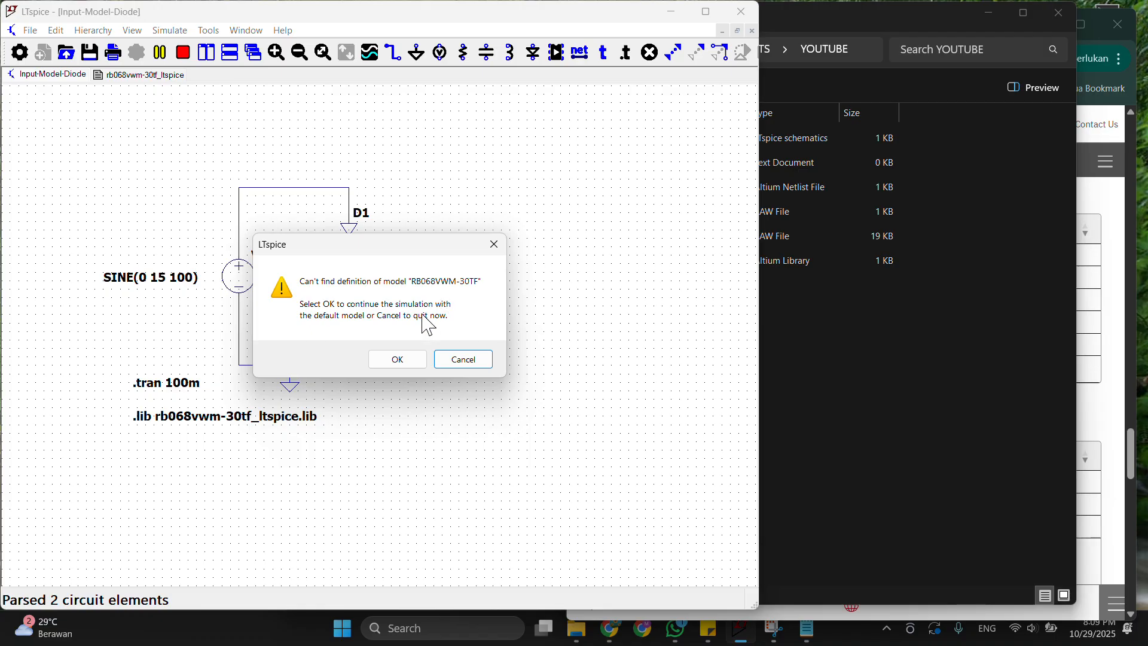
left_click(402, 359)
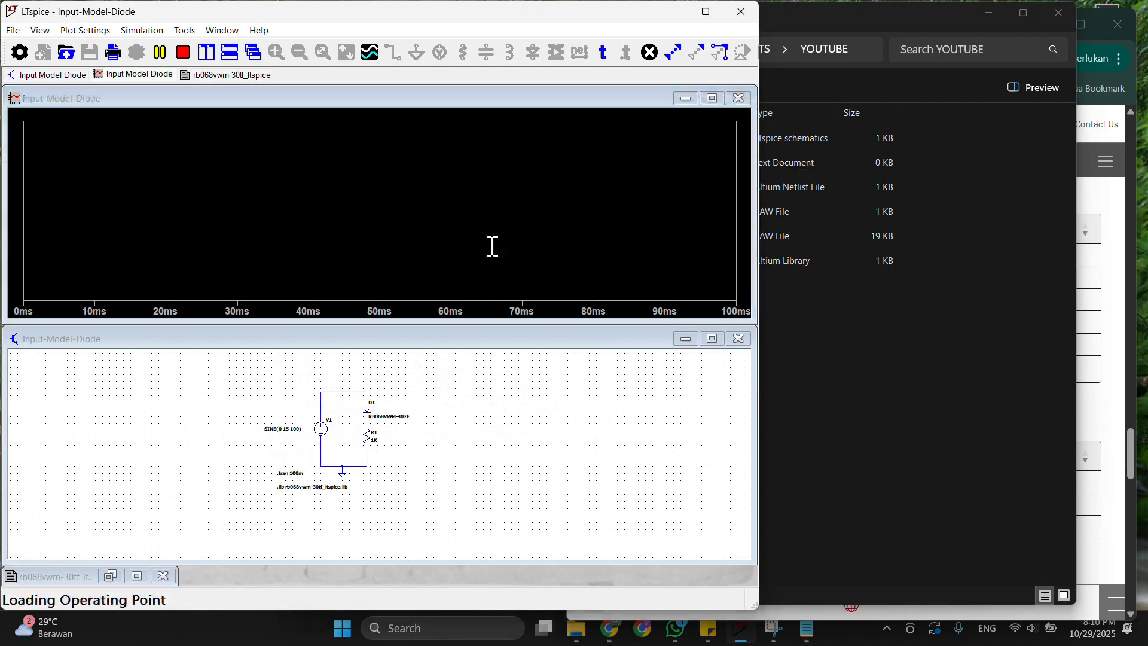
left_click(731, 143)
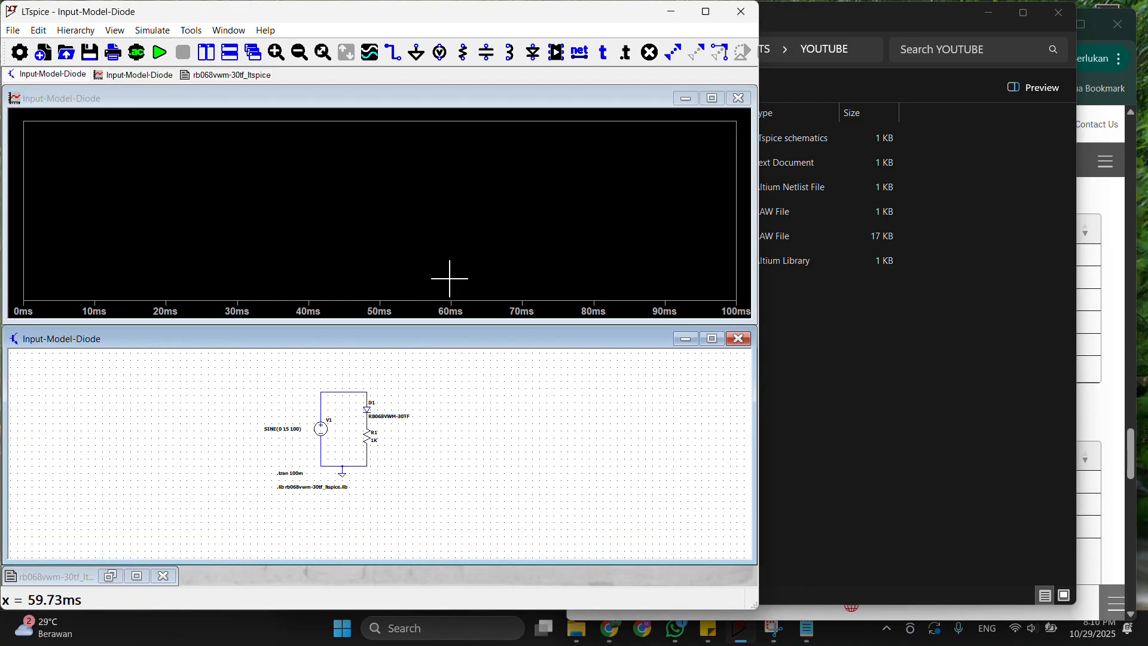
right_click(521, 192)
left_click(736, 100)
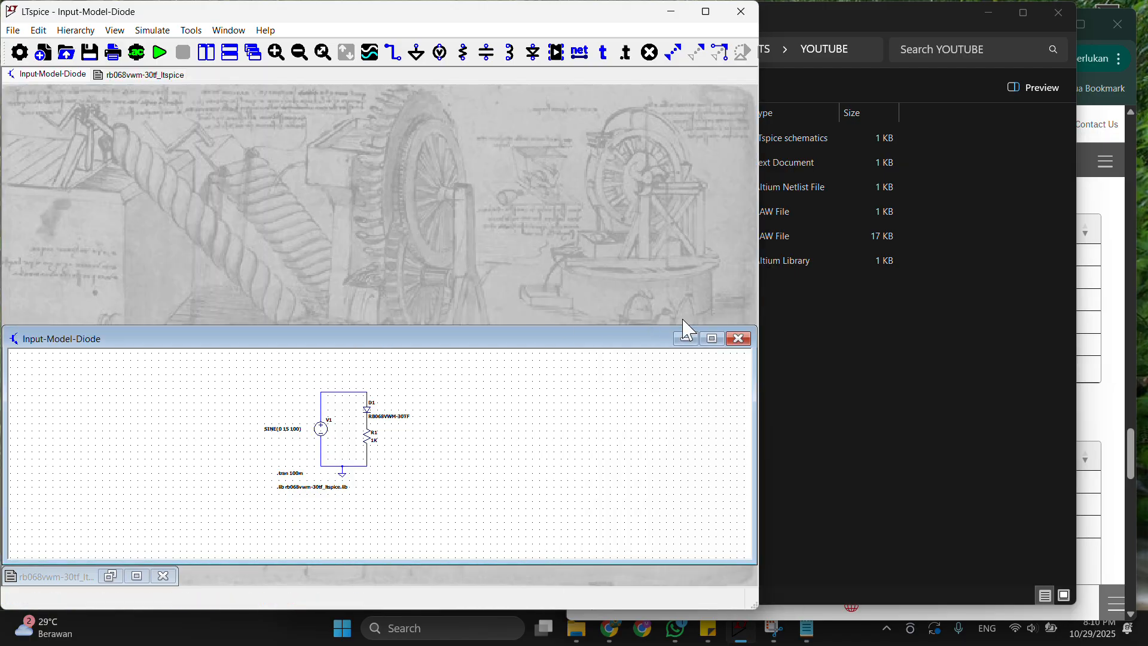
left_click(710, 339)
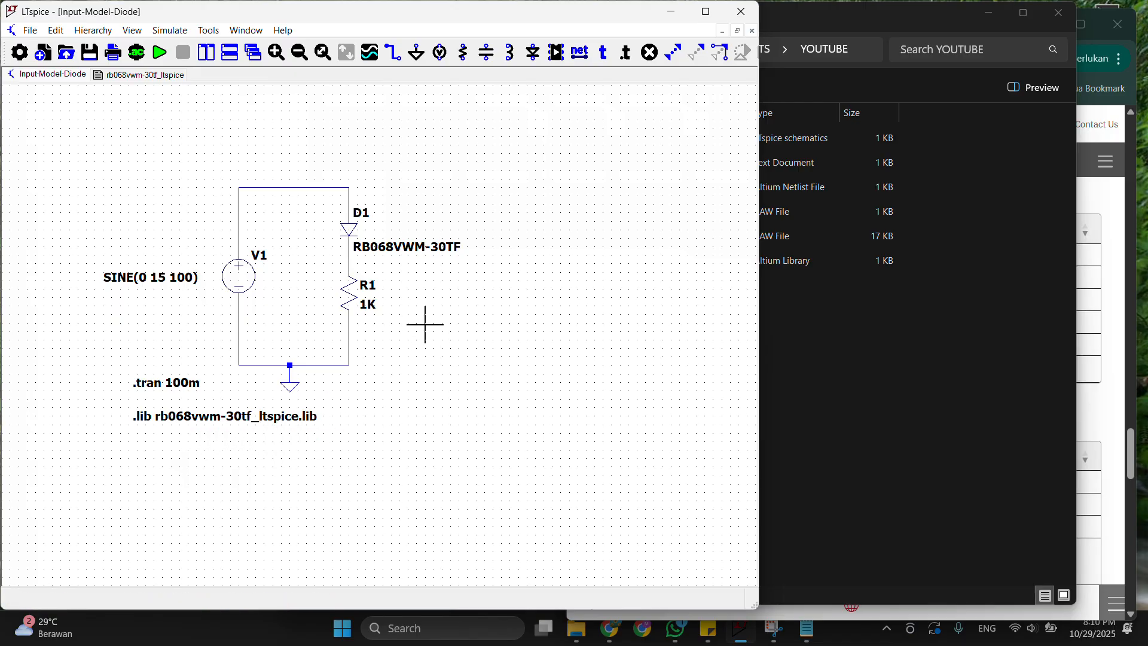
Check the files in the YOUTUBE folder, then open the library search path setting for editing.
left_click(891, 325)
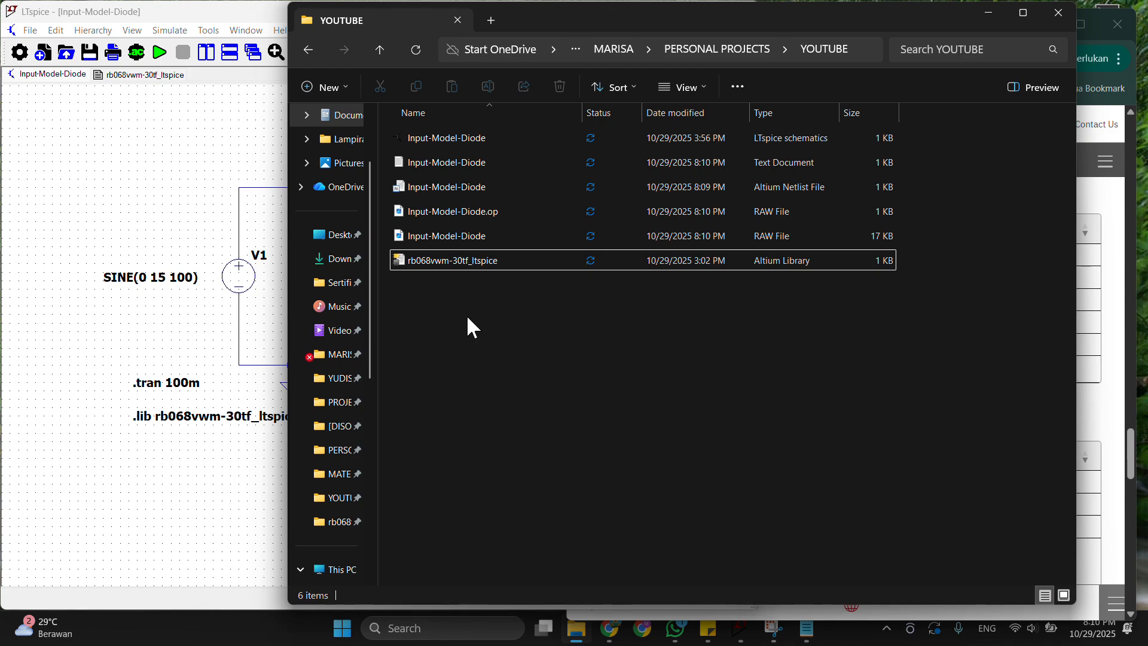
left_click(133, 333)
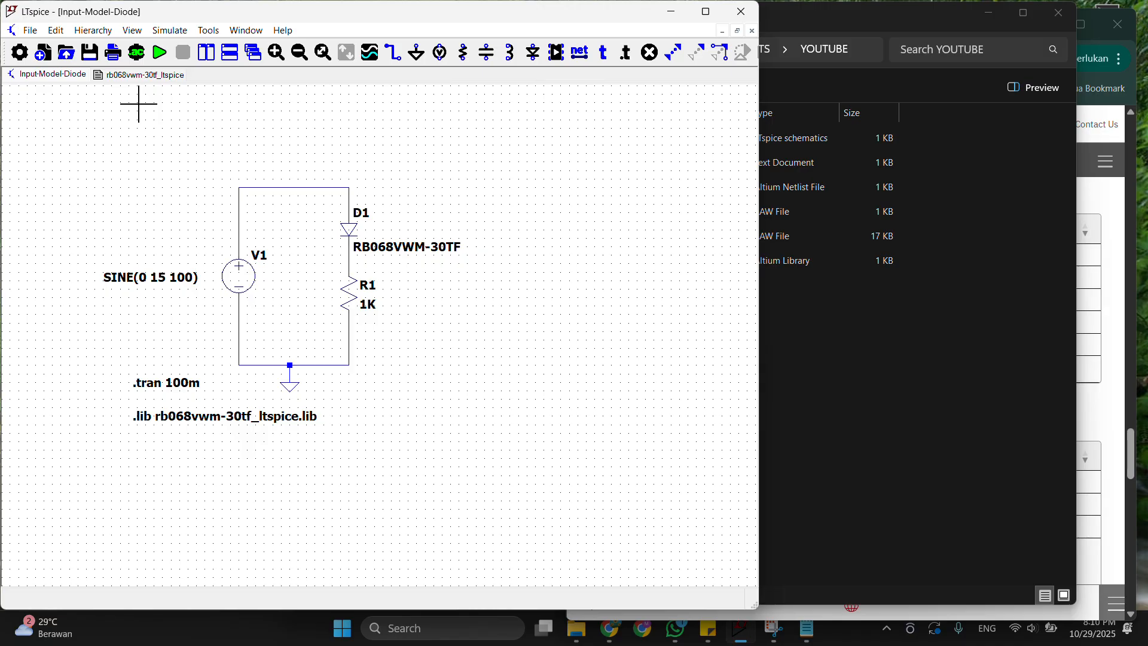
left_click(18, 53)
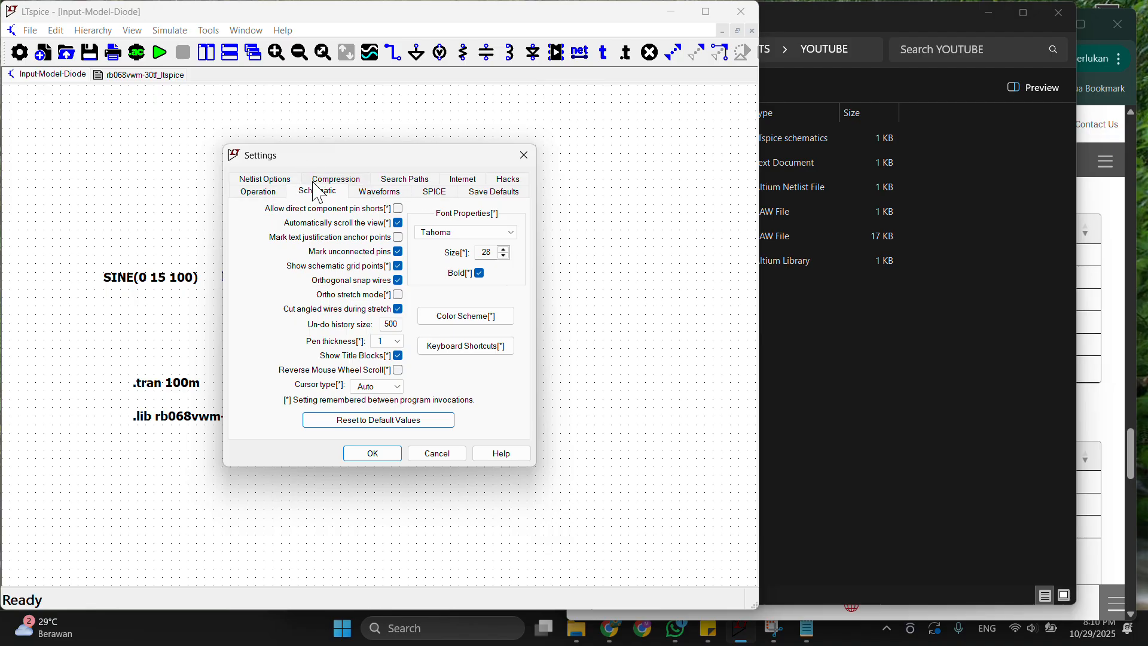
left_click(398, 182)
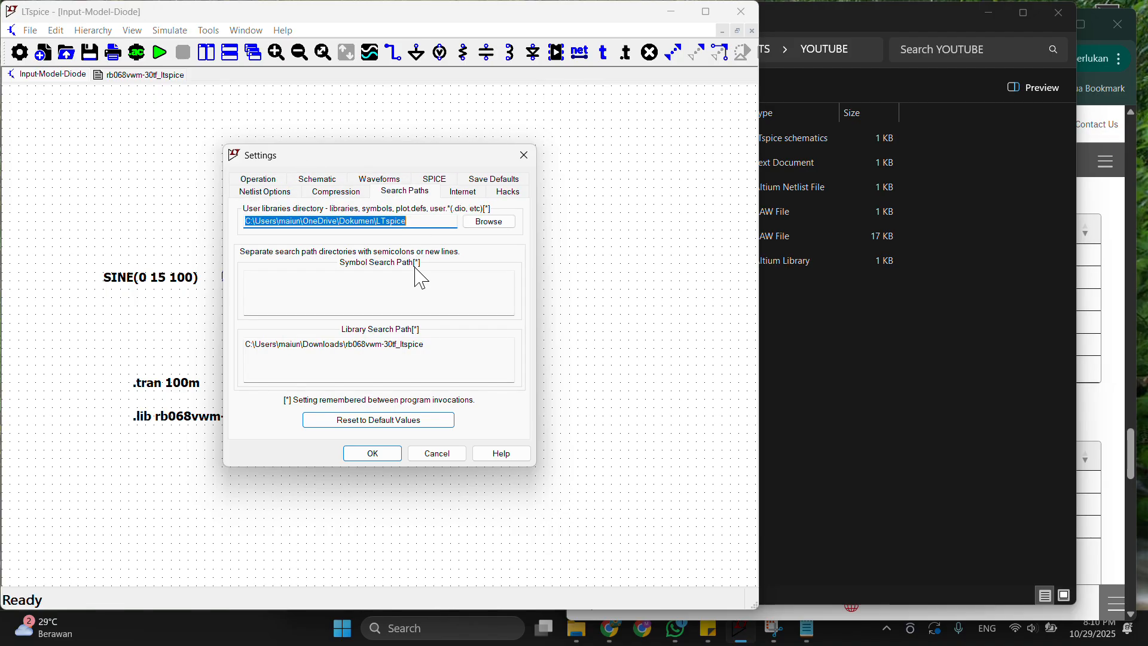
left_click(376, 345)
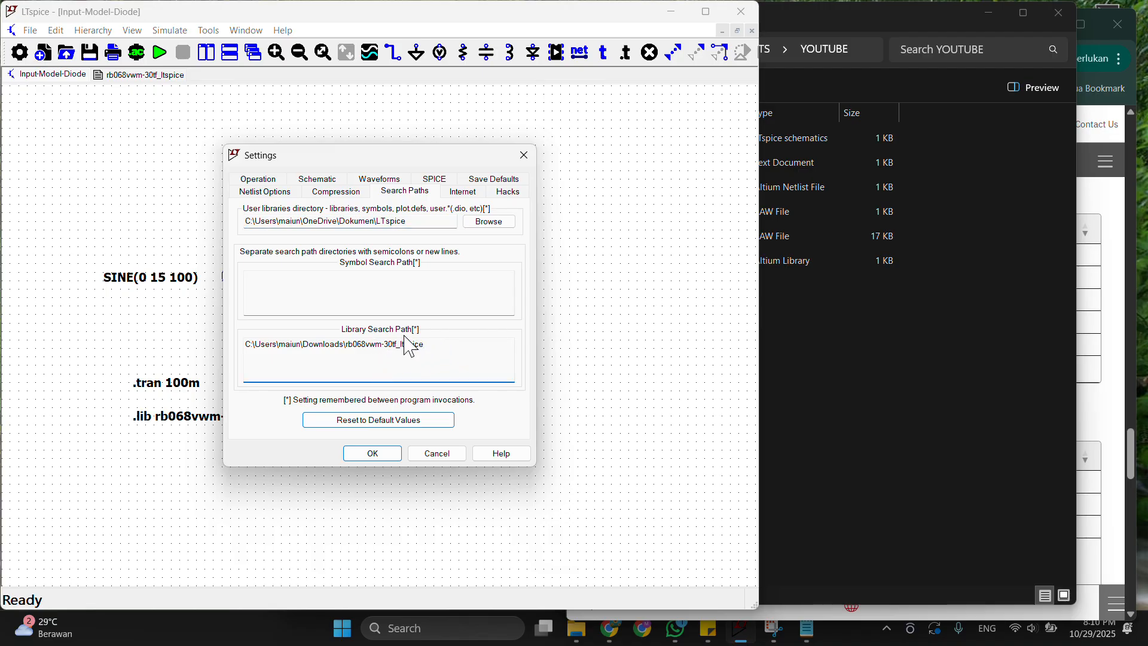
left_click(462, 350)
left_click_drag(386, 154, 370, 118)
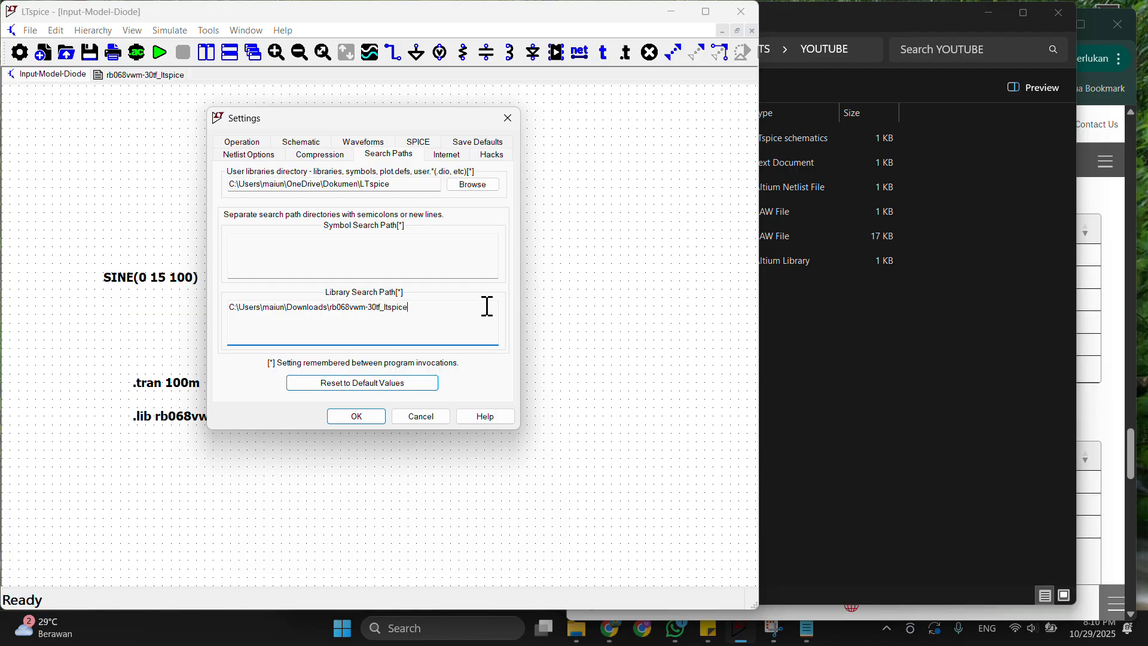
Switch to File Explorer and copy the full path of the YOUTUBE project folder.
left_click(841, 345)
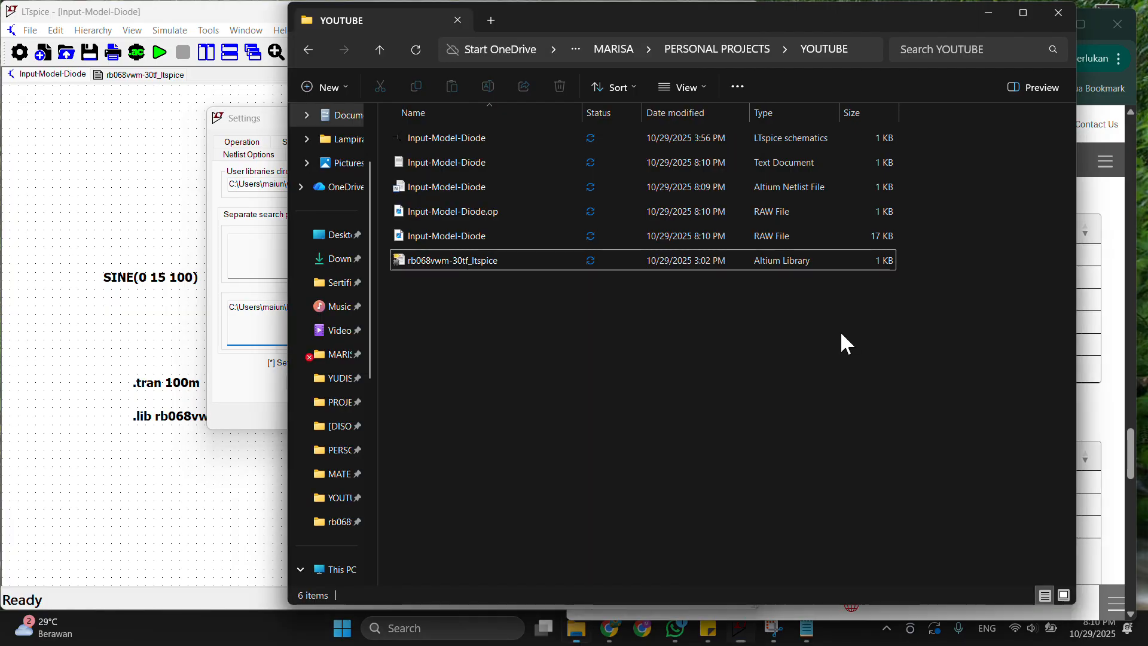
left_click(860, 46)
right_click(767, 51)
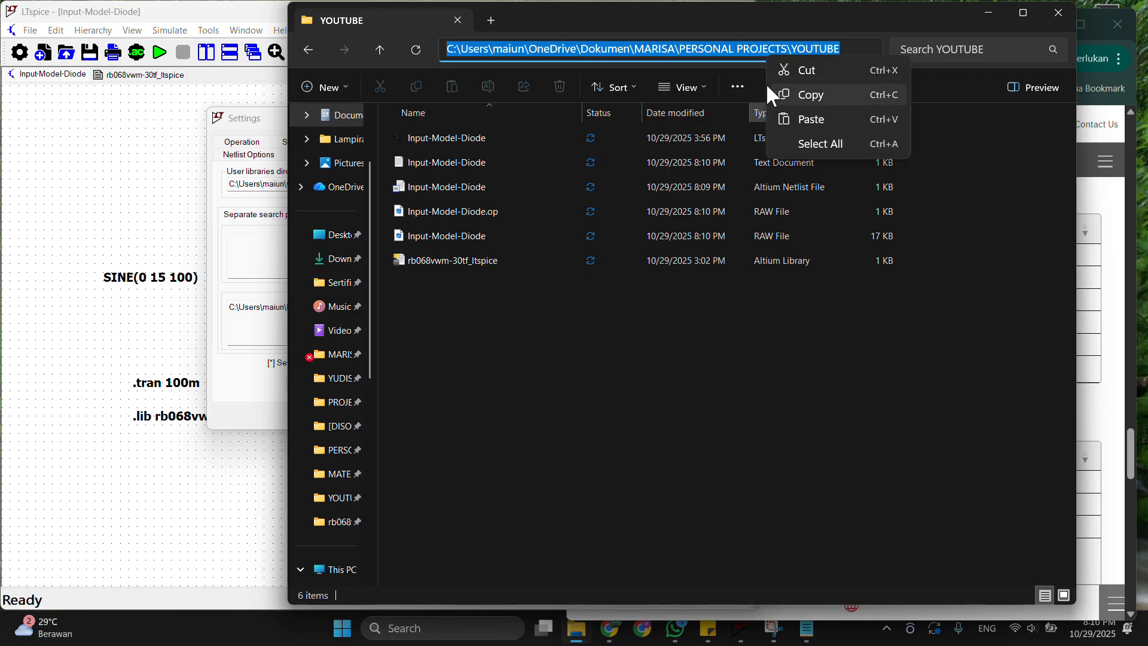
left_click(806, 97)
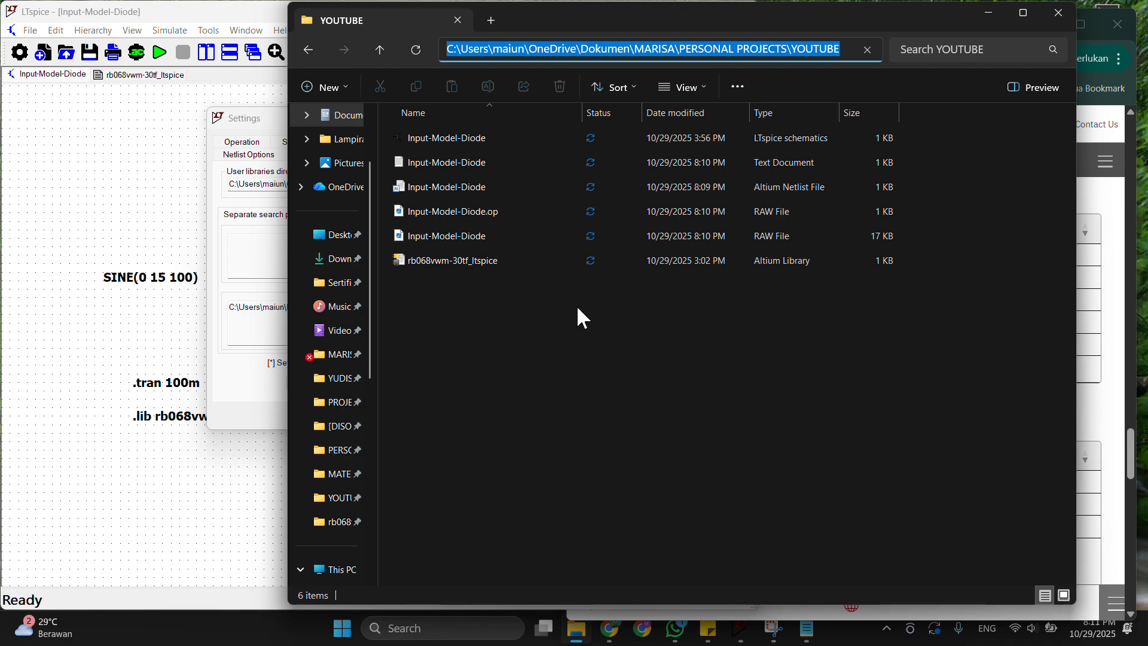
left_click(576, 305)
Switch back to LTspice, add the copied YOUTUBE folder path as a second library search path line, and accept the settings.
left_click(98, 343)
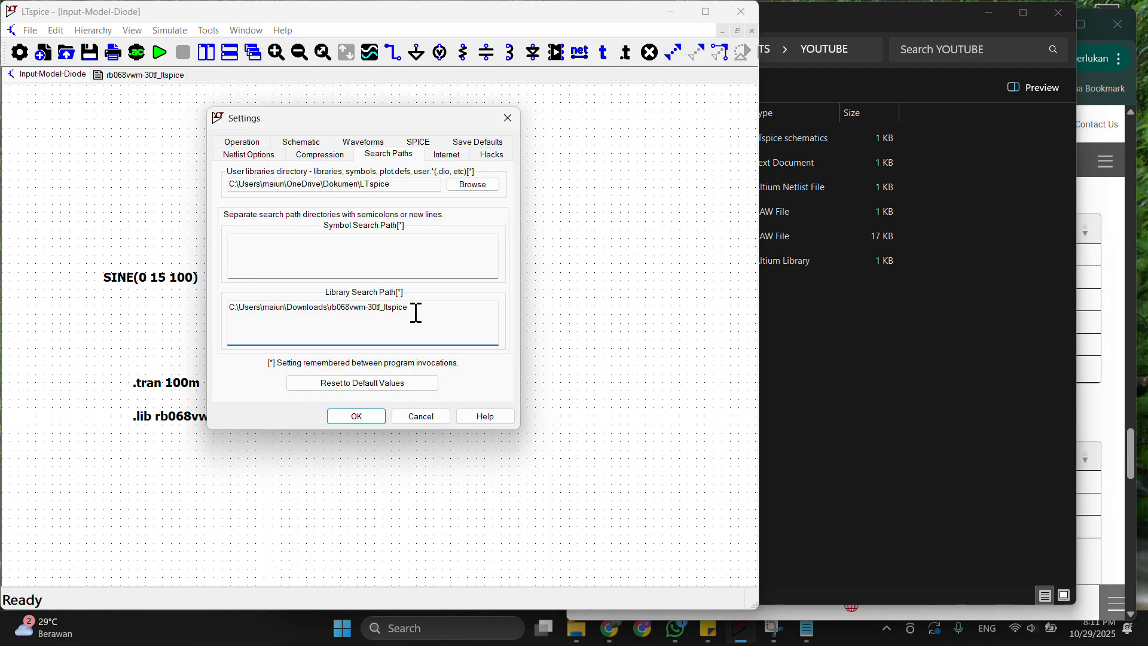
key("Return")
key("ctrl+v")
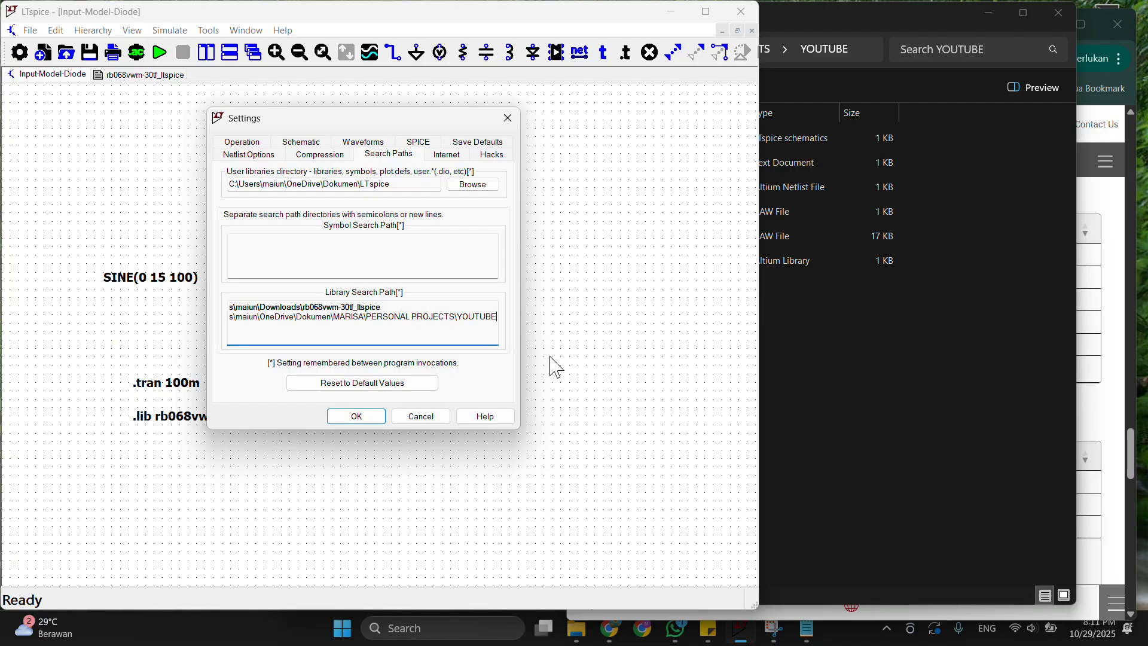
left_click(356, 416)
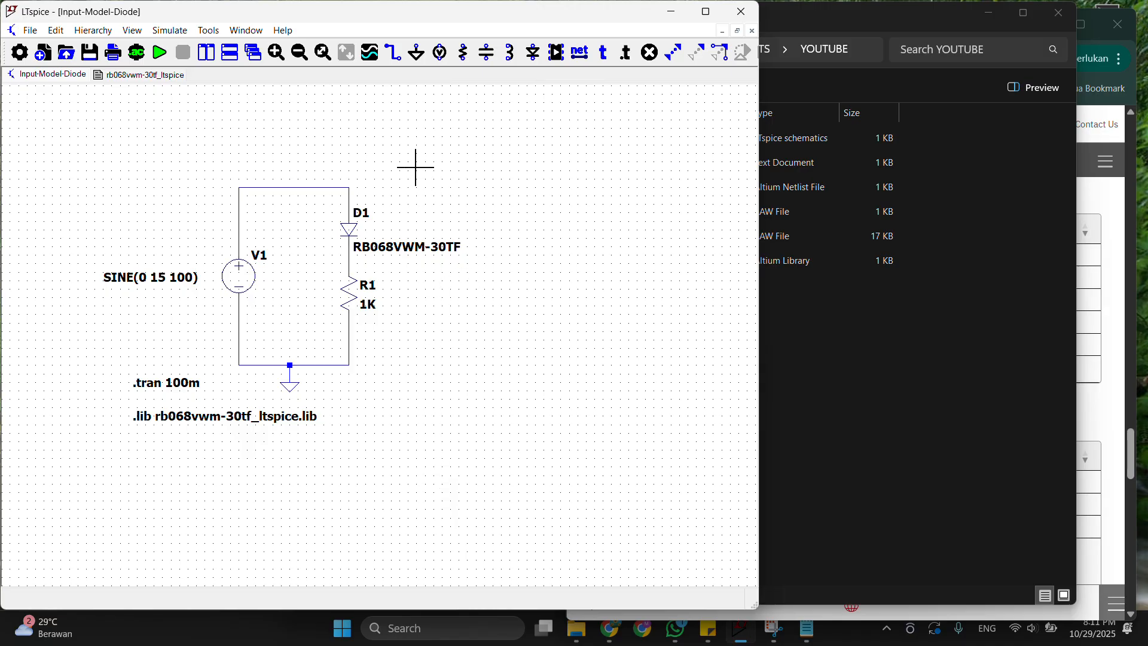
Rerun the simulation, continue with the default diode model, and close the SPICE output log.
left_click(161, 55)
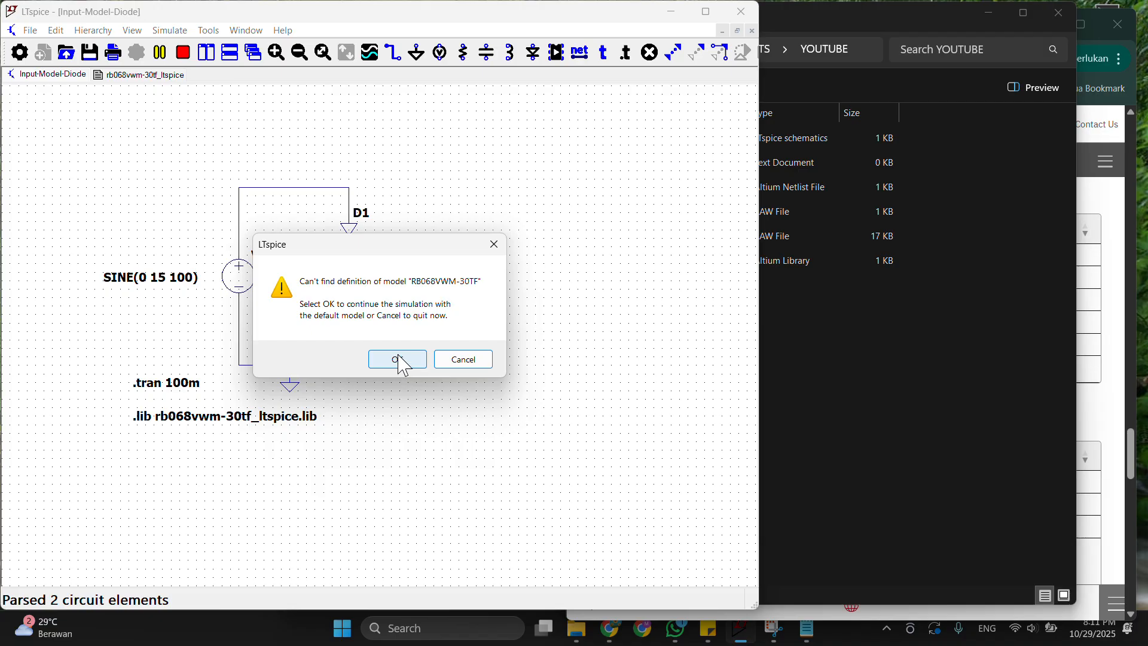
left_click(403, 368)
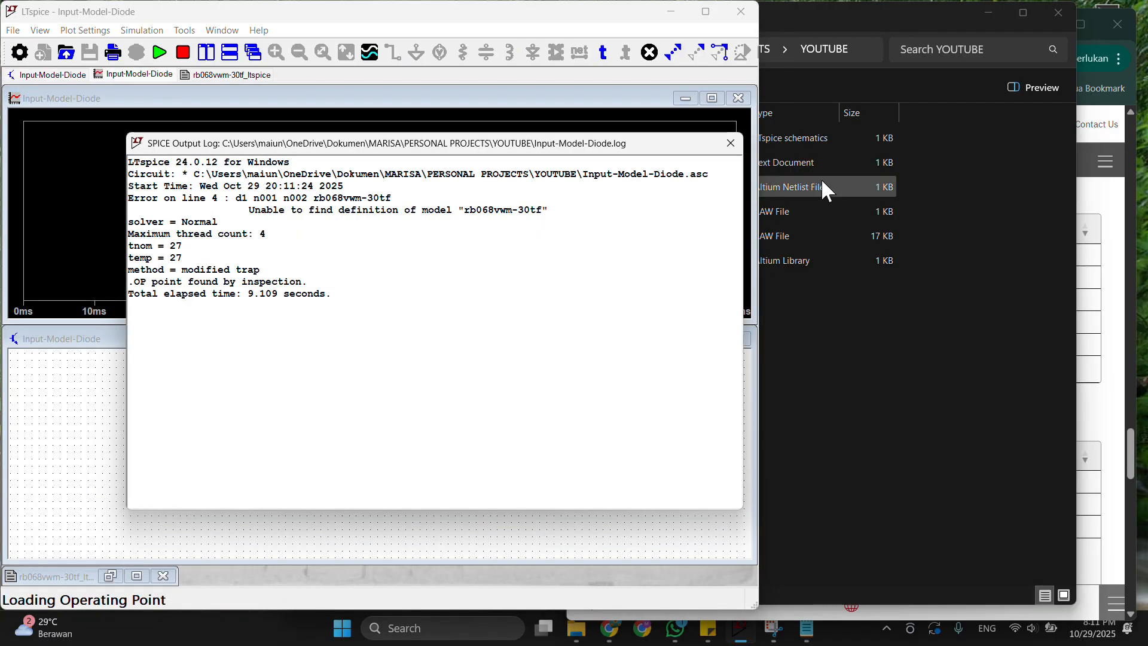
left_click(730, 143)
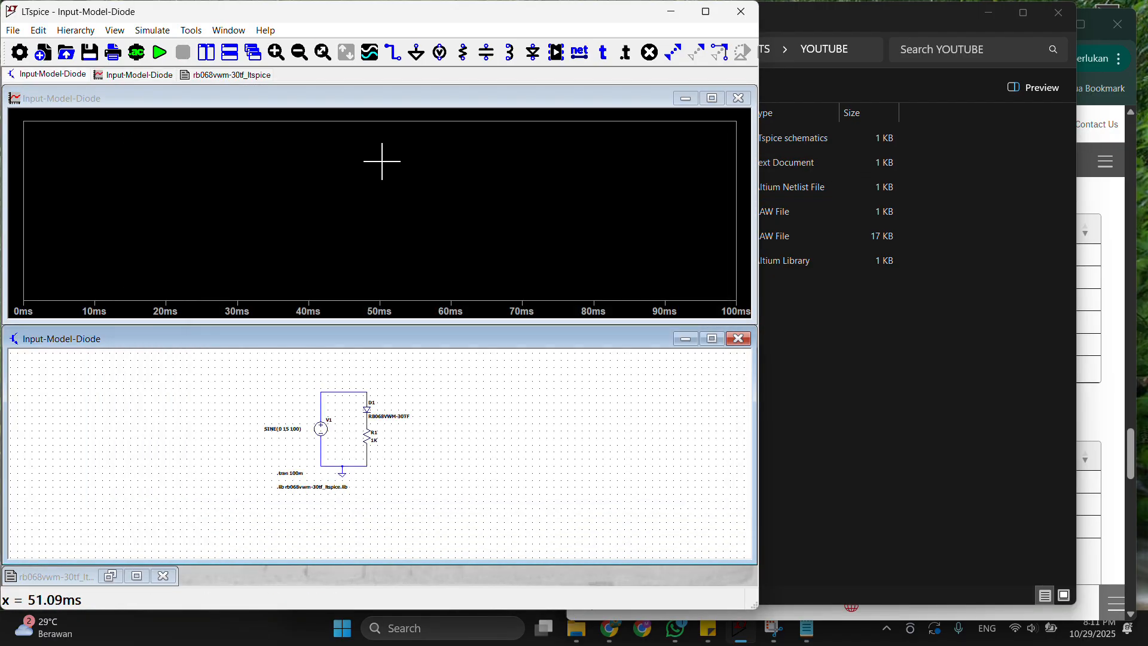
Examine the rb068vwm-30tf_ltspice library file for the exact name in its .MODEL line, then return to the schematic.
left_click(234, 78)
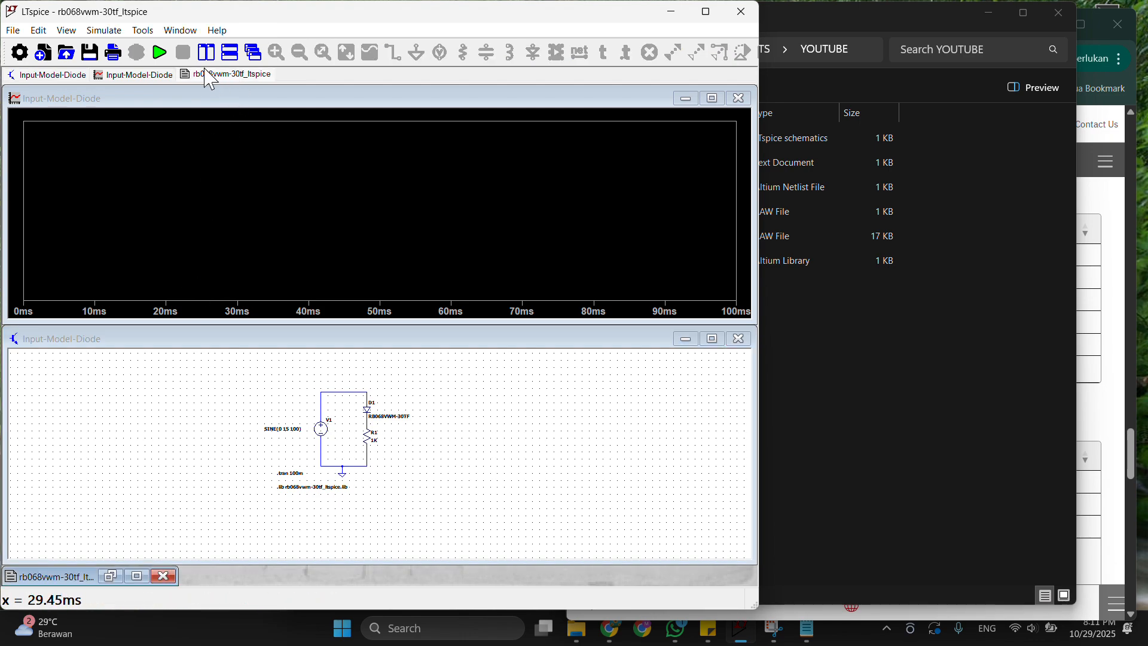
left_click(131, 80)
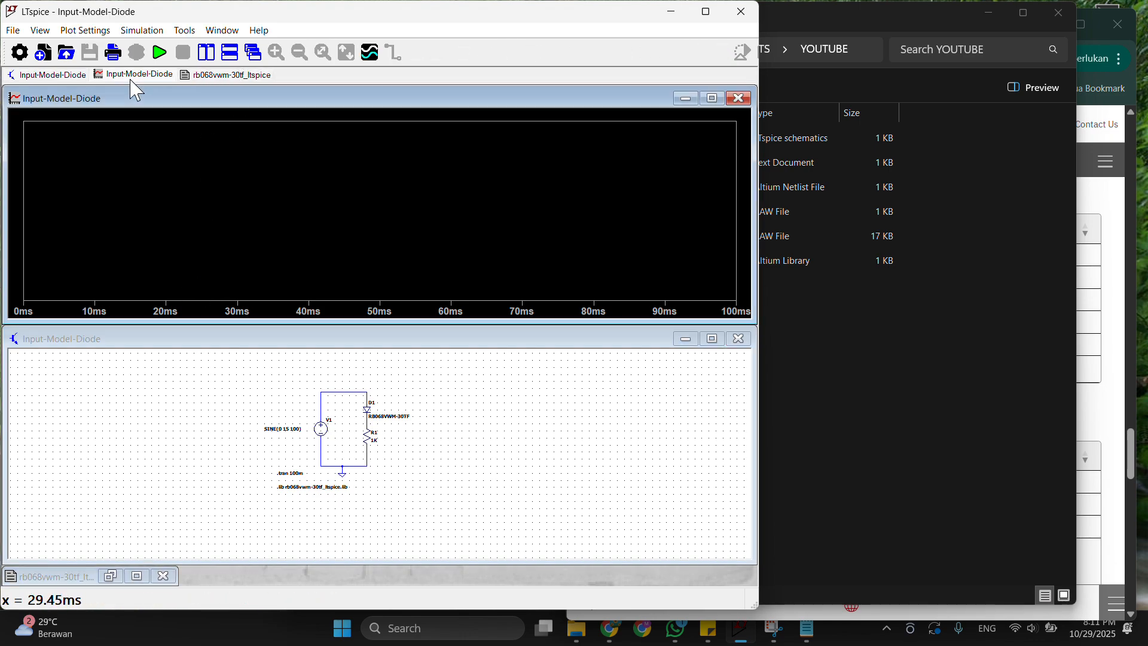
left_click(240, 86)
left_click(137, 576)
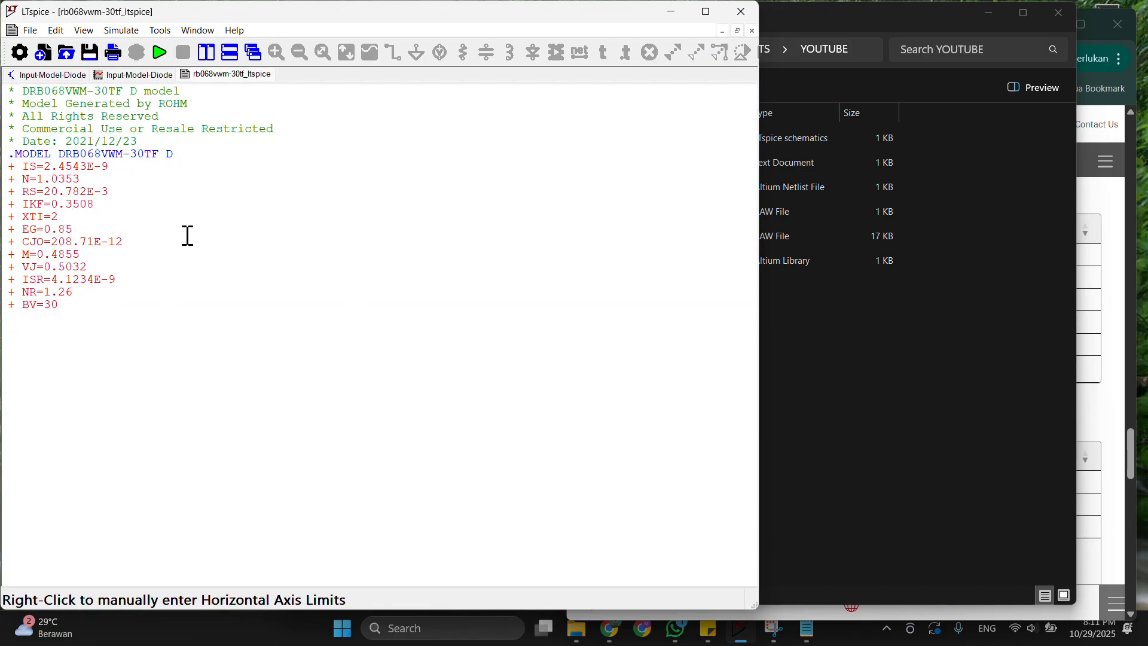
left_click(143, 74)
left_click(55, 75)
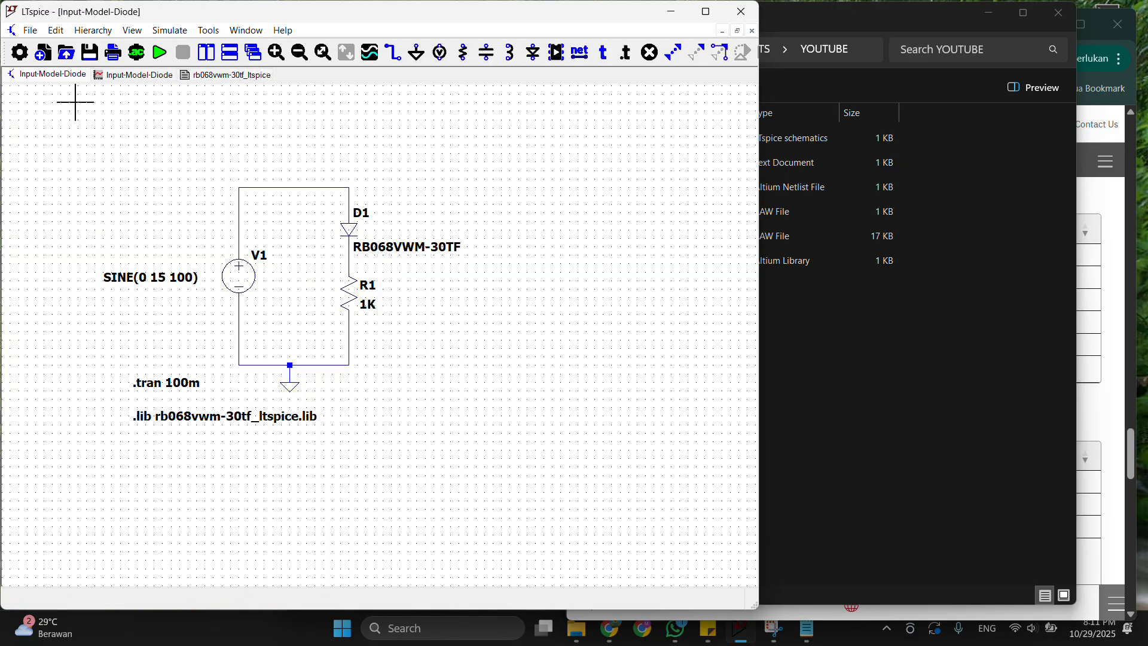
Add the prefix D to D1's value so it reads DRB068VWM-30TF.
right_click(409, 265)
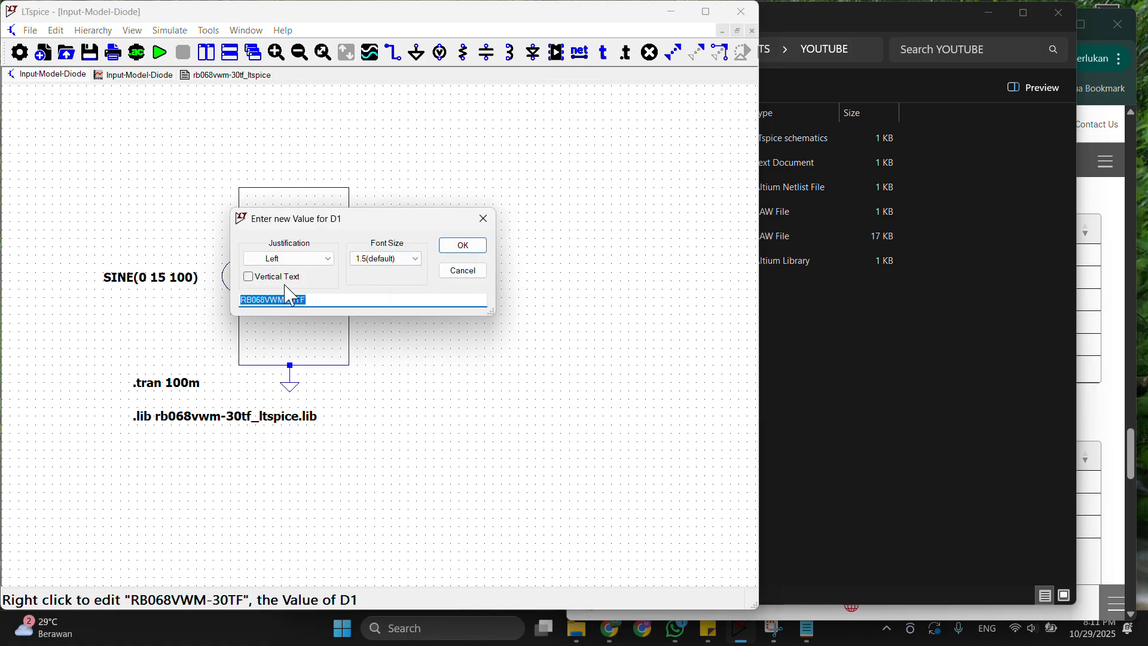
left_click(245, 301)
type("D")
left_click(465, 247)
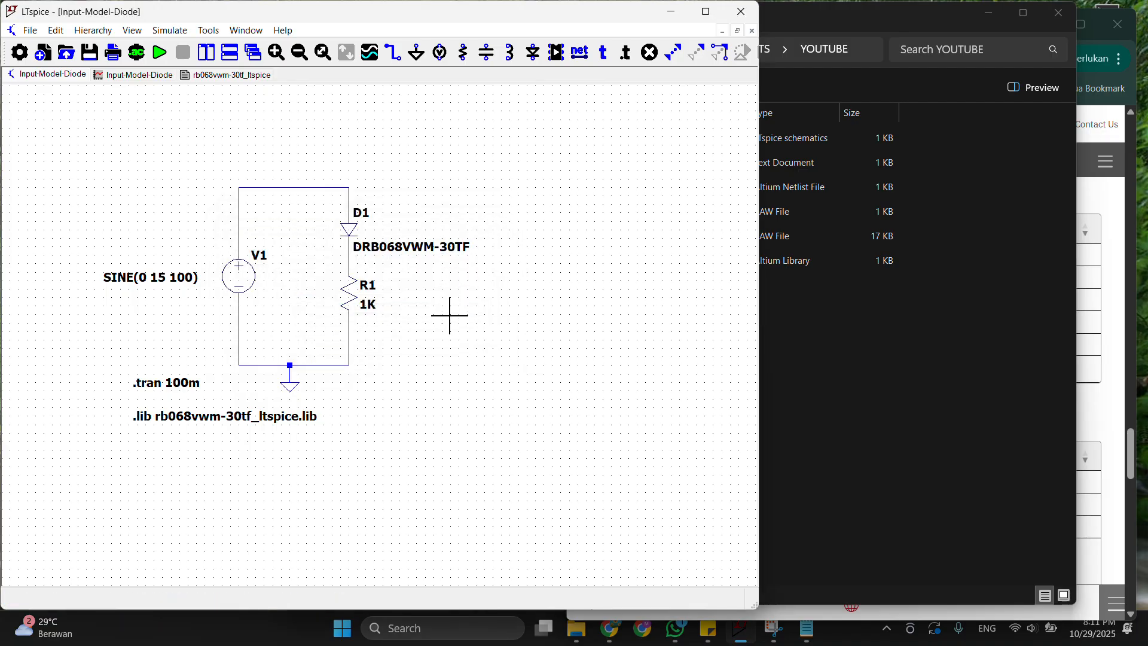
Run the transient simulation and plot the voltage at the node between D1 and R1.
left_click(160, 55)
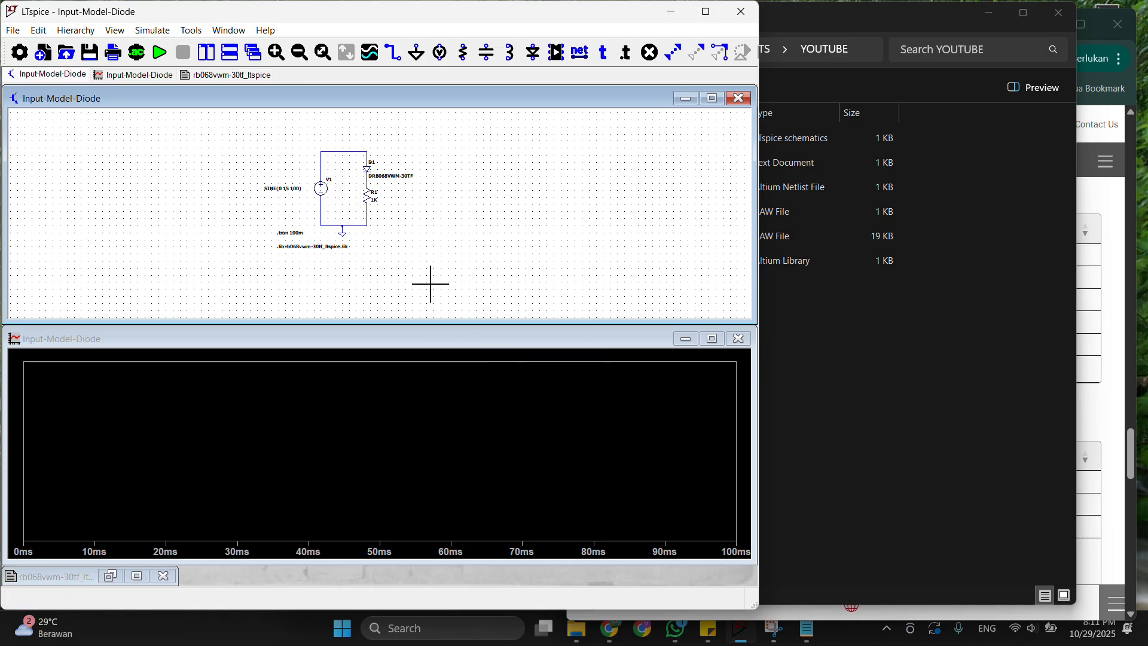
left_click(369, 180)
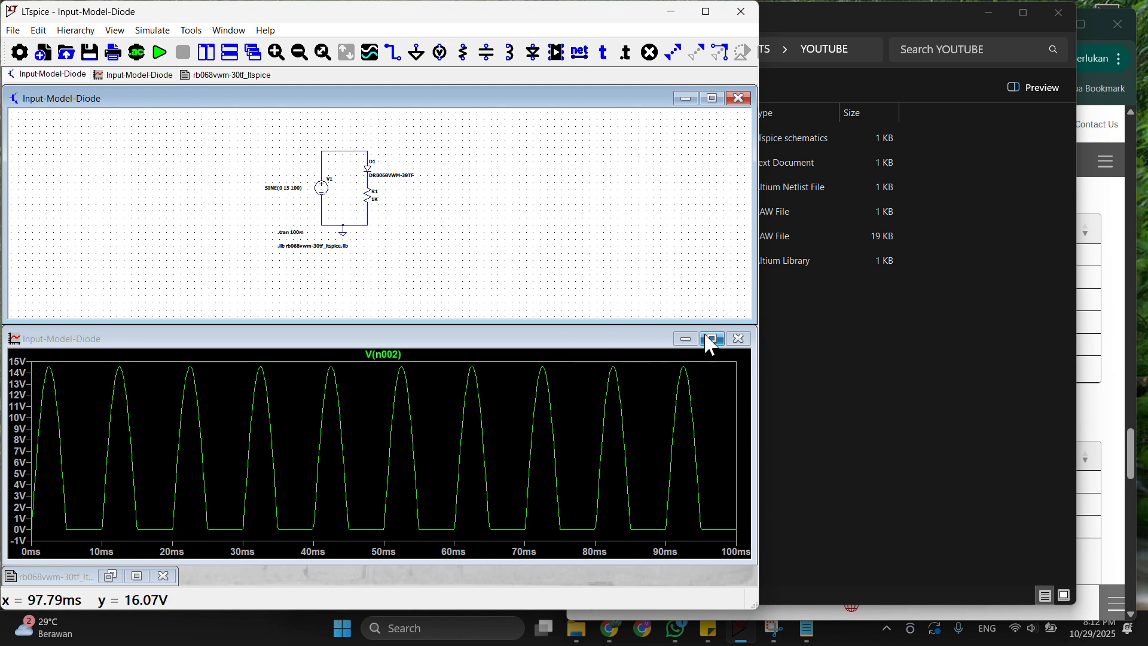
Close the waveform plot and stretch the schematic window down to fill the workspace.
left_click(739, 339)
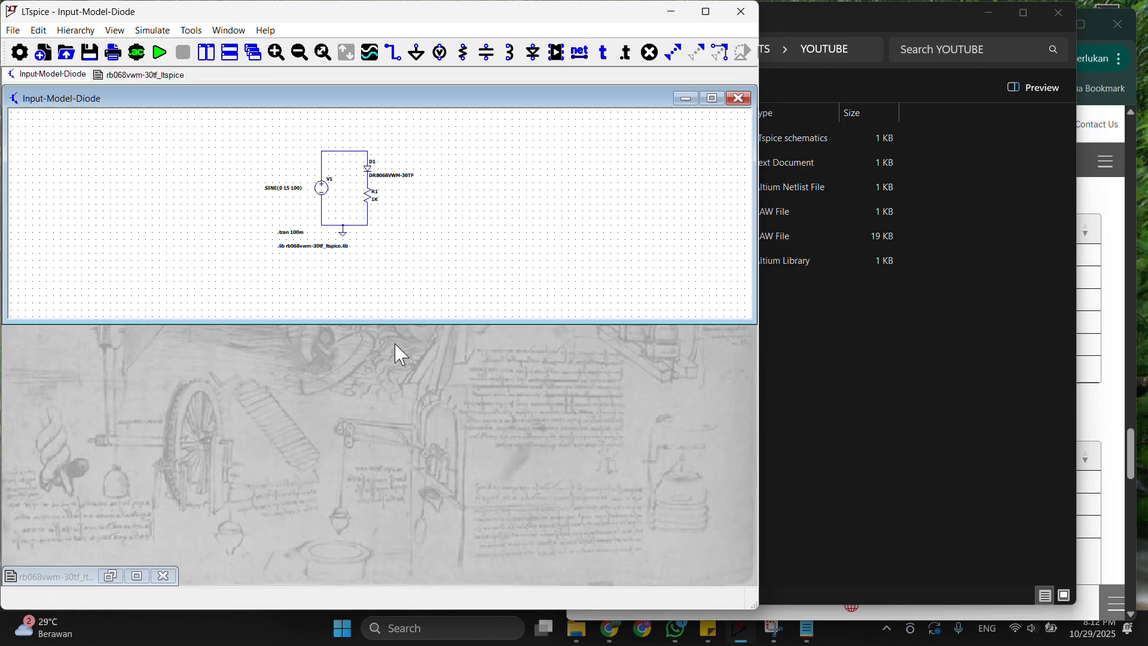
left_click_drag(392, 323, 382, 584)
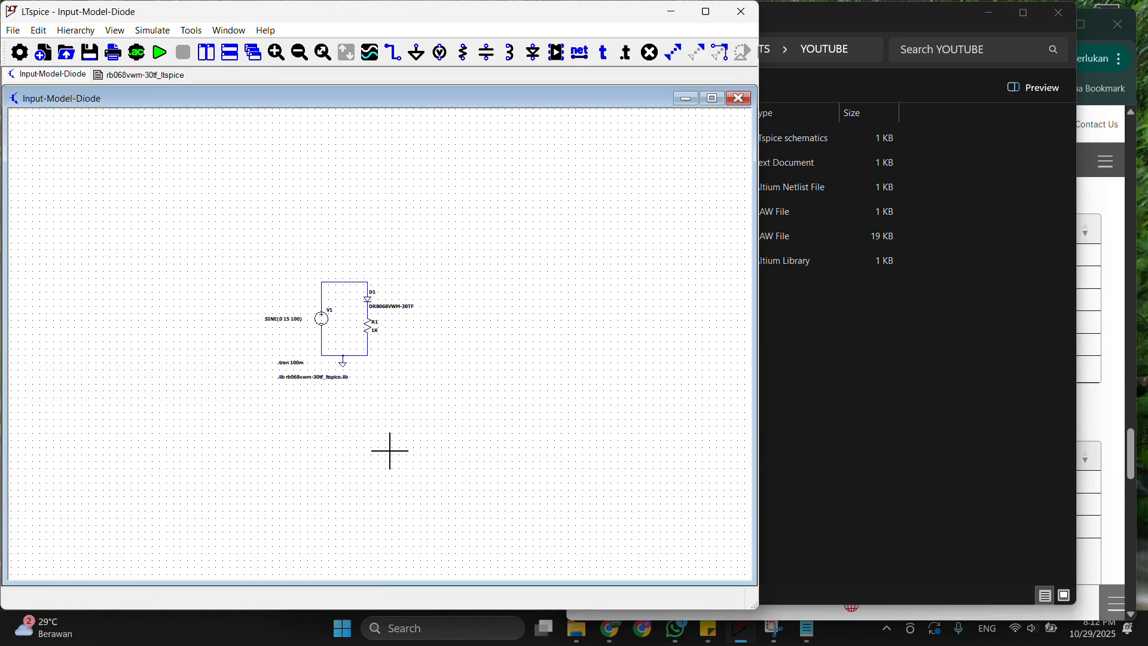
Open the search path settings, place the caret in the Library Search Path entries and move the dialog off the circuit.
scroll(389, 427, "up", 2)
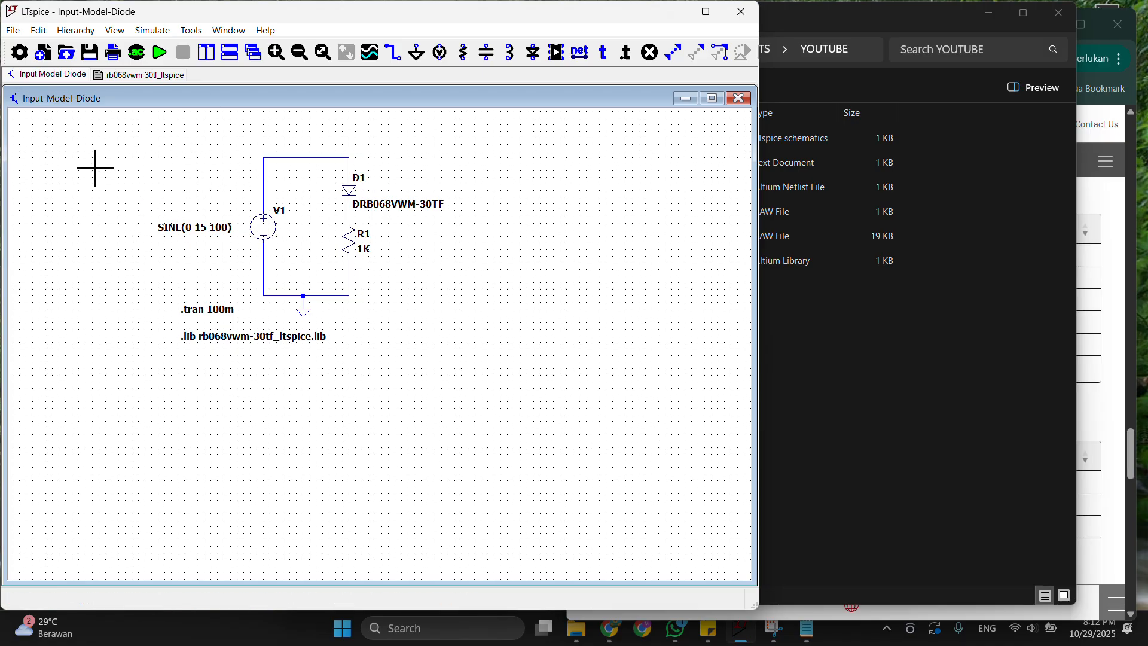
left_click(20, 52)
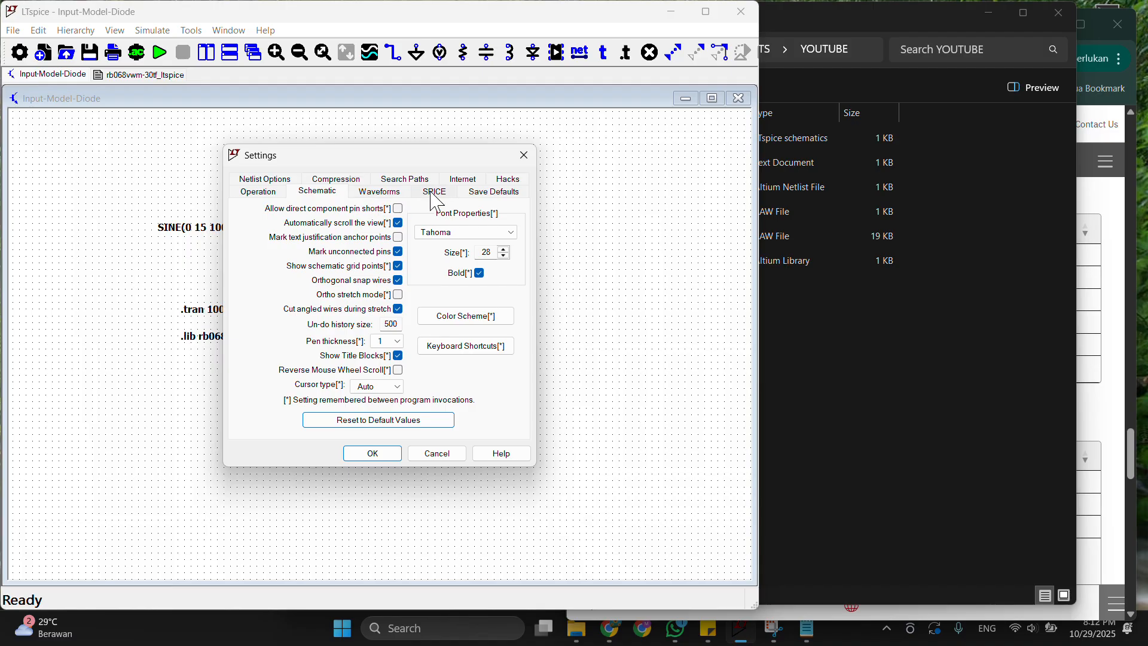
left_click(408, 179)
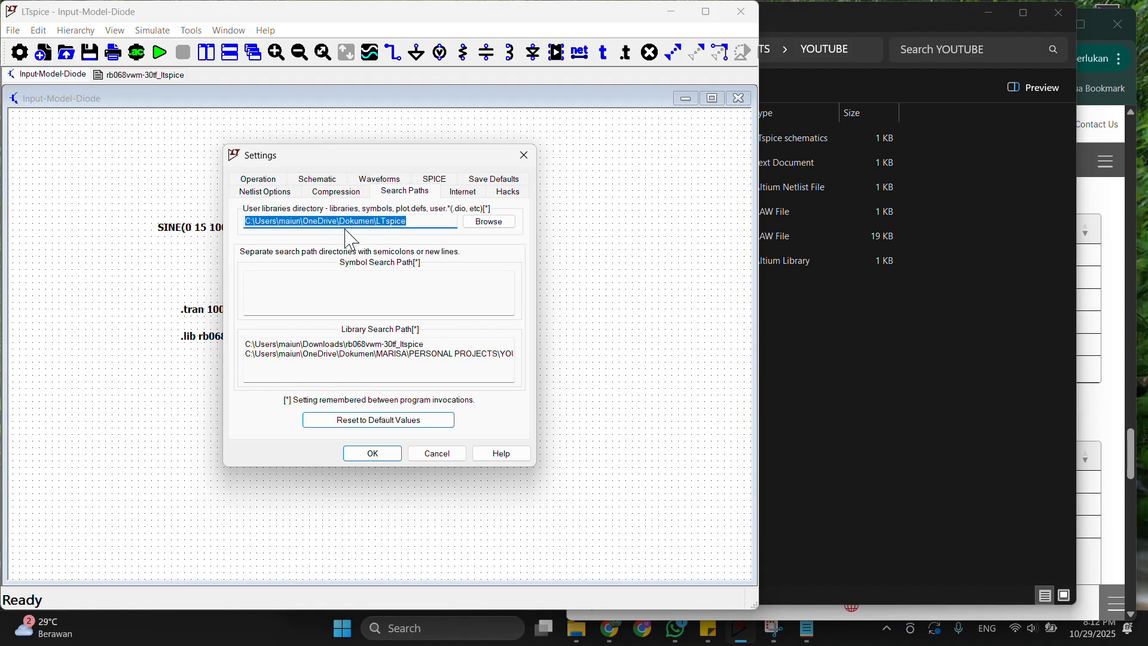
left_click(485, 302)
left_click(391, 370)
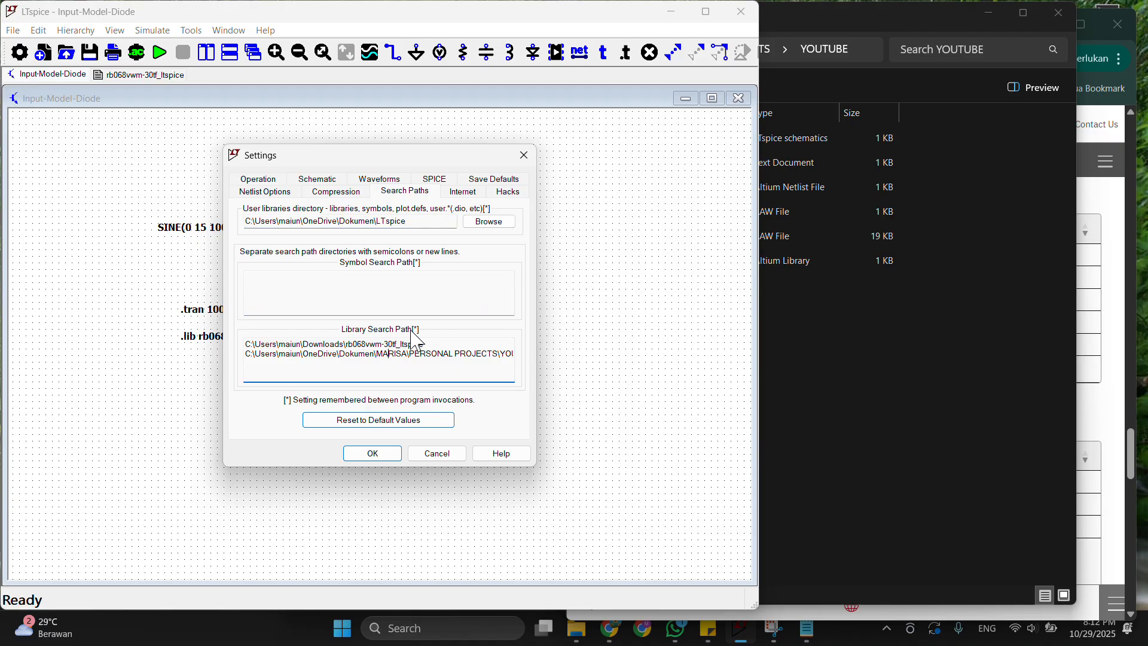
left_click(477, 354)
left_click_drag(340, 154, 205, 138)
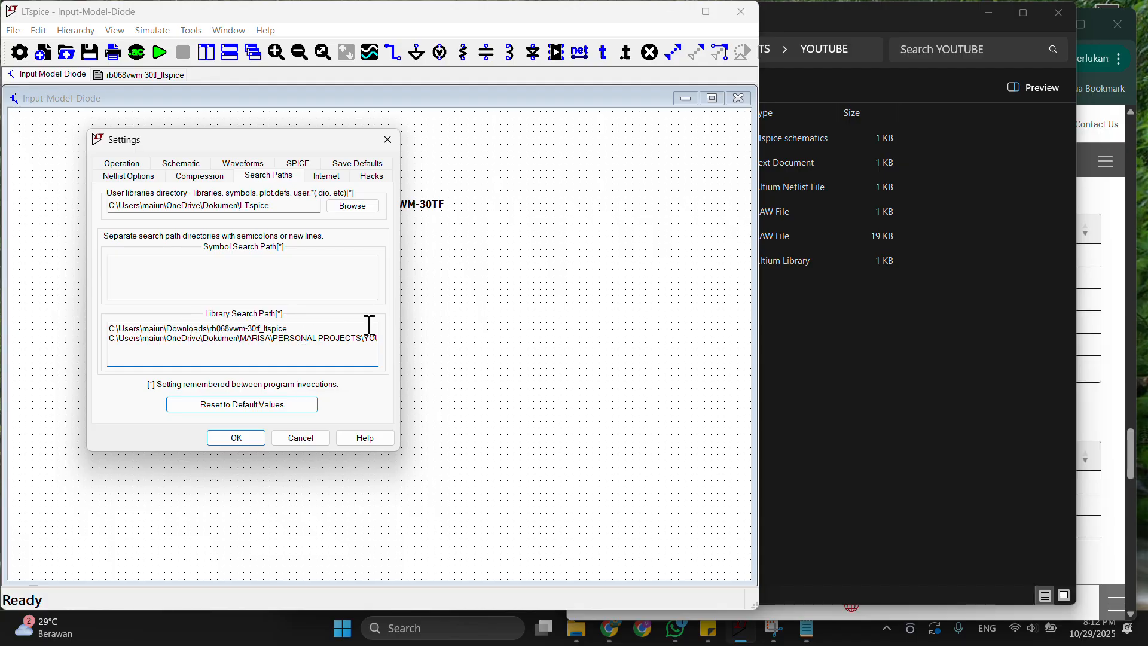
Delete the YOUTUBE project folder from the Library Search Path, keep the Downloads\rb068vwm-30tf_ltspice entry and accept the settings.
key("End")
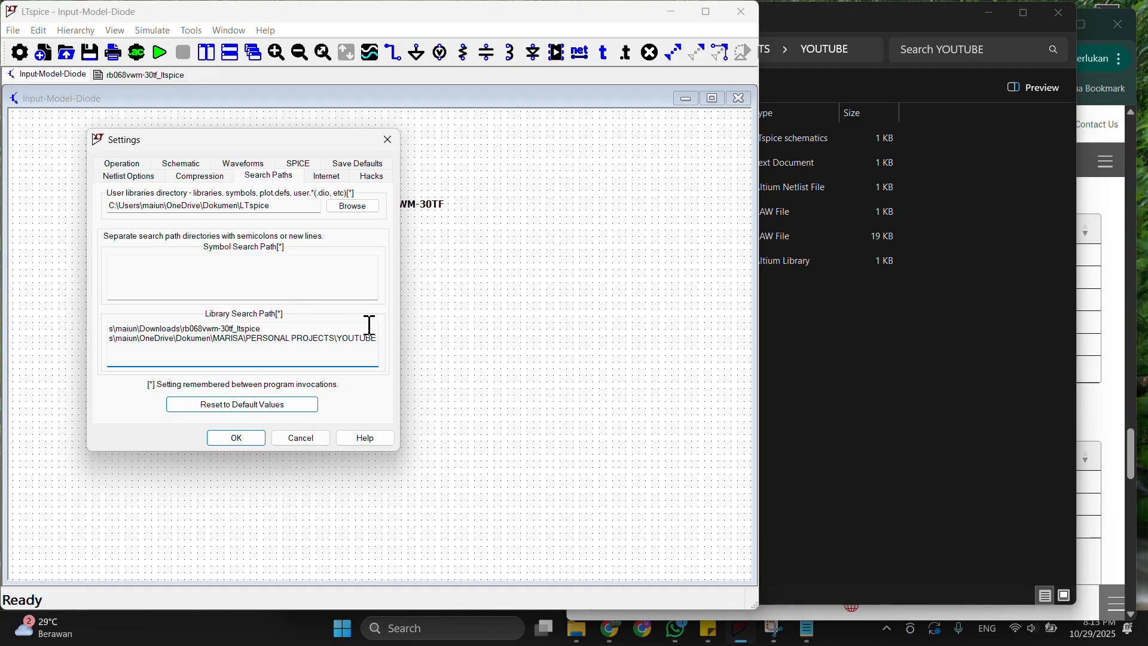
key("Left")
key("Left")
key("Left")
key("Left")
key("Left")
key("Left")
key("Left")
key("Left")
key("Left")
key("Left")
key("Left")
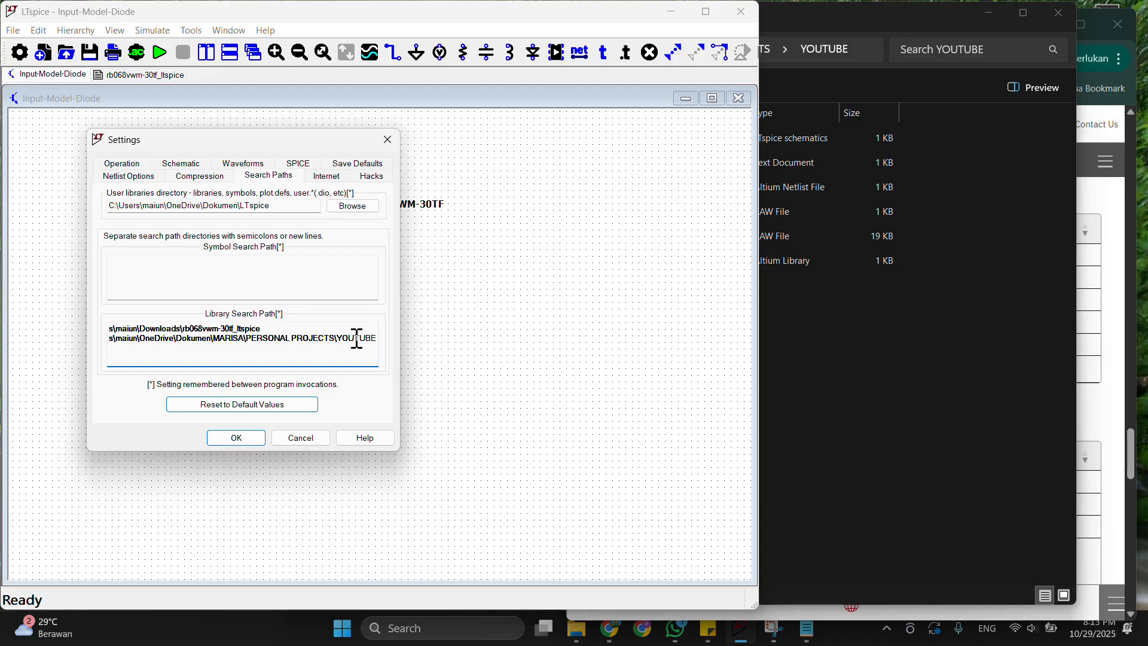
left_click_drag(323, 339, 93, 346)
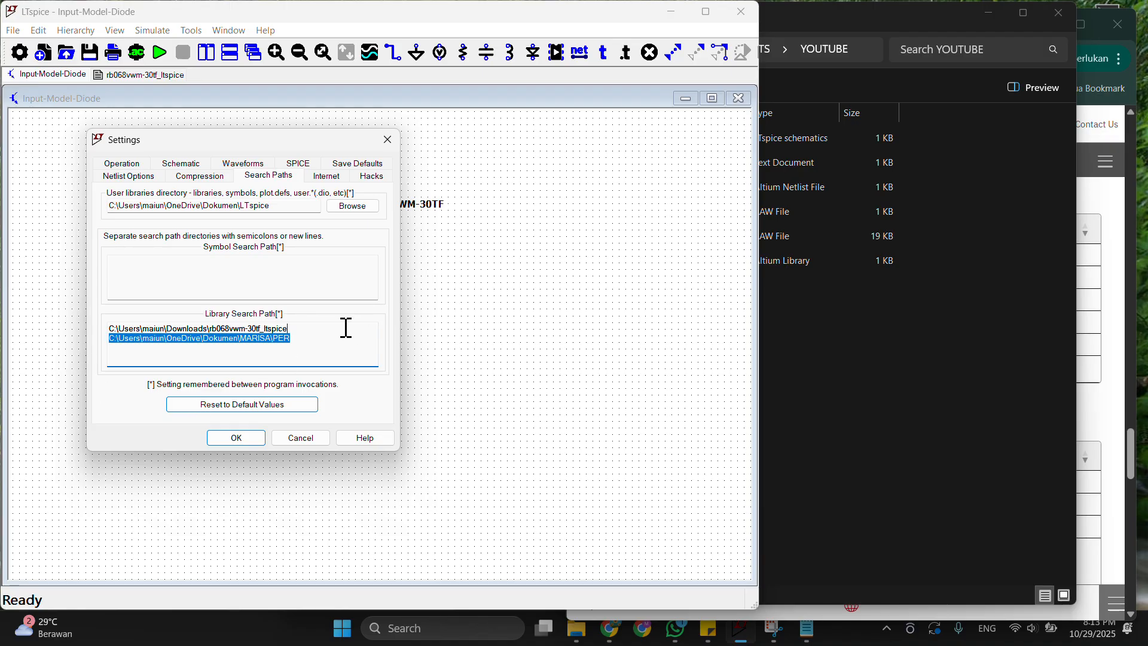
key("Delete")
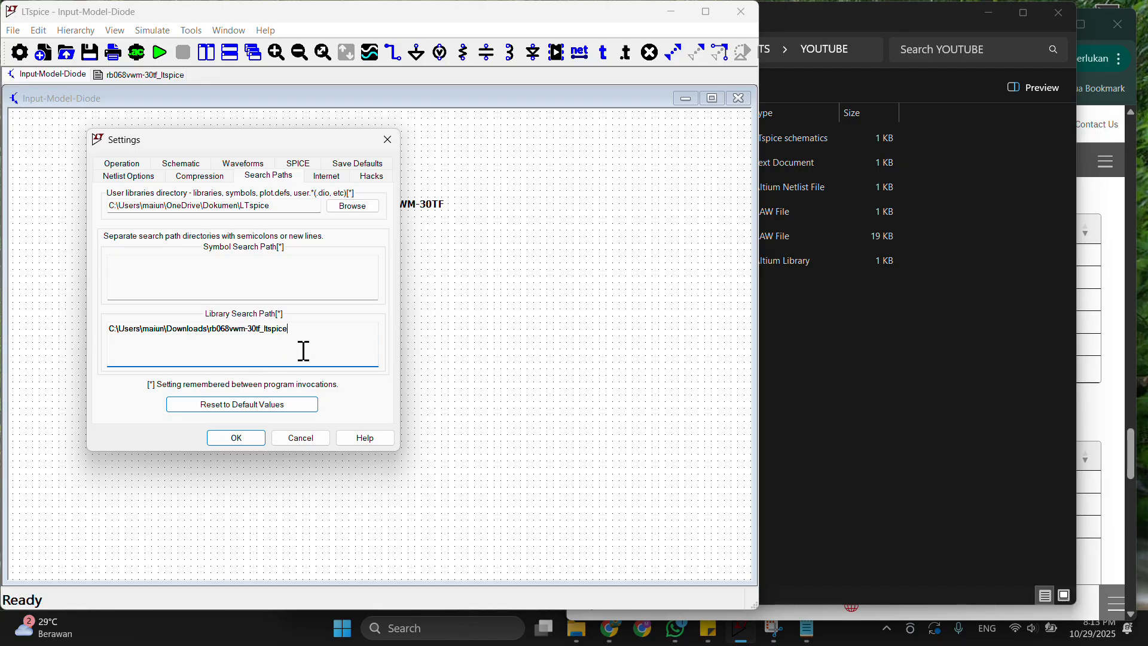
left_click(238, 438)
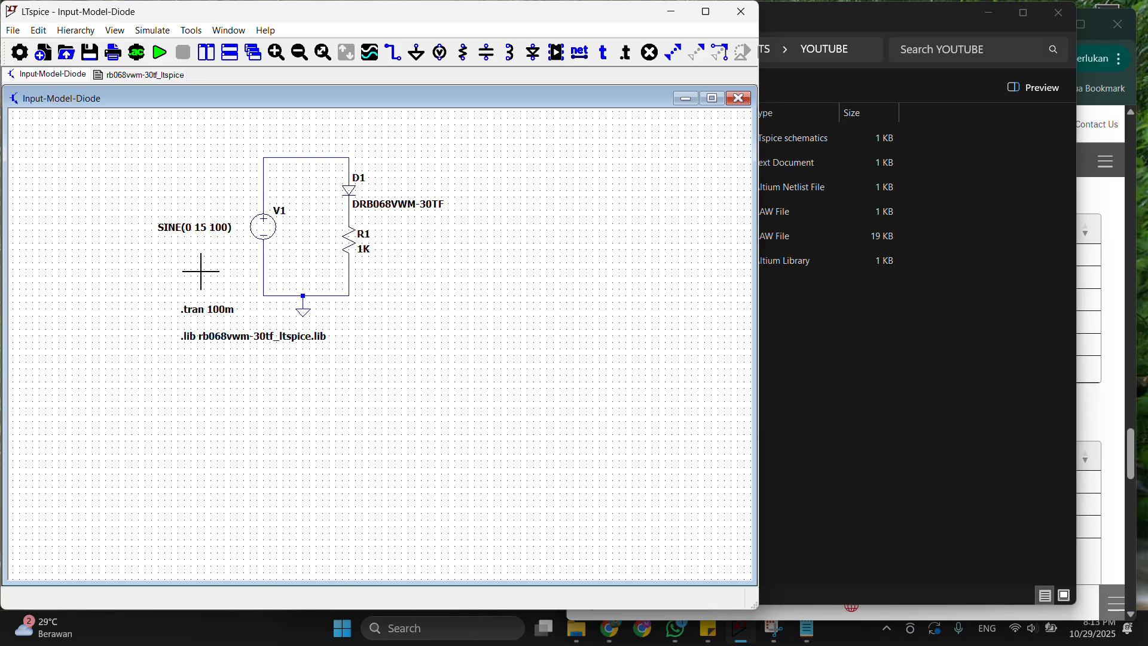
Rerun the transient simulation and plot the voltage at the node between D1 and R1.
left_click(162, 55)
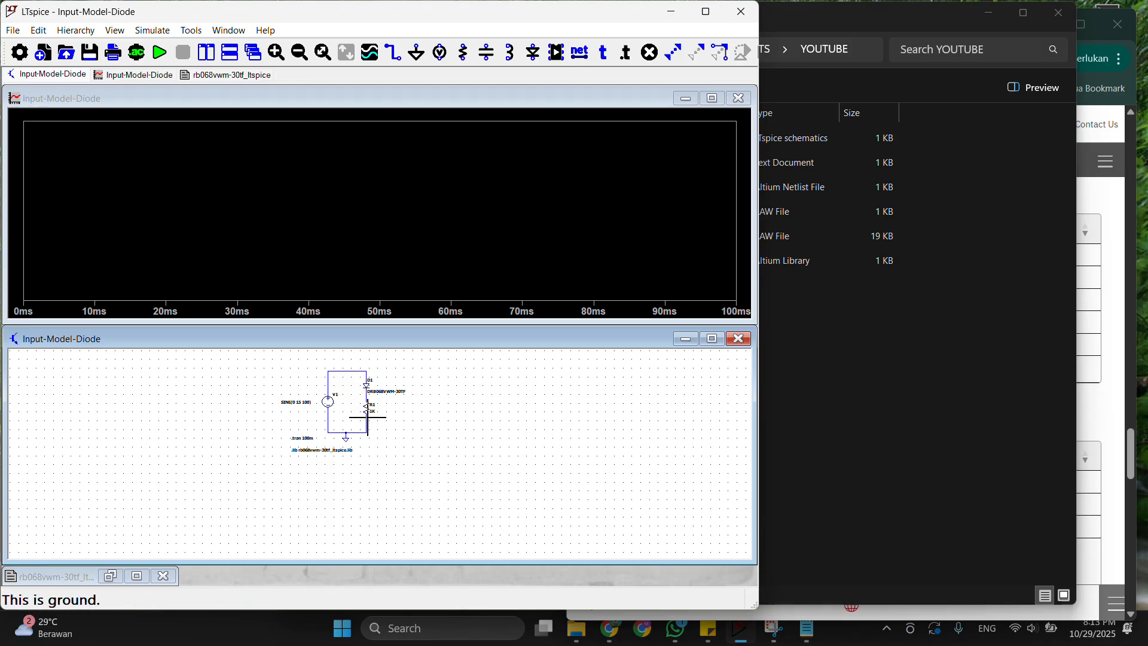
left_click(367, 395)
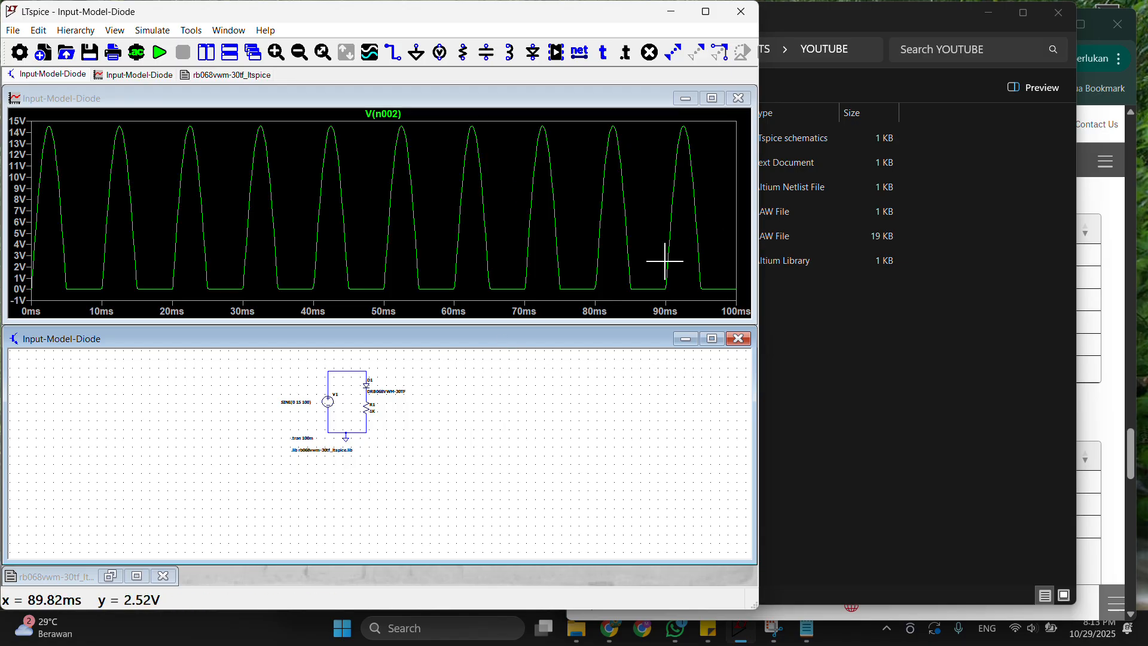
In File Explorer, locate the rb068vwm-30tf_ltspice library in the YOUTUBE folder and in its own Downloads subfolder, then return to LTspice.
left_click(891, 357)
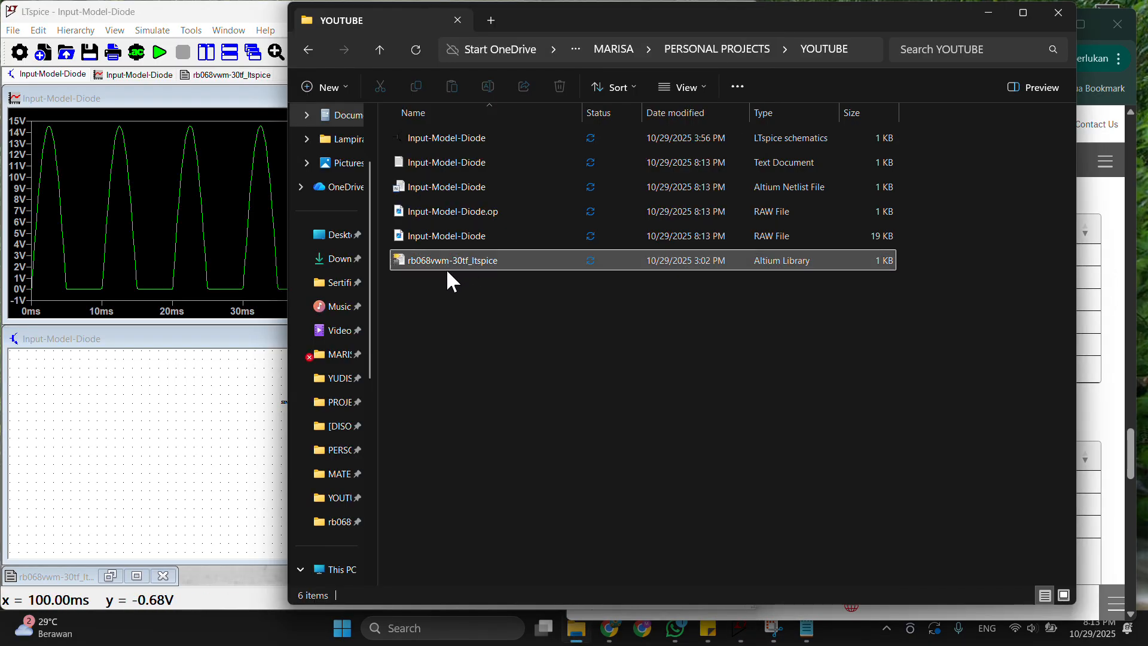
left_click(464, 263)
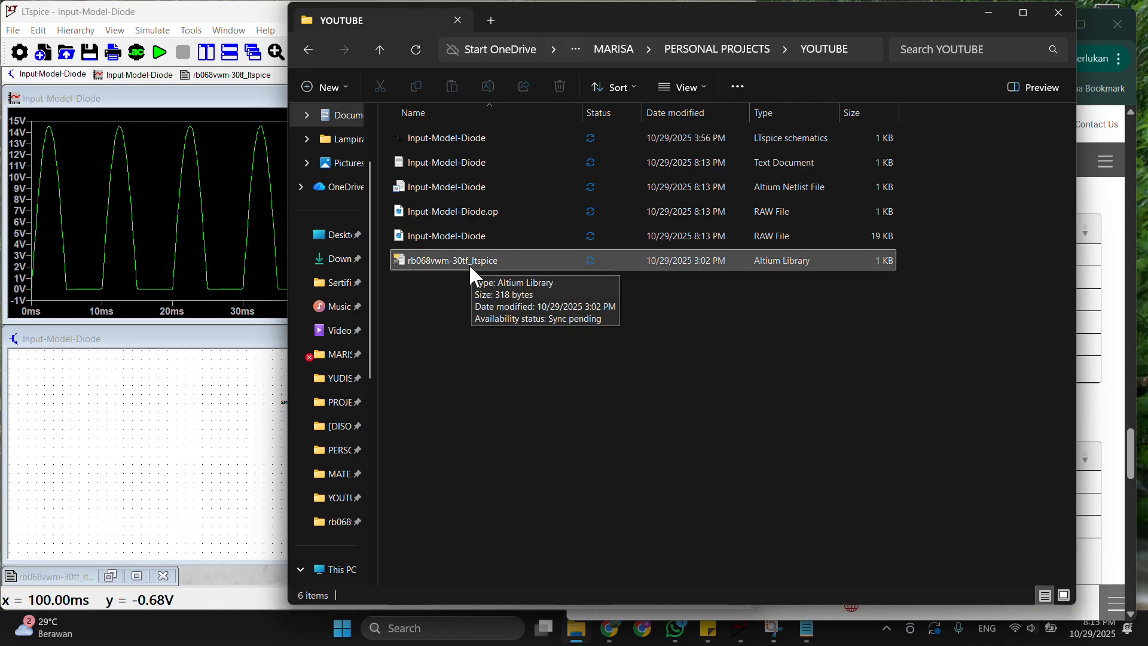
left_click(212, 435)
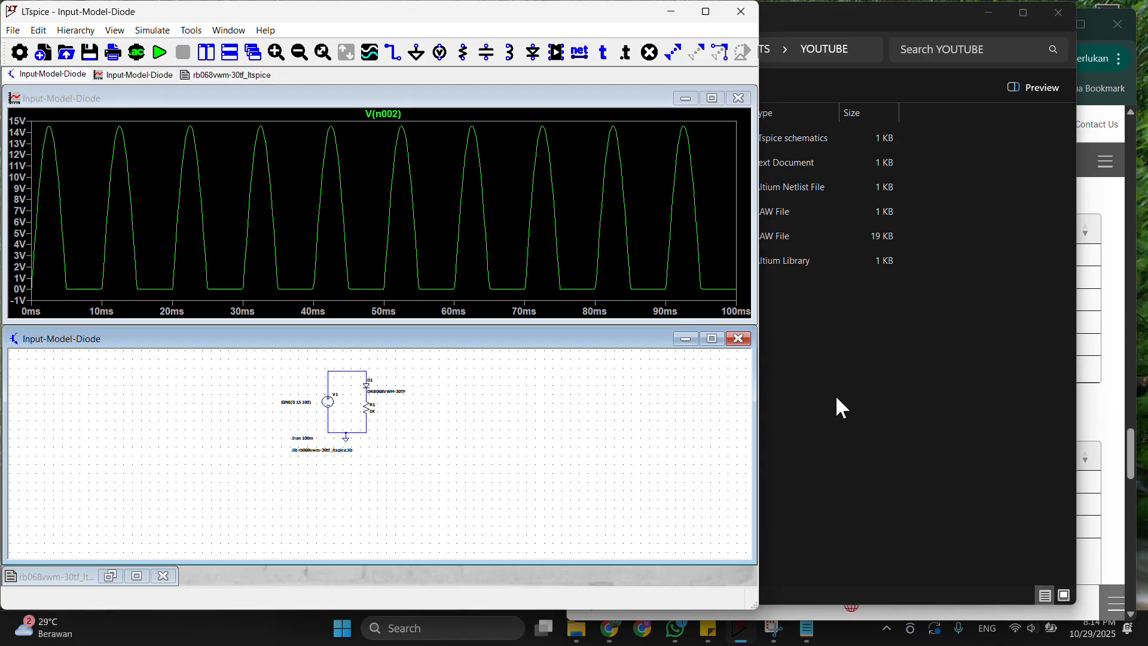
left_click(842, 353)
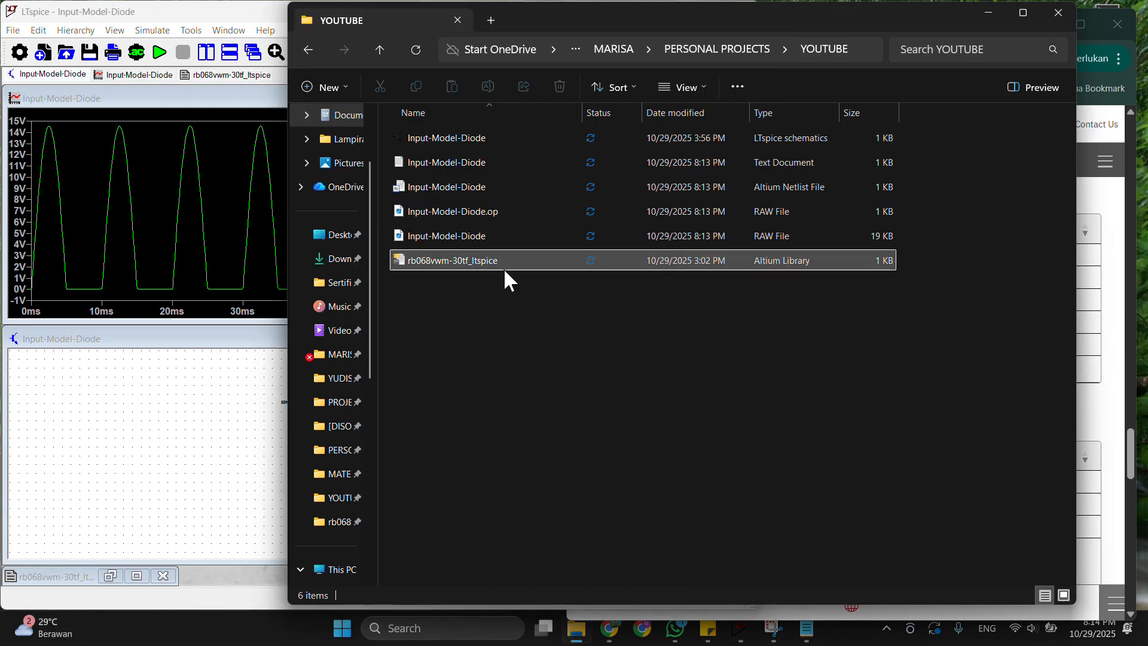
left_click(323, 263)
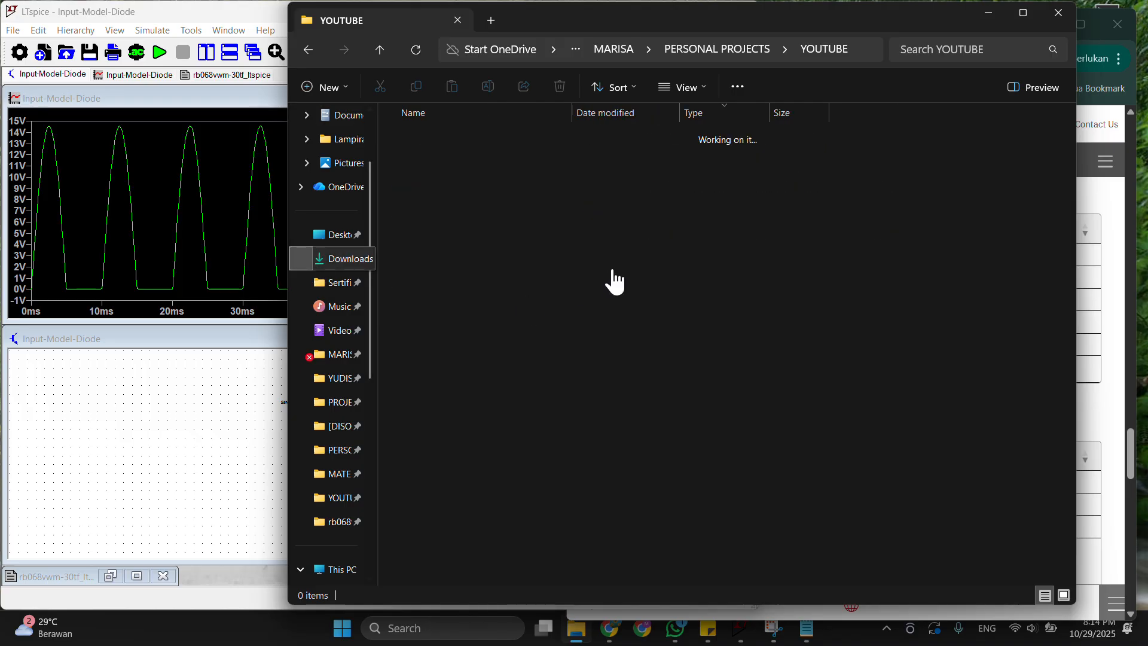
double_click(554, 146)
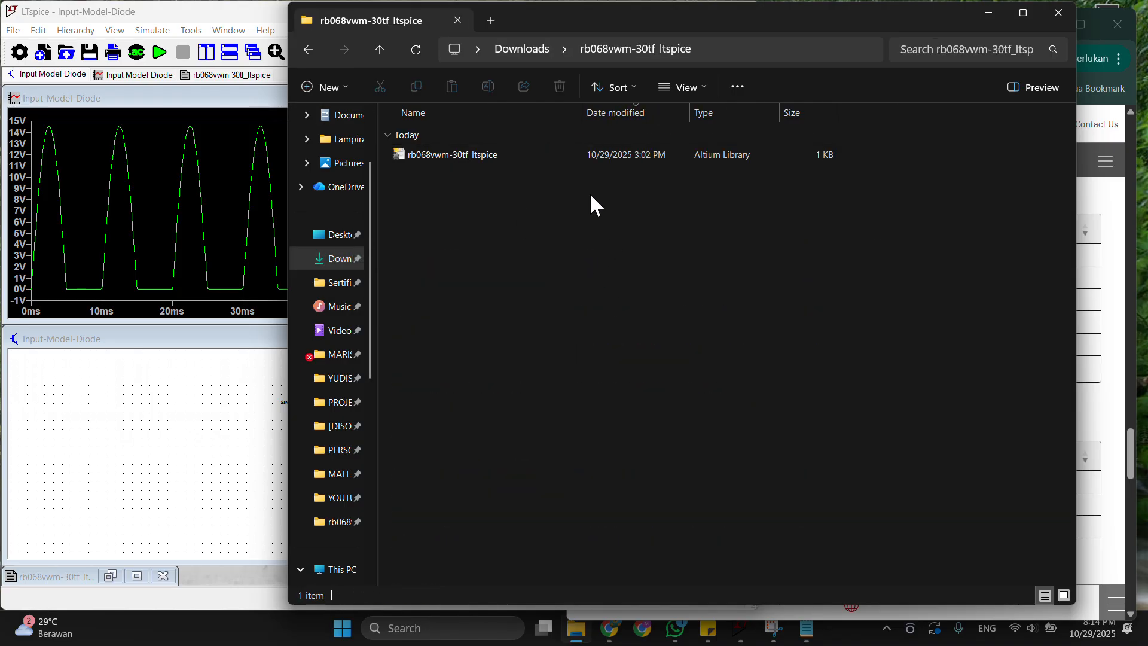
left_click(164, 443)
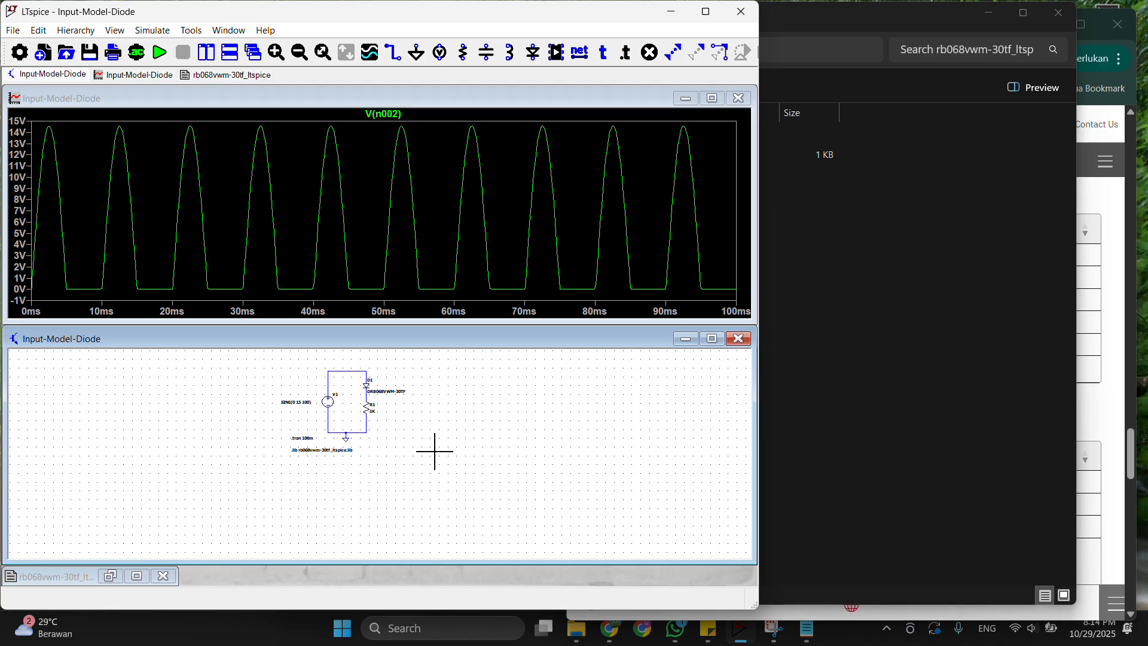
scroll(430, 451, "up", 2)
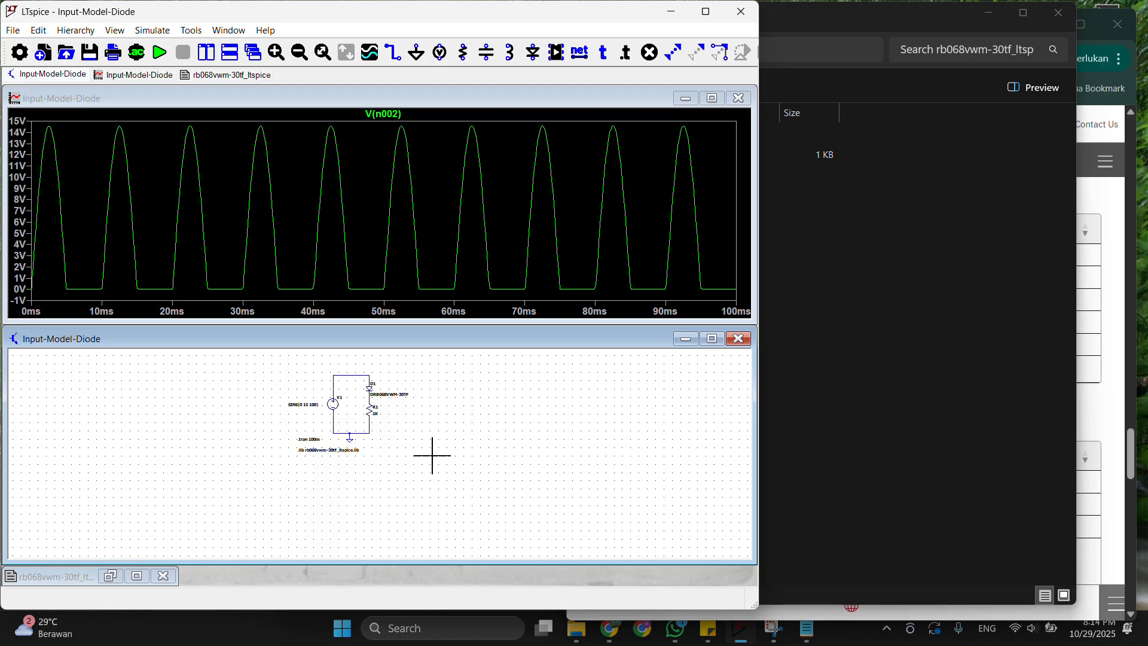
right_click(490, 505)
left_click(388, 413)
left_click_drag(367, 404, 434, 481)
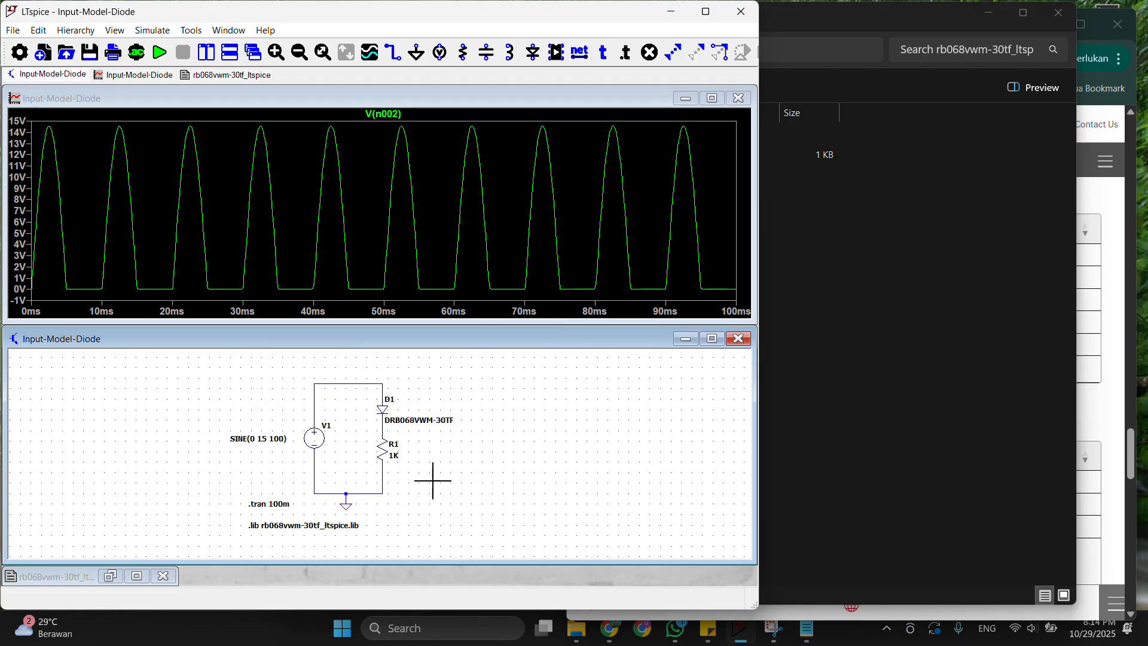